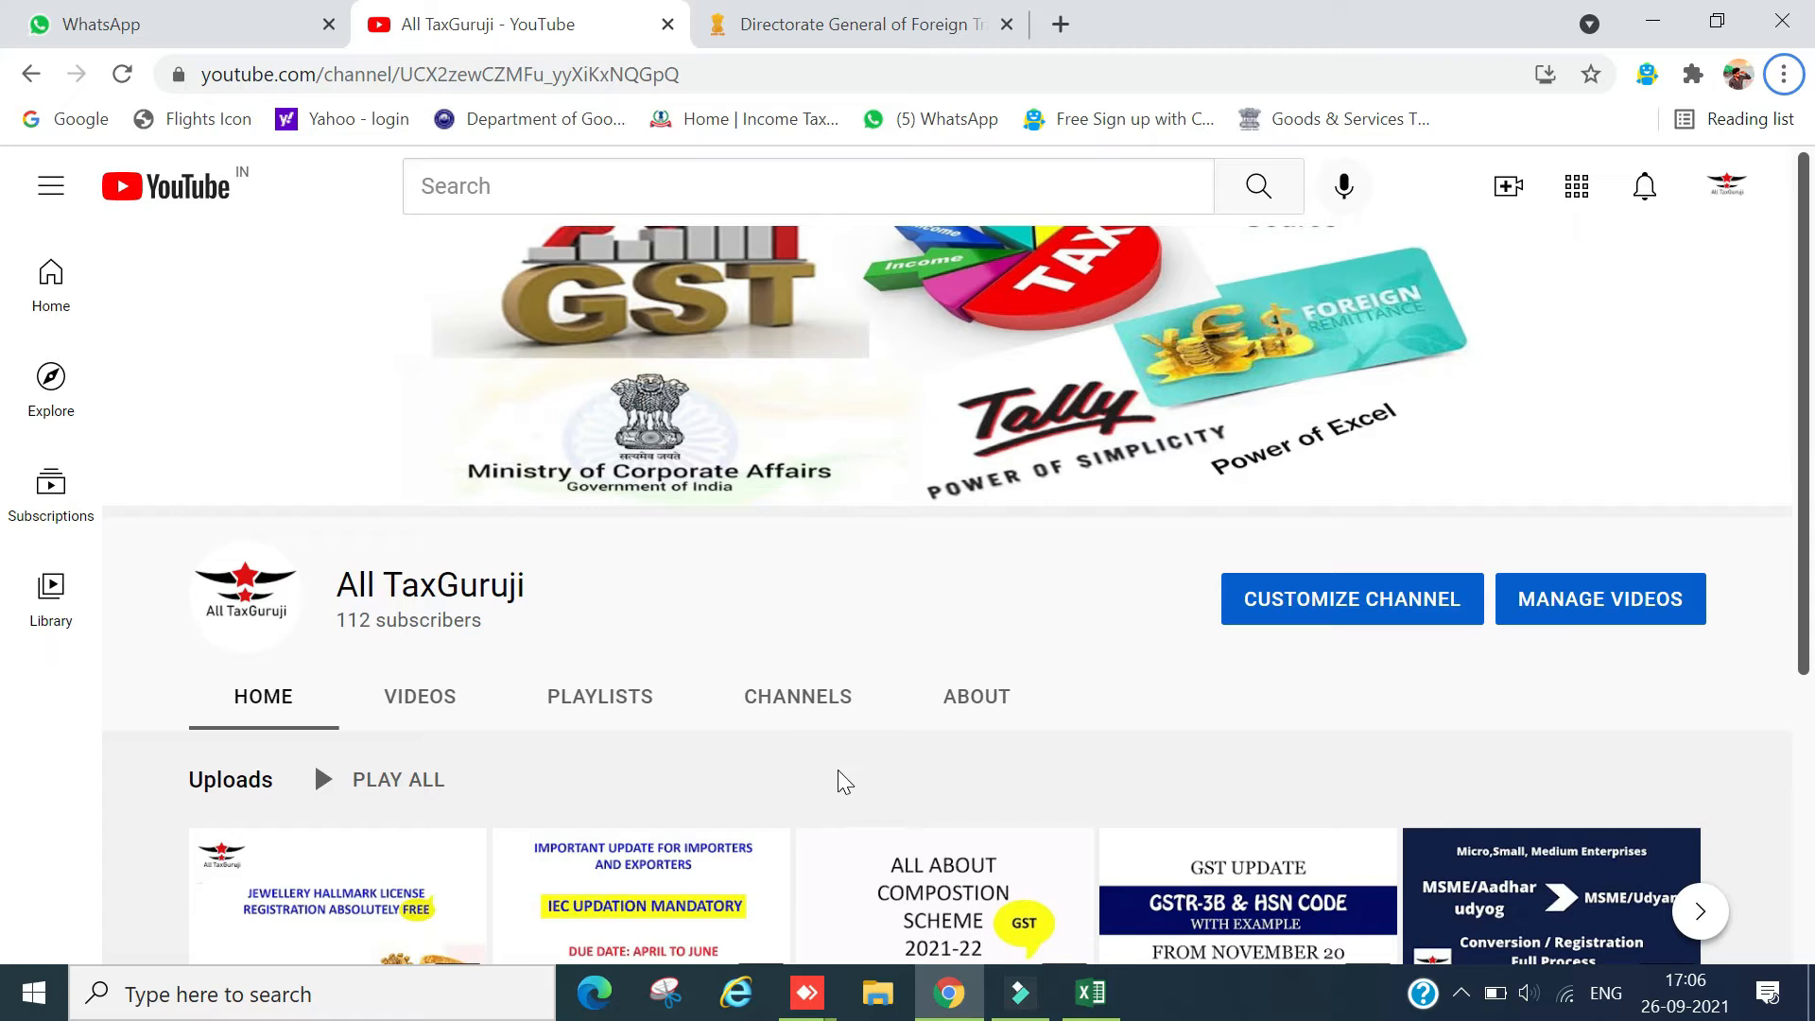
On the DGFT website, start an IEC application and set the new user registration to Importer/Exporter.
{"action": "left_click", "coordinate": [883, 14]}
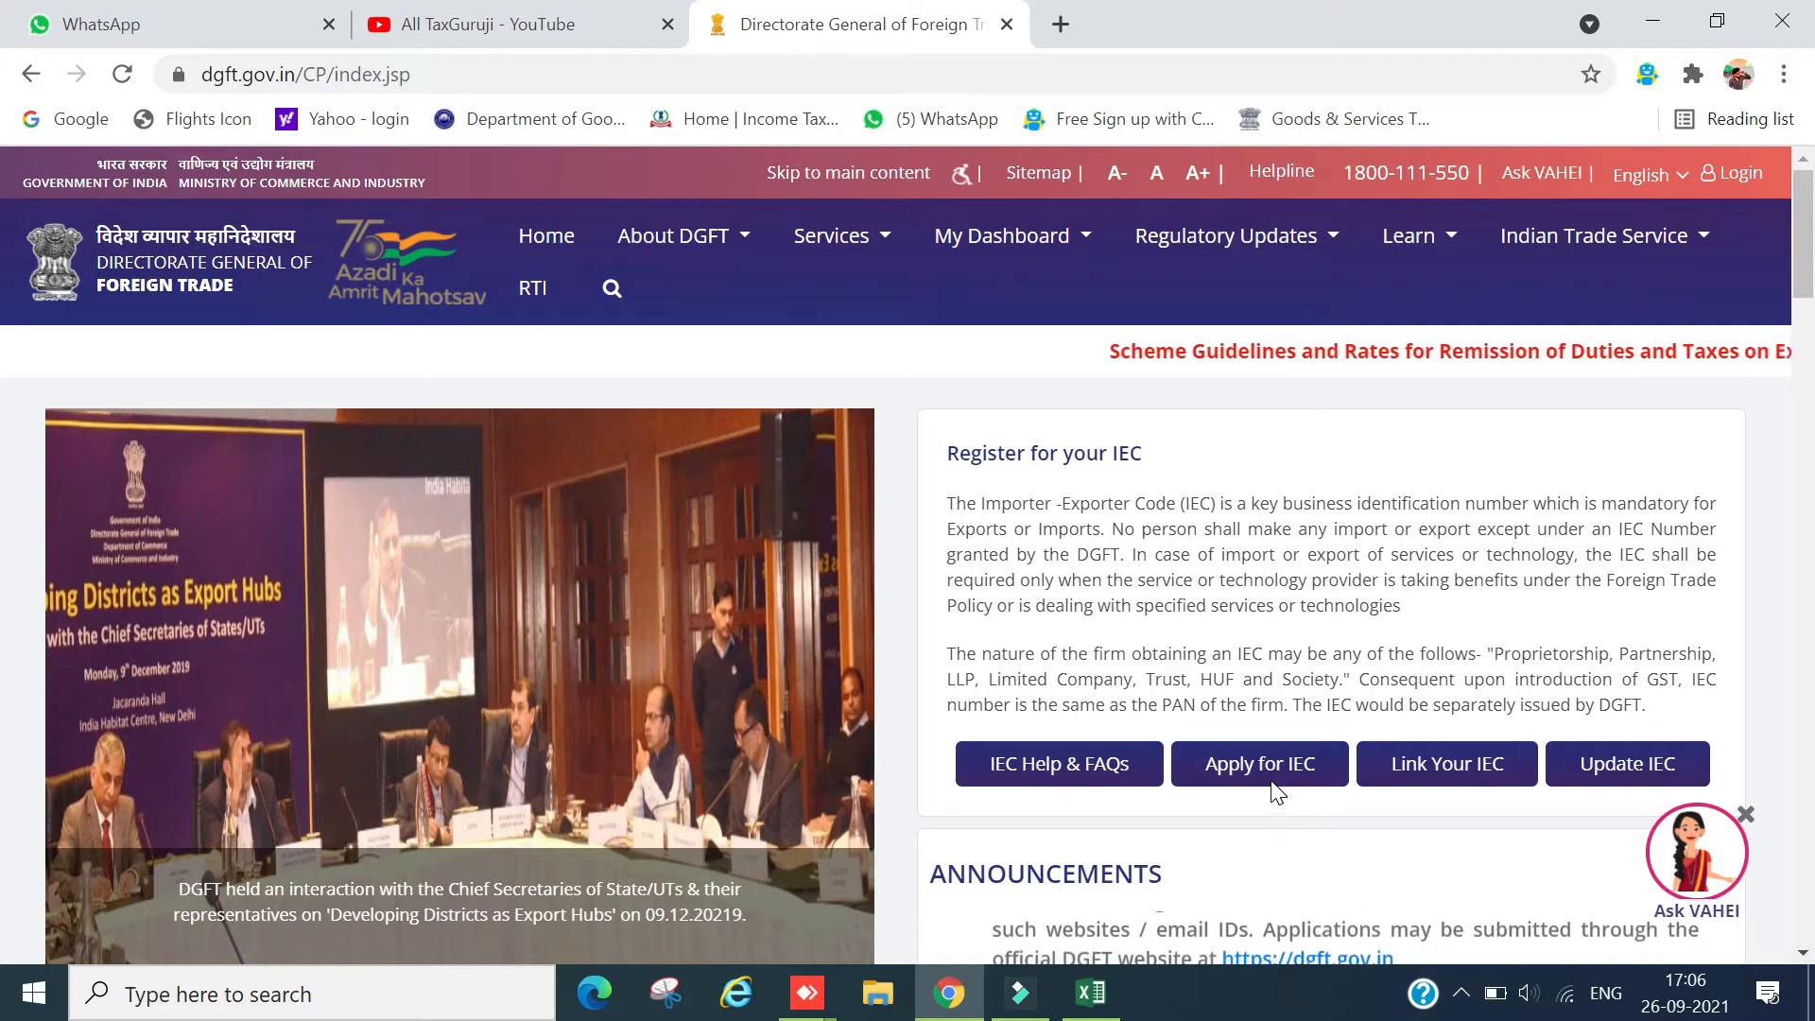
{"action": "left_click", "coordinate": [1281, 770]}
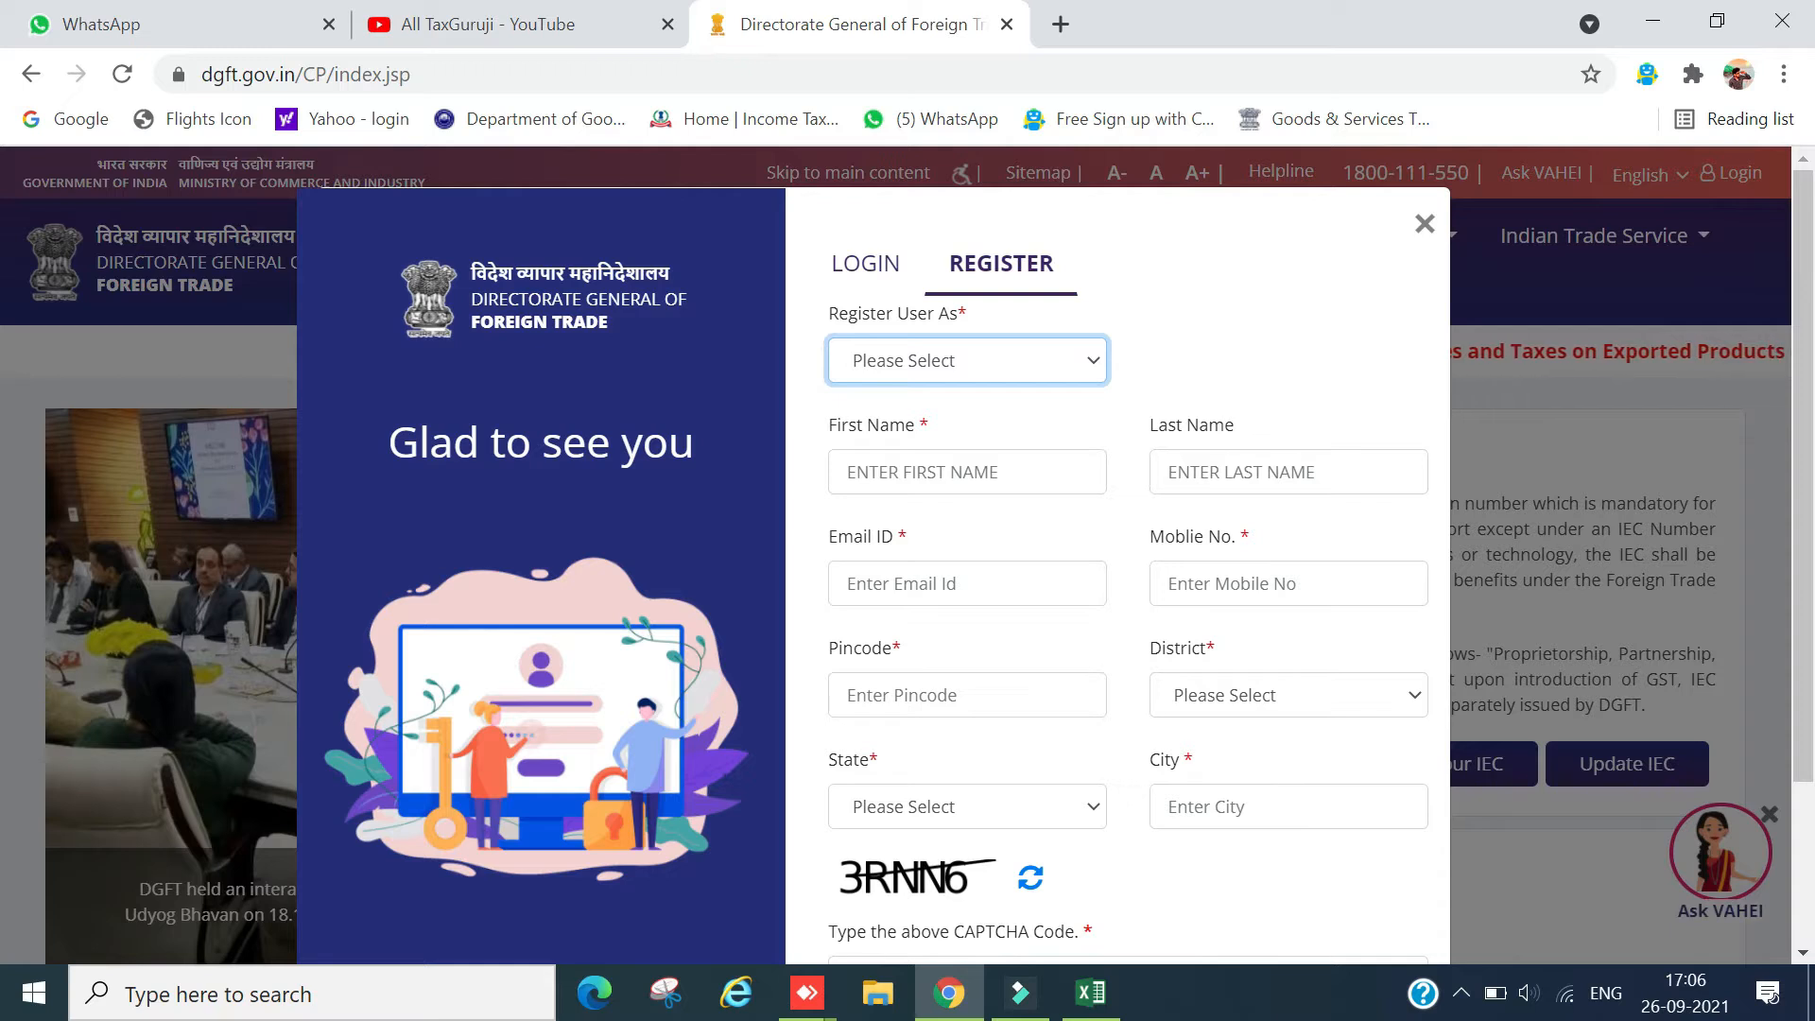
{"action": "left_click", "coordinate": [1094, 362]}
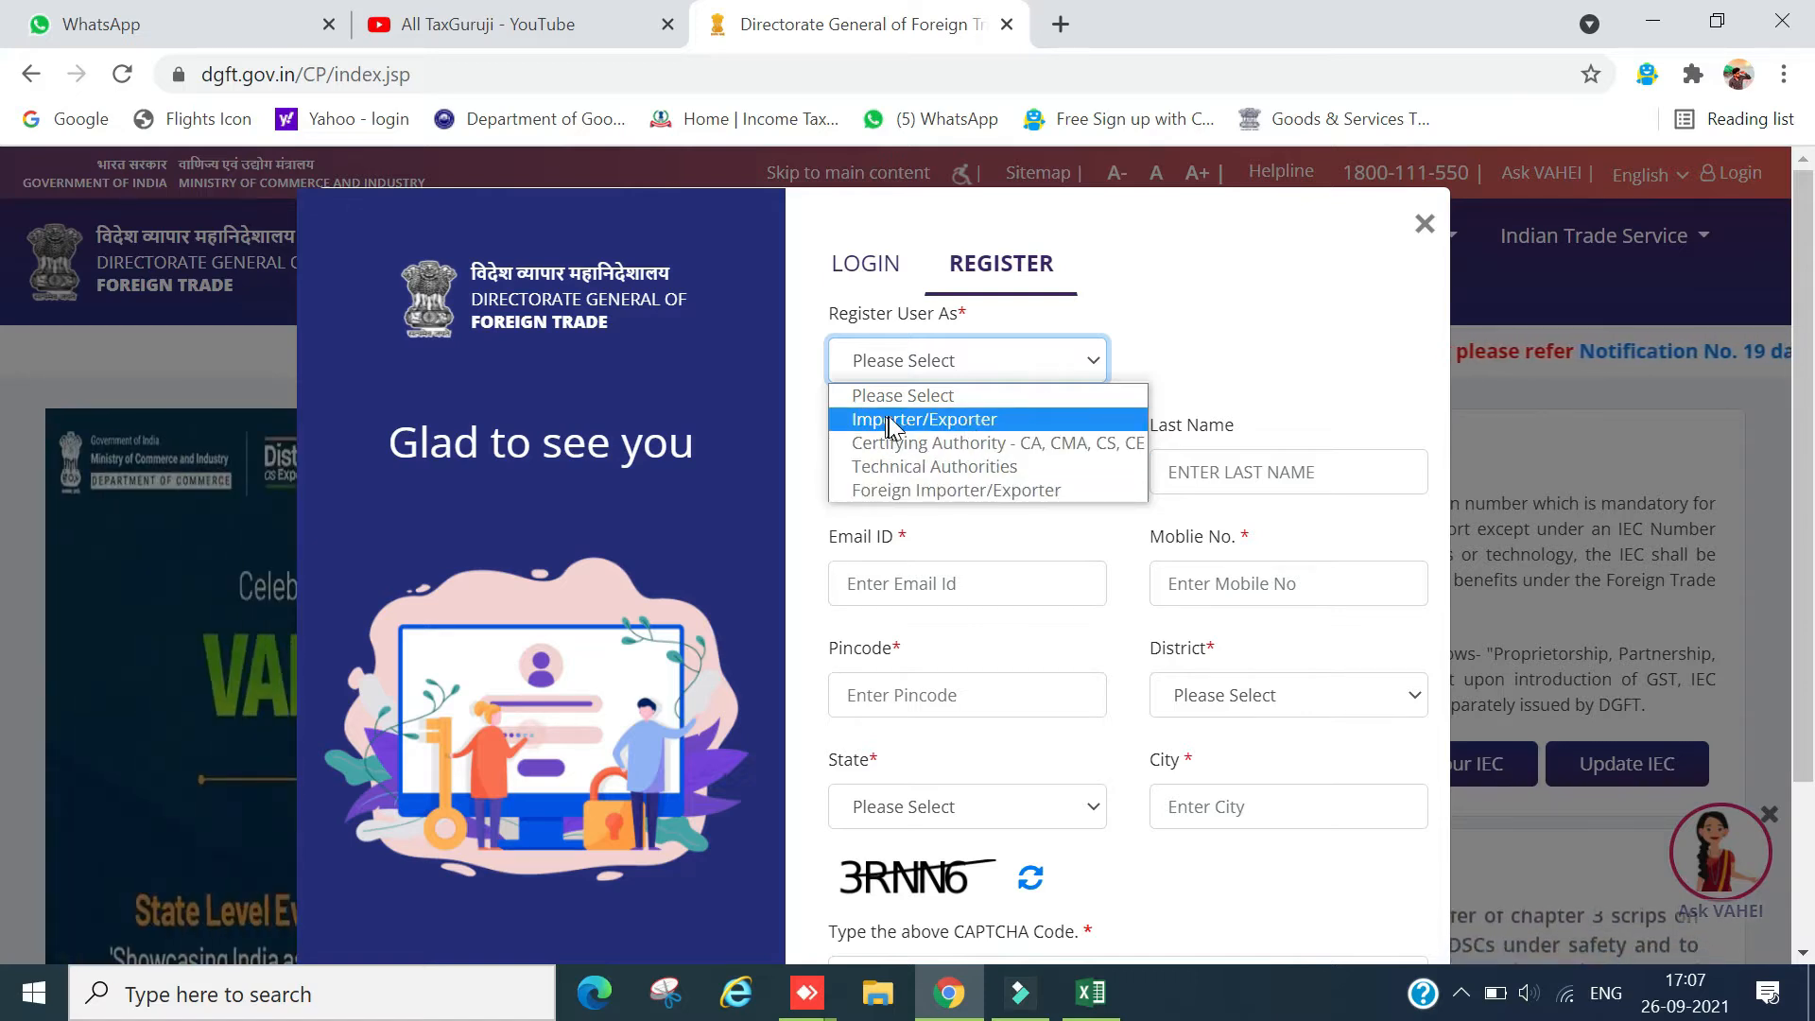
{"action": "left_click", "coordinate": [939, 421]}
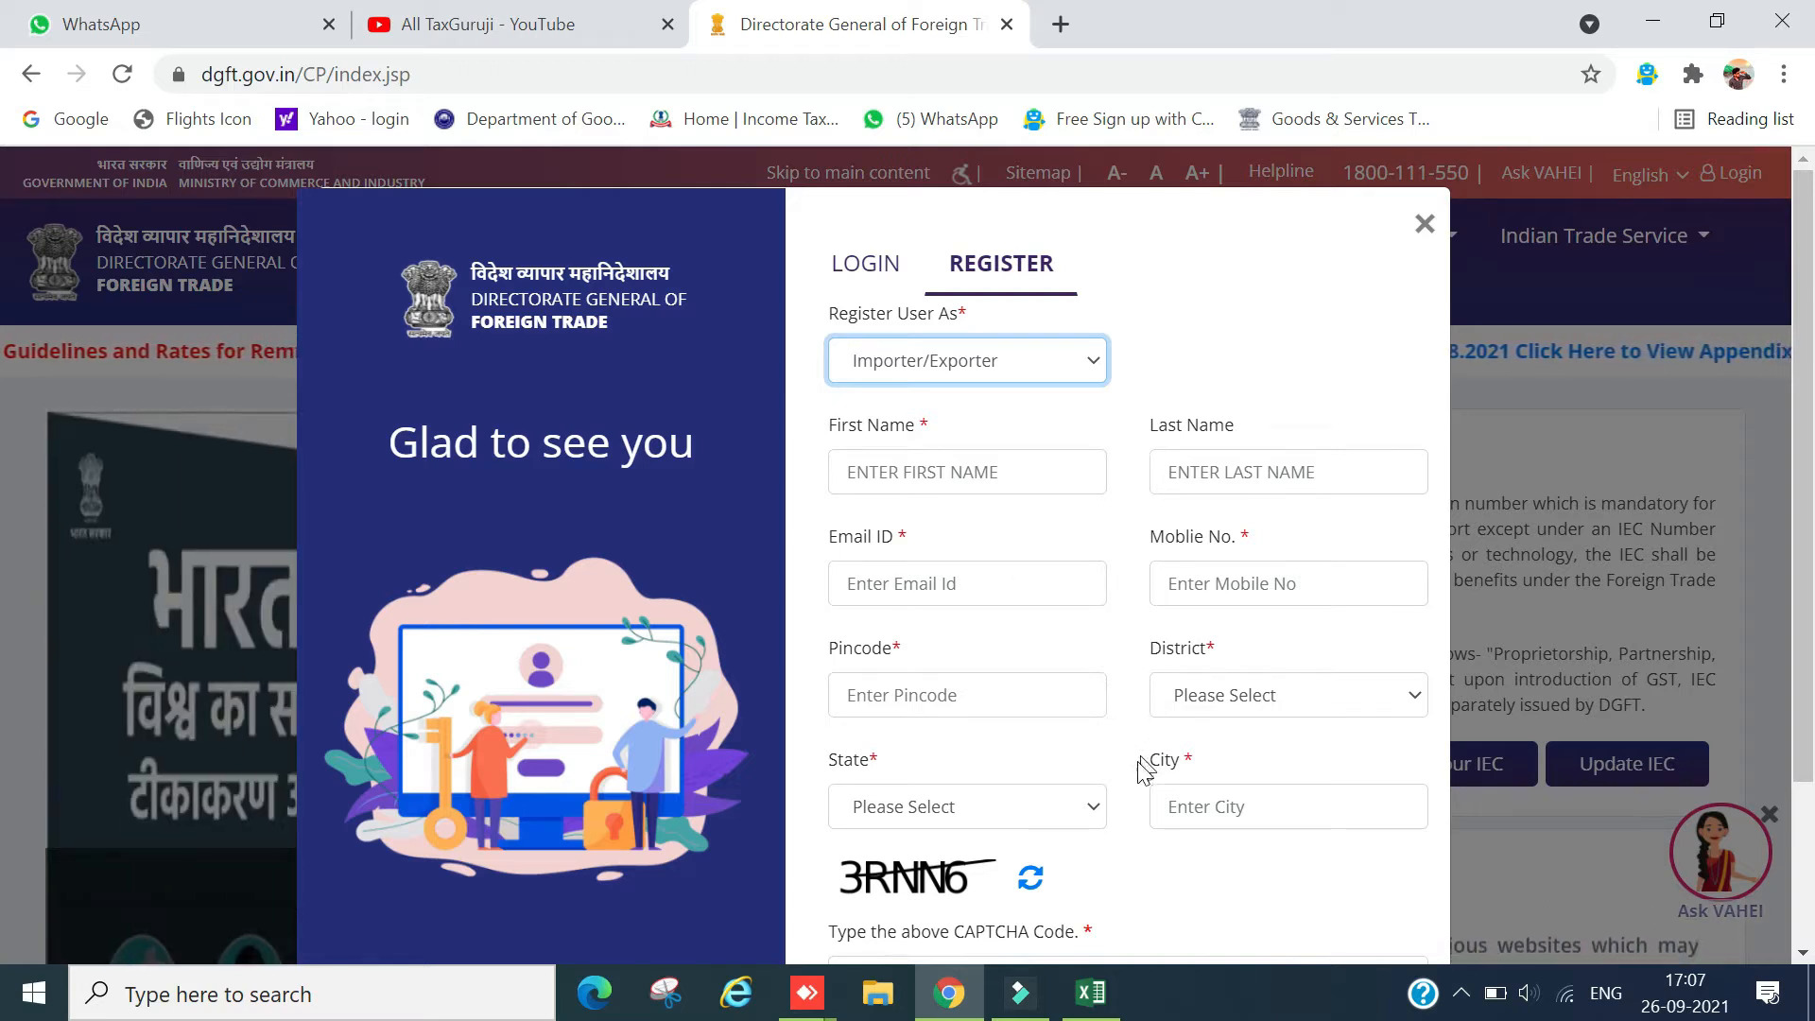
Submit the user registration with the email OTP and mobile OTP, and dismiss the resulting message.
{"action": "scroll", "coordinate": [1076, 760], "scroll_direction": "down", "scroll_amount": 1}
{"action": "scroll", "coordinate": [1078, 761], "scroll_direction": "down", "scroll_amount": 1}
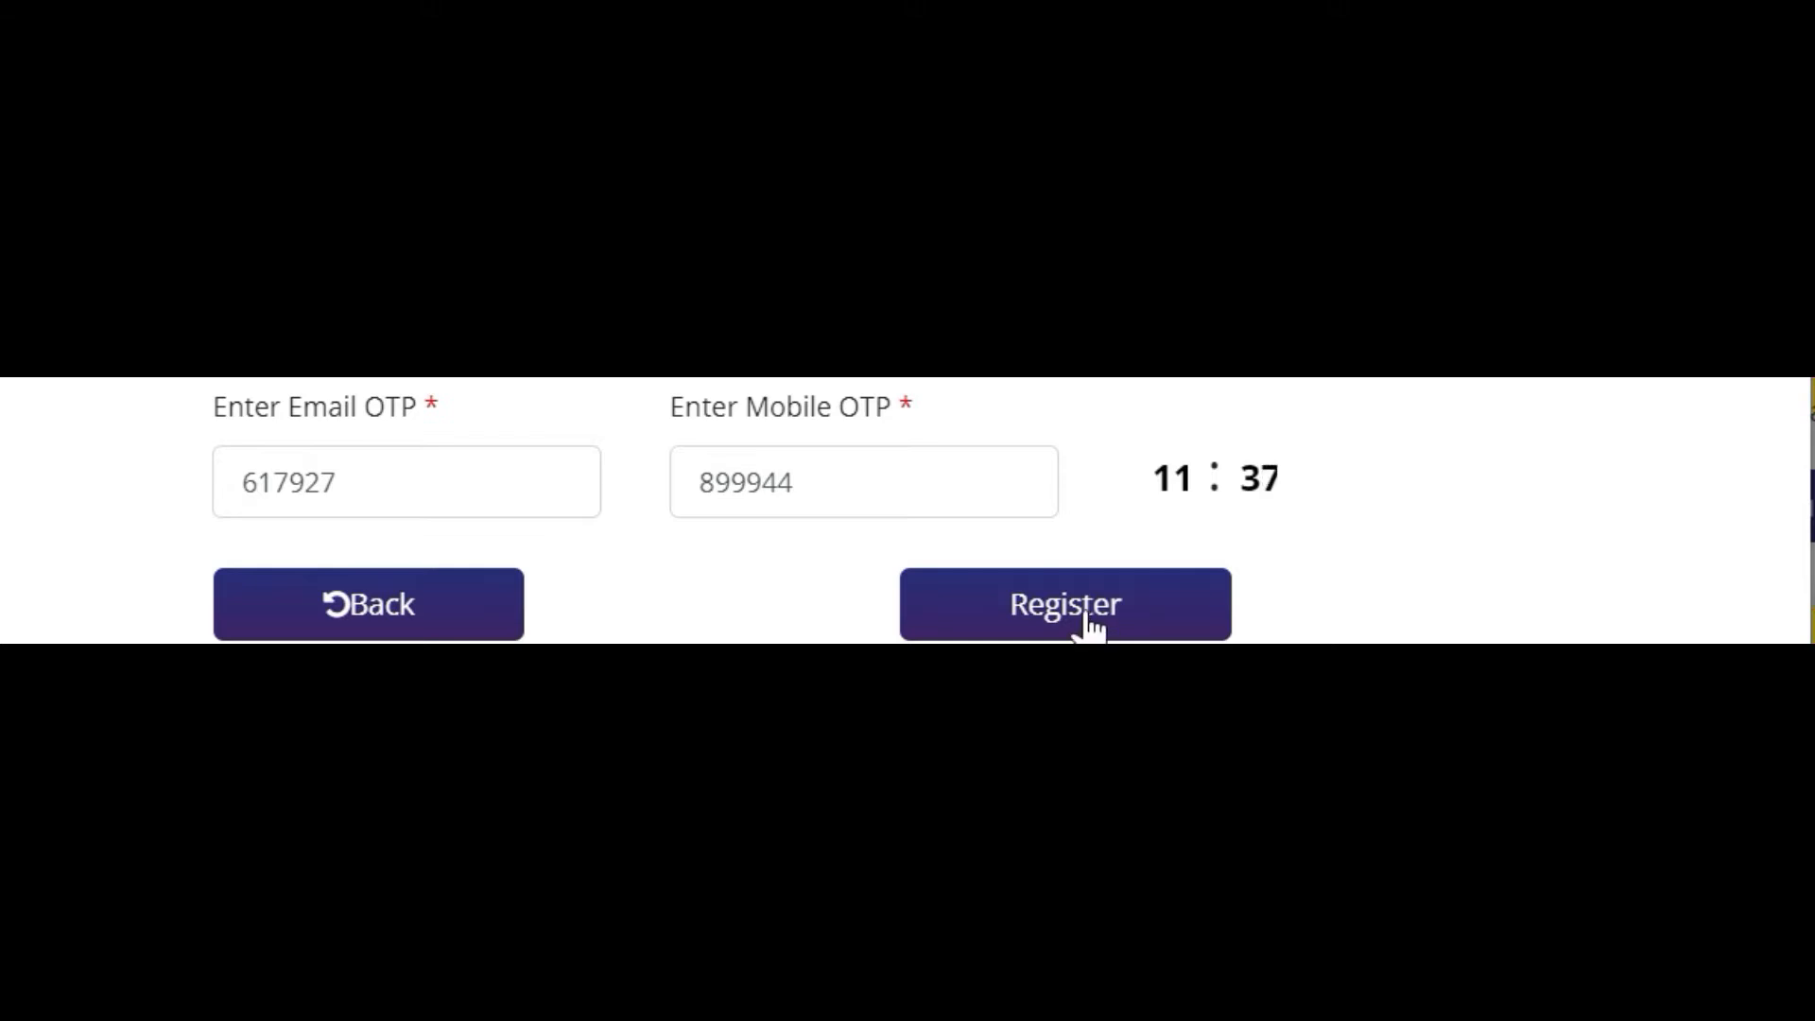
{"action": "left_click", "coordinate": [1092, 624]}
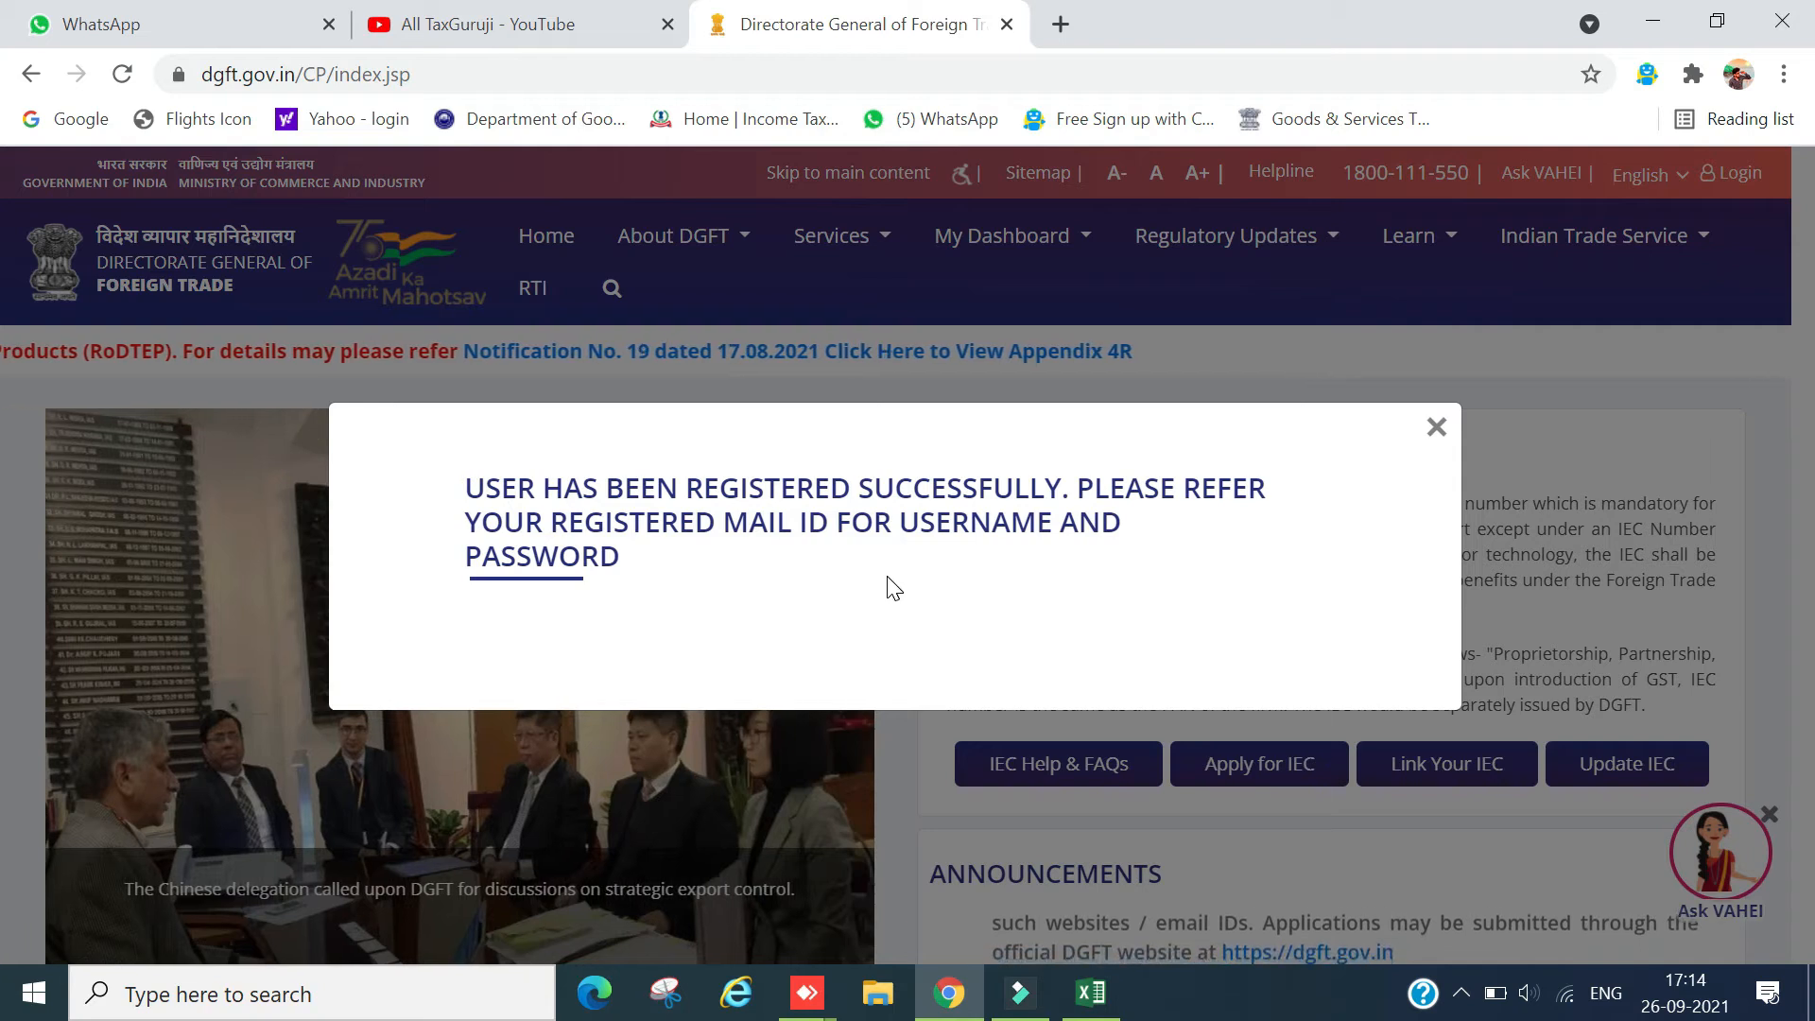
{"action": "left_click", "coordinate": [1436, 426]}
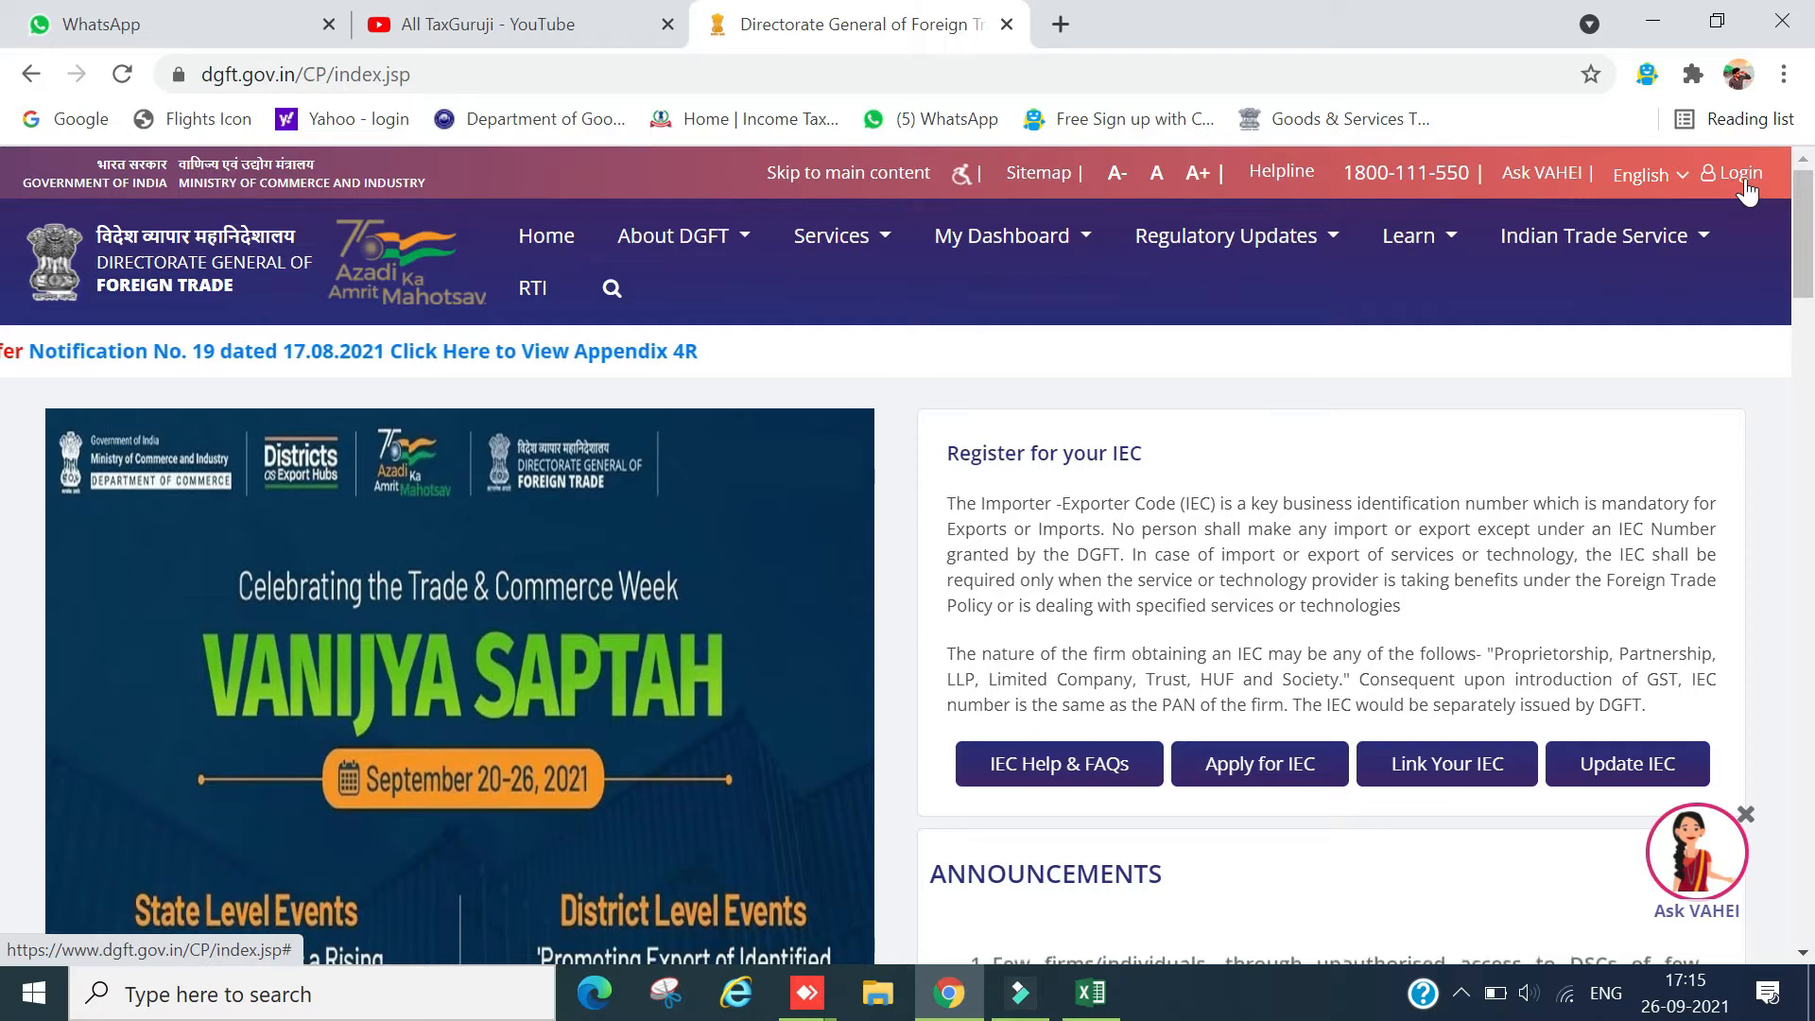
Log in with the account user name, password and CAPTCHA code, and skip the dashboard's guided tour.
{"action": "left_click", "coordinate": [1737, 176]}
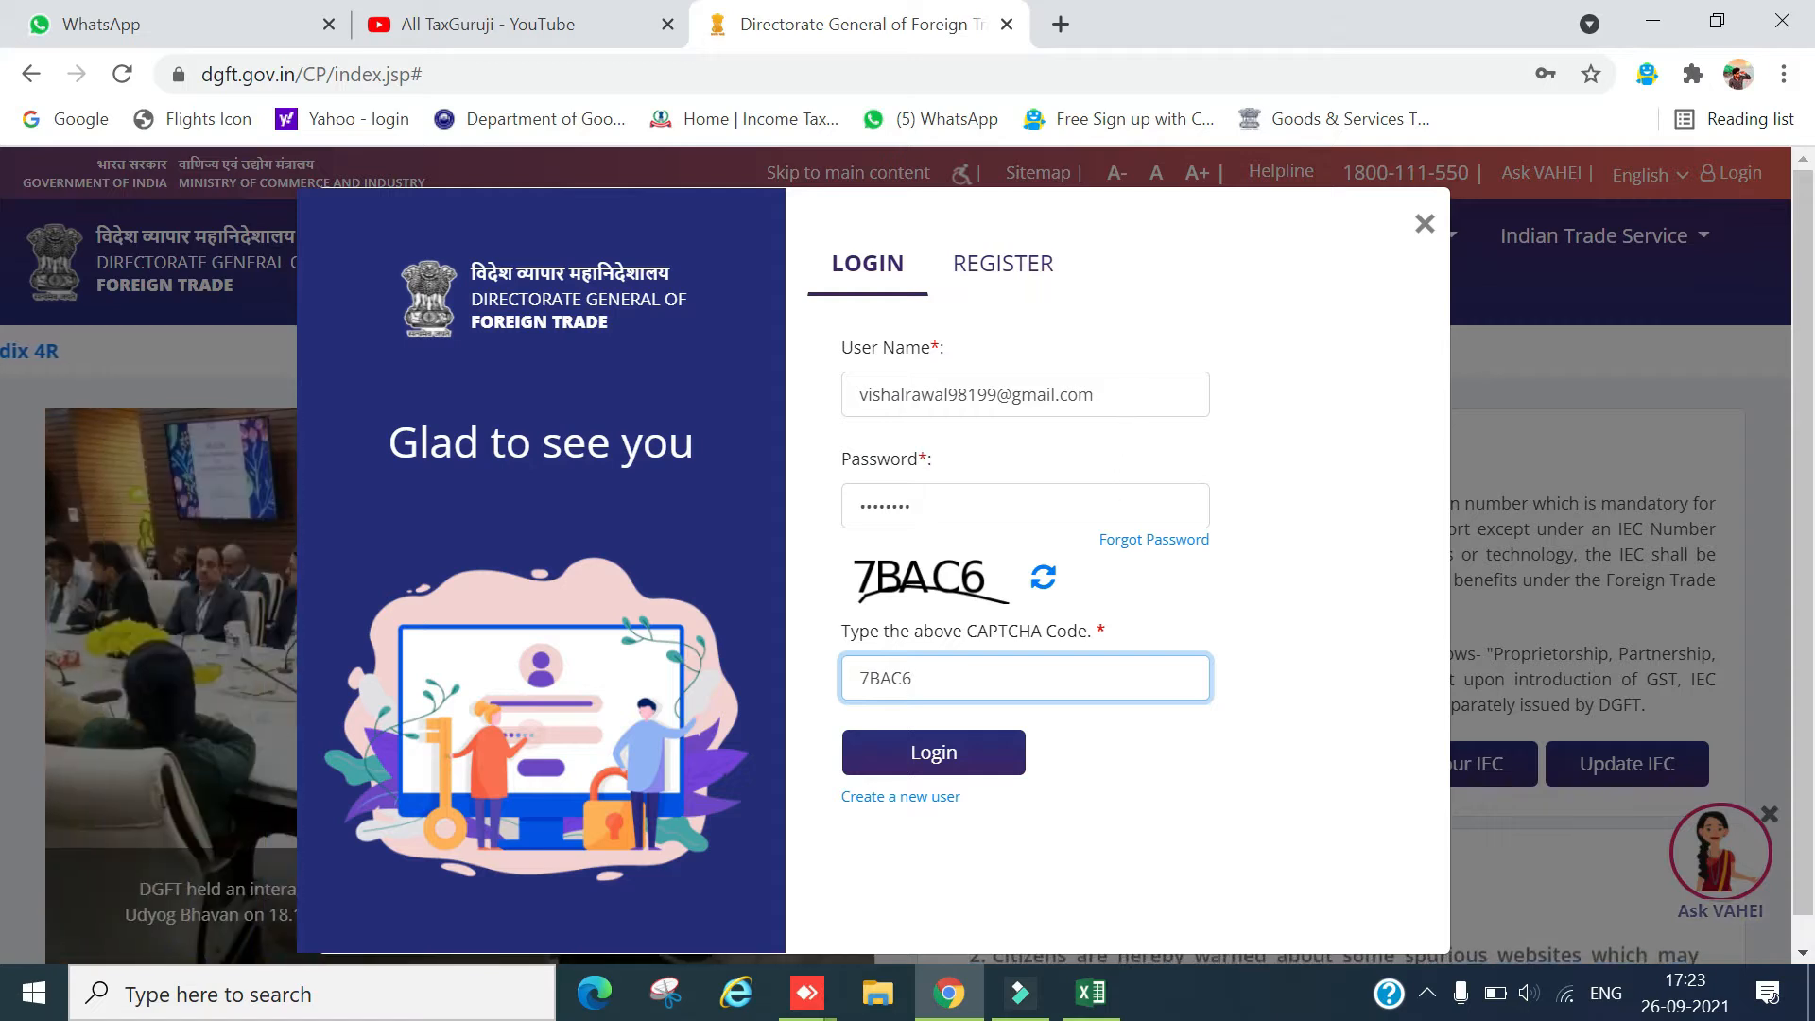
{"action": "left_click", "coordinate": [971, 772]}
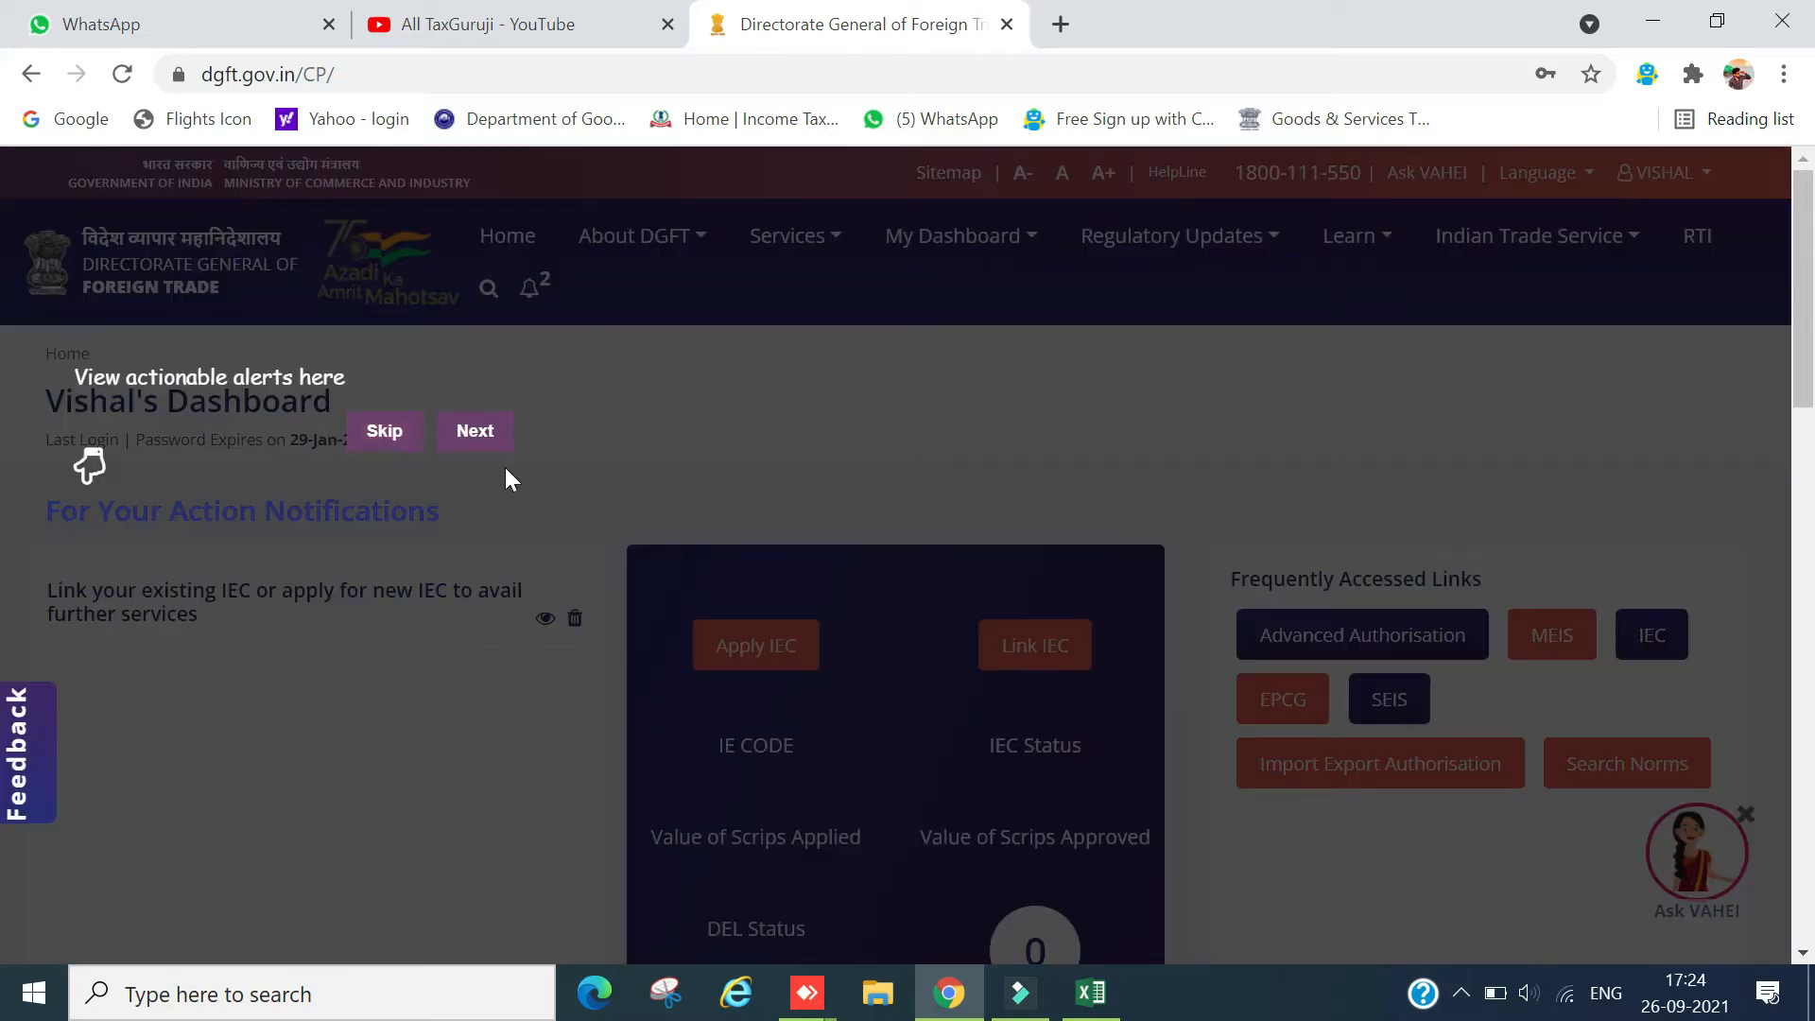
{"action": "left_click", "coordinate": [384, 431]}
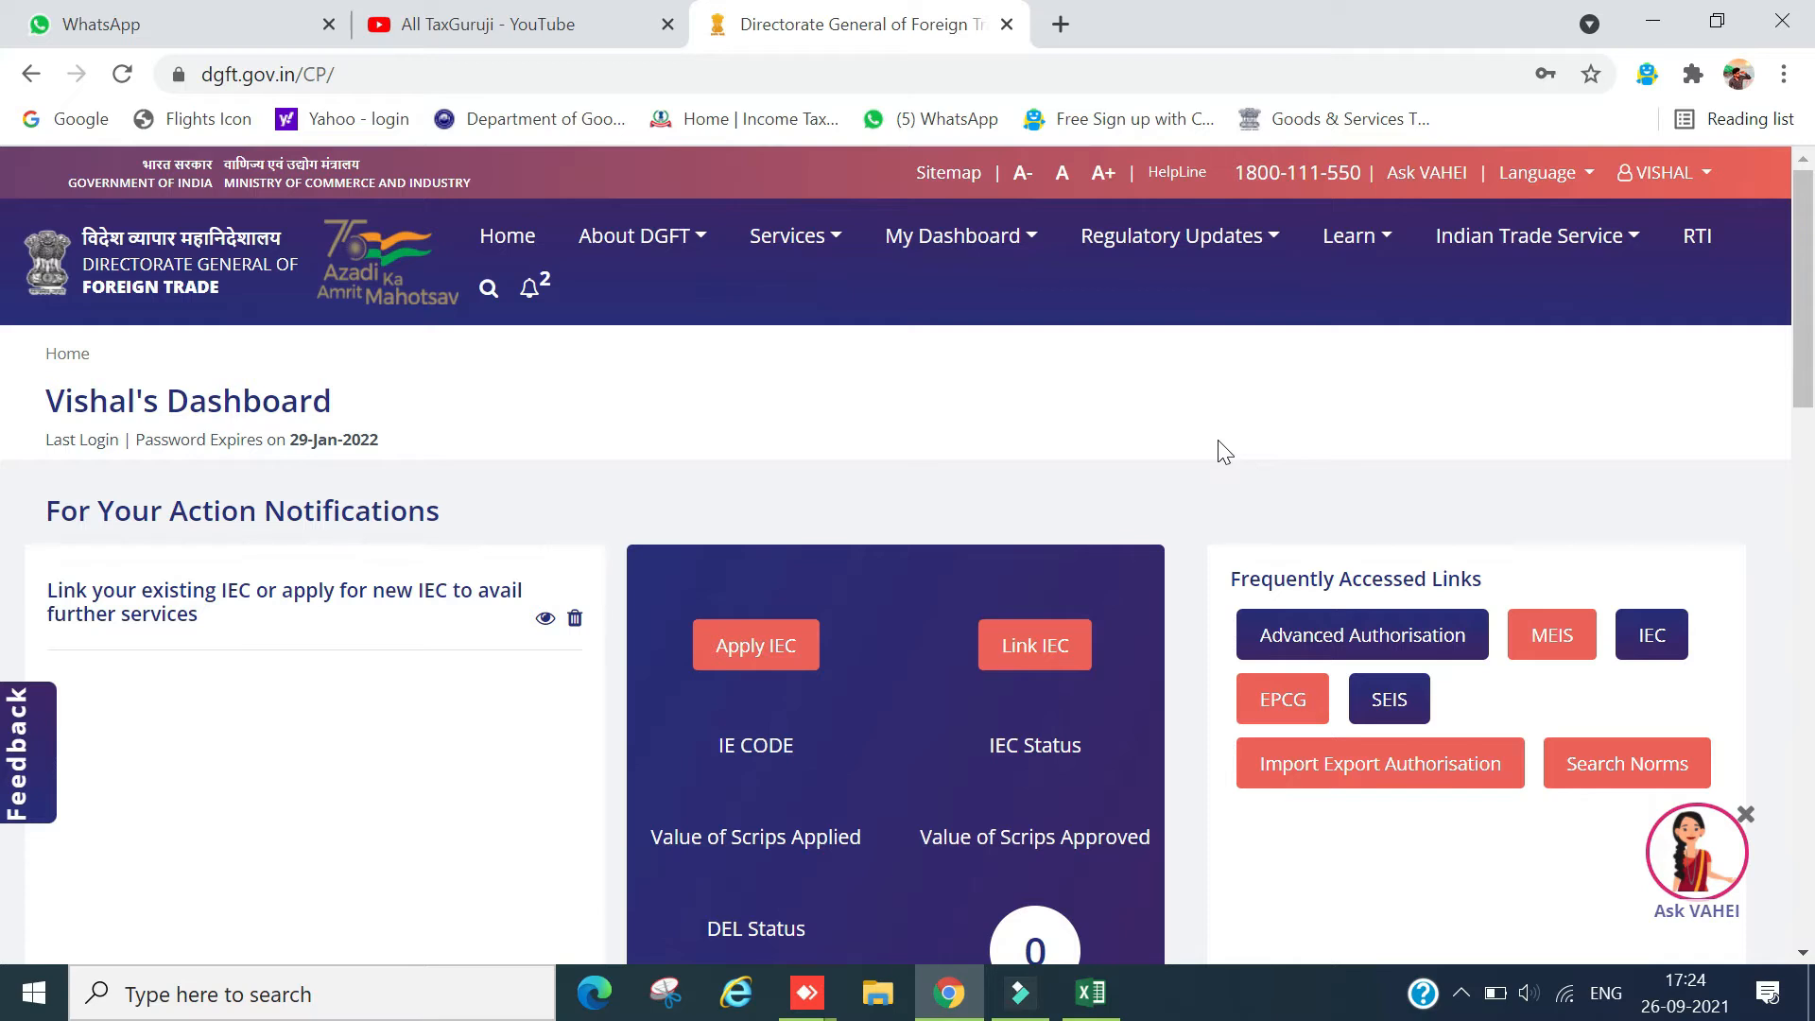
Start a fresh application under Apply IEC and bring up its General Information form.
{"action": "left_click", "coordinate": [792, 661]}
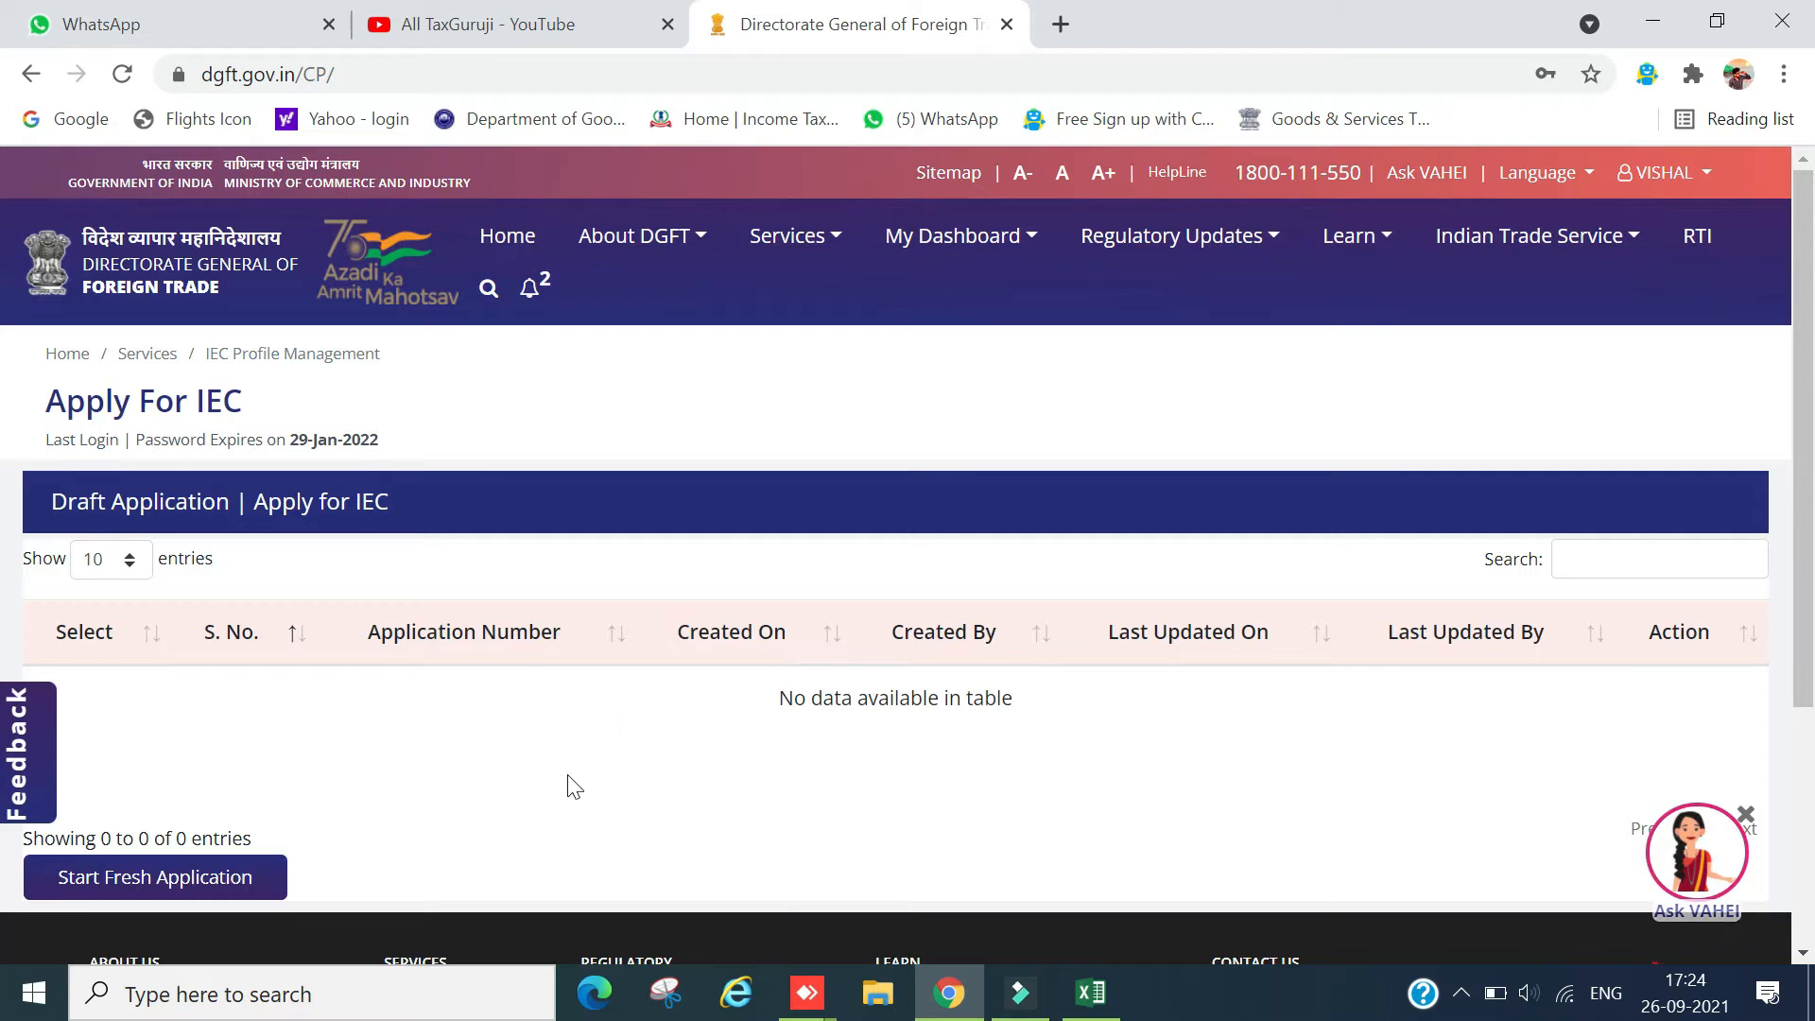
{"action": "left_click", "coordinate": [122, 879]}
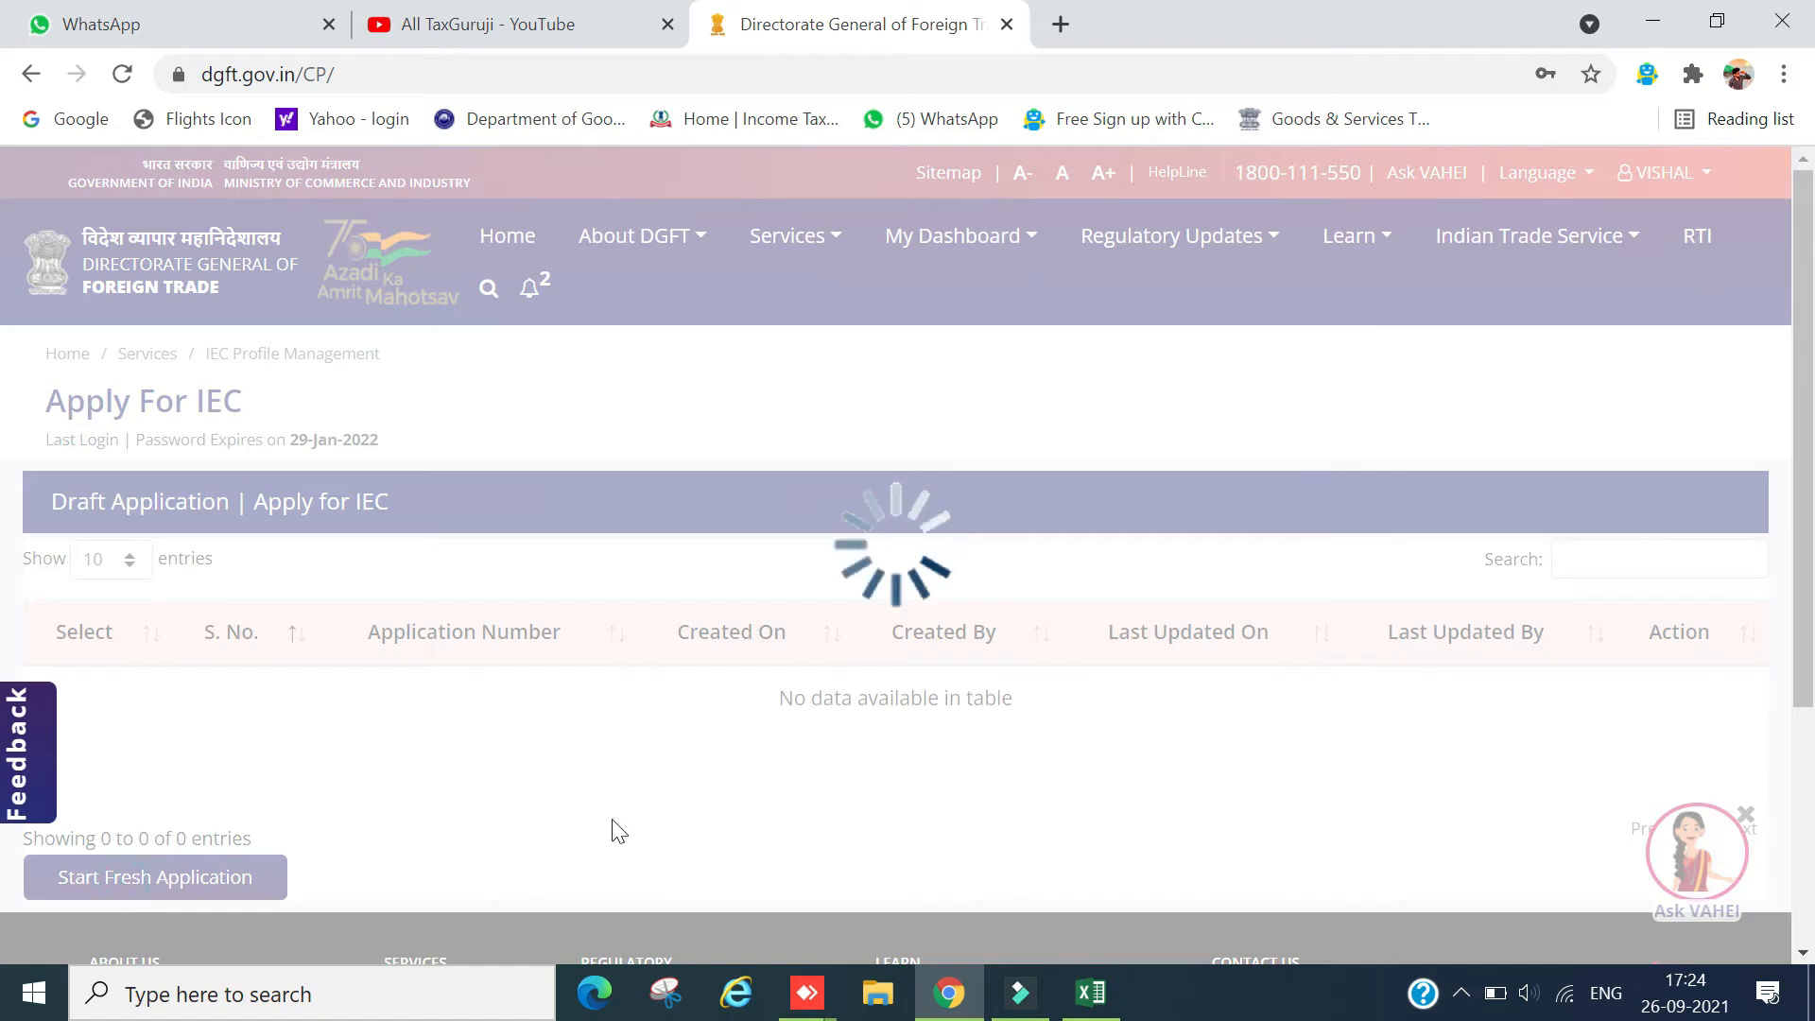
{"action": "scroll", "coordinate": [711, 754], "scroll_direction": "down", "scroll_amount": 4}
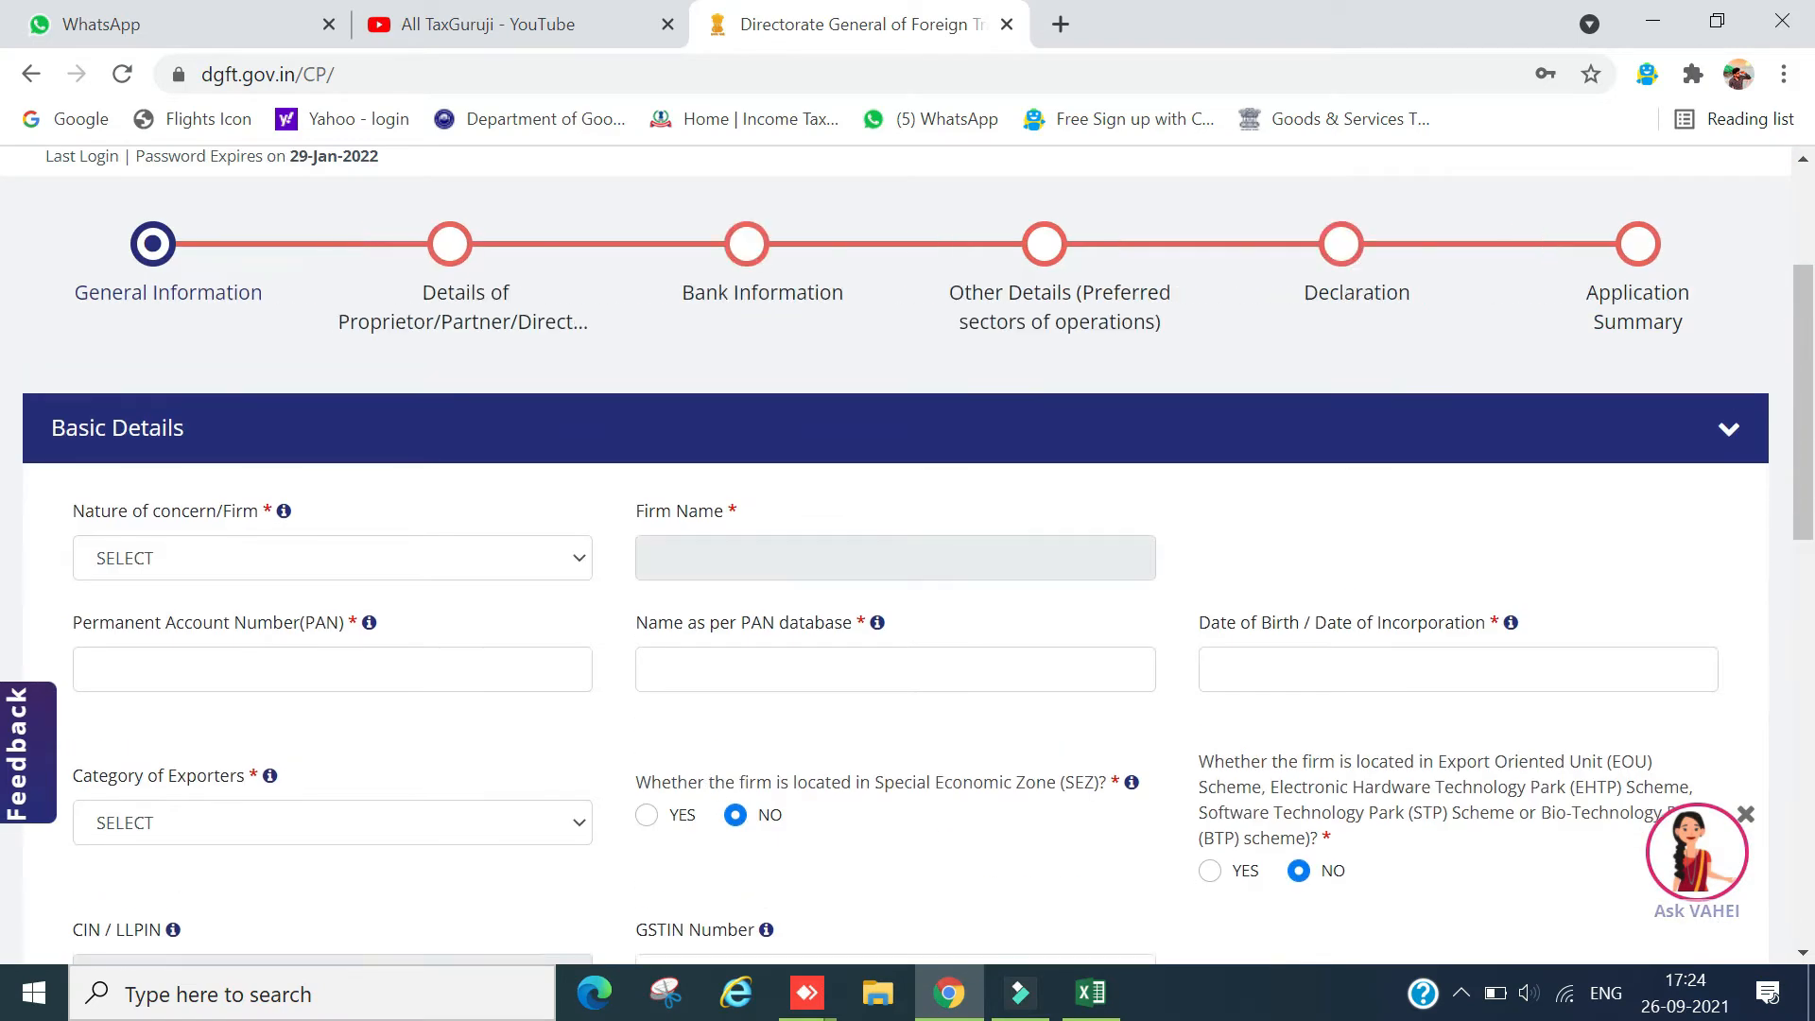
{"action": "scroll", "coordinate": [650, 693], "scroll_direction": "up", "scroll_amount": 2}
{"action": "scroll", "coordinate": [640, 683], "scroll_direction": "down", "scroll_amount": 2}
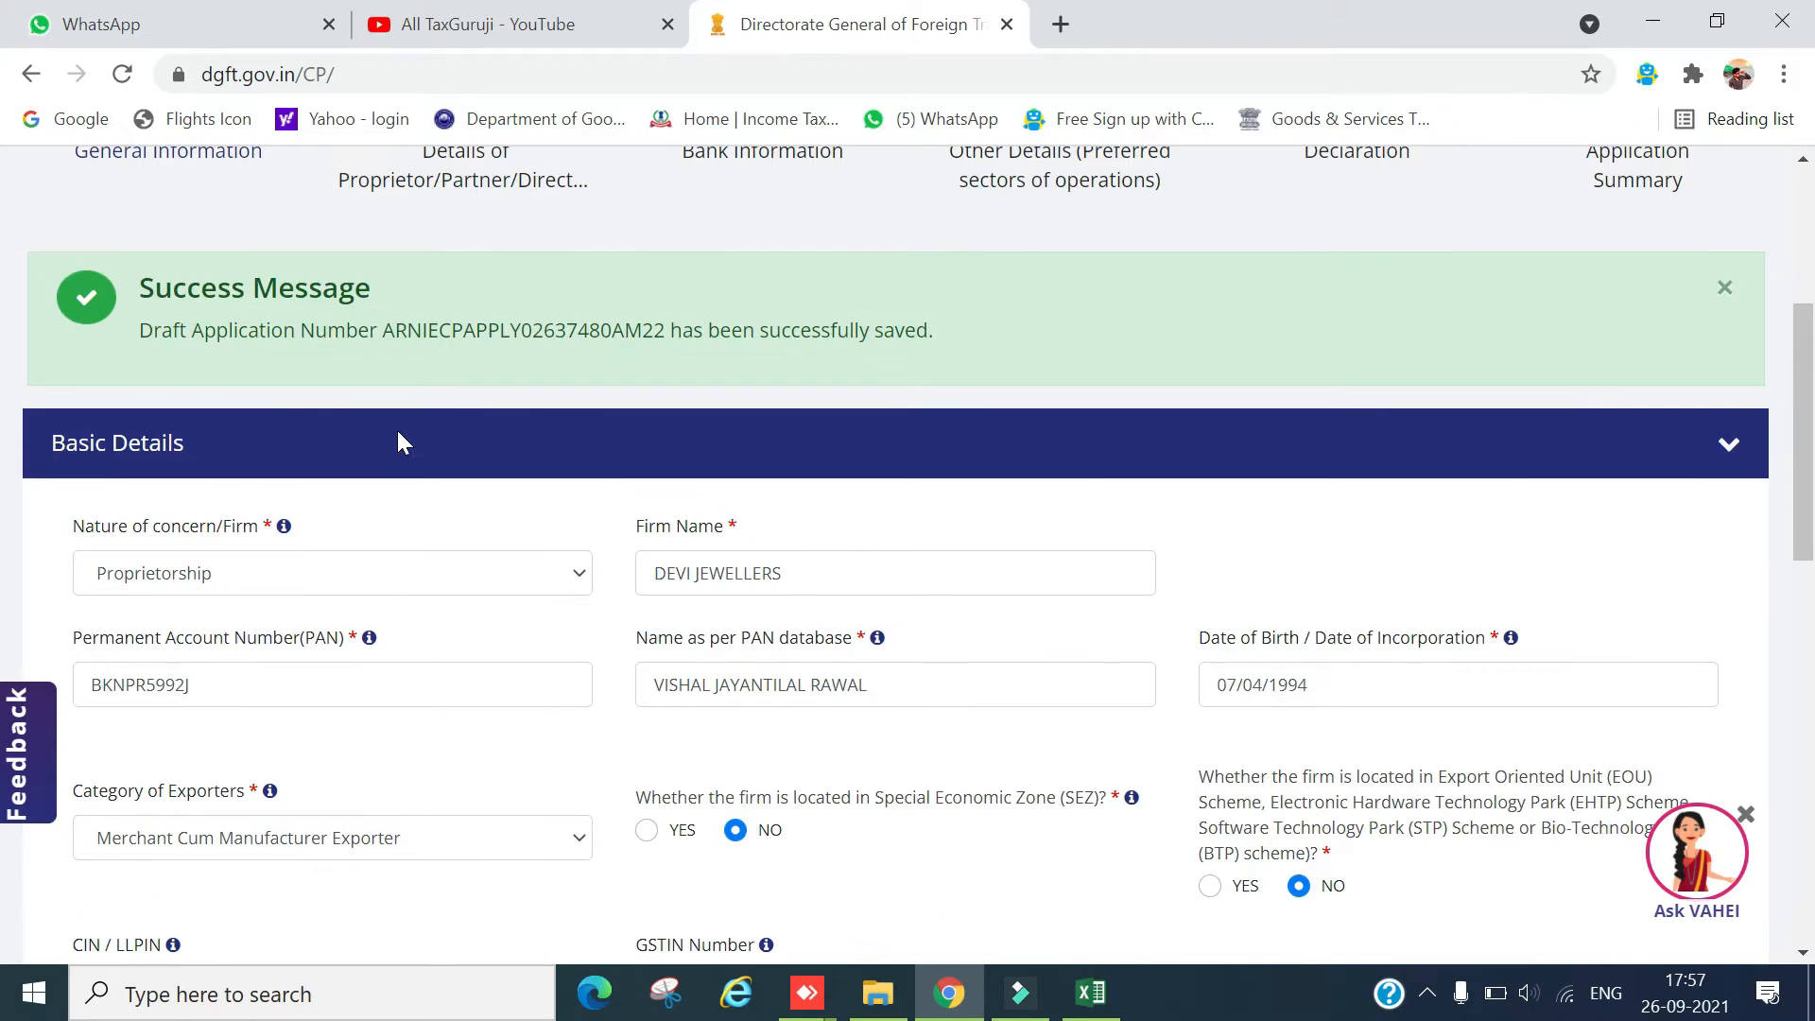
Examine the Basic Details section, including the choices for Nature of concern/Firm and Category of Exporters.
{"action": "scroll", "coordinate": [397, 439], "scroll_direction": "down", "scroll_amount": 3}
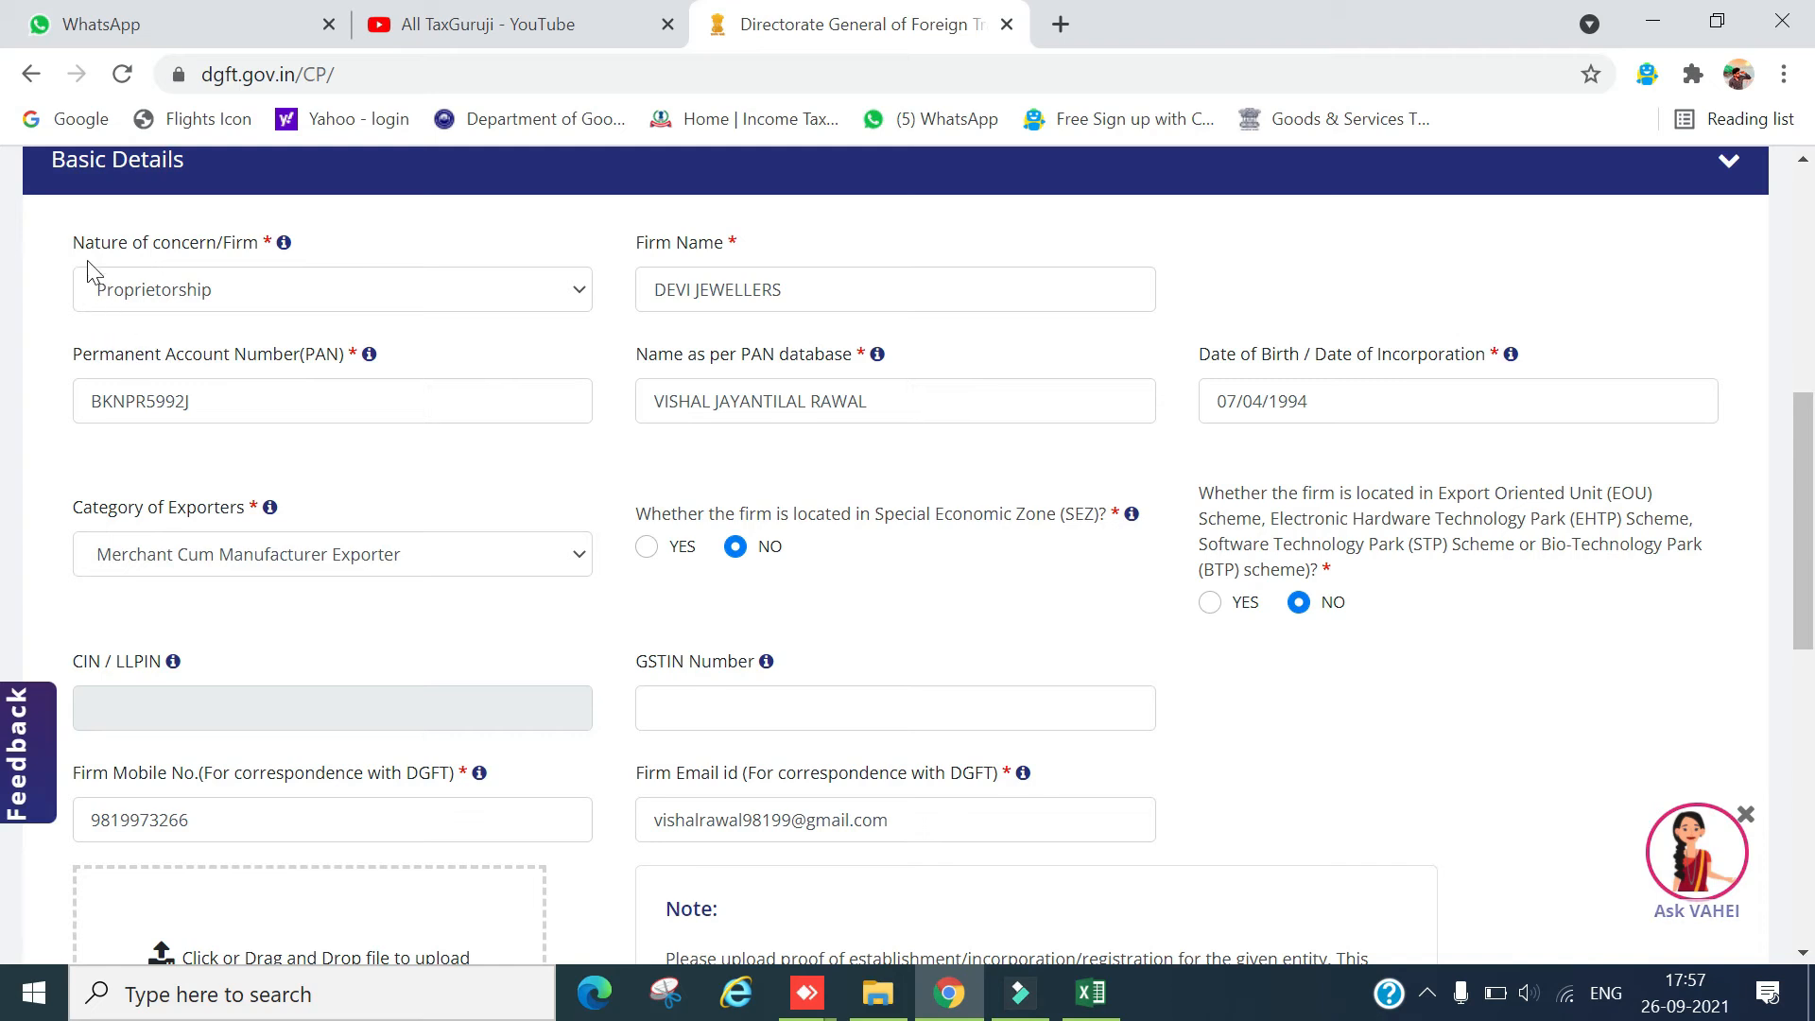
{"action": "left_click", "coordinate": [308, 292]}
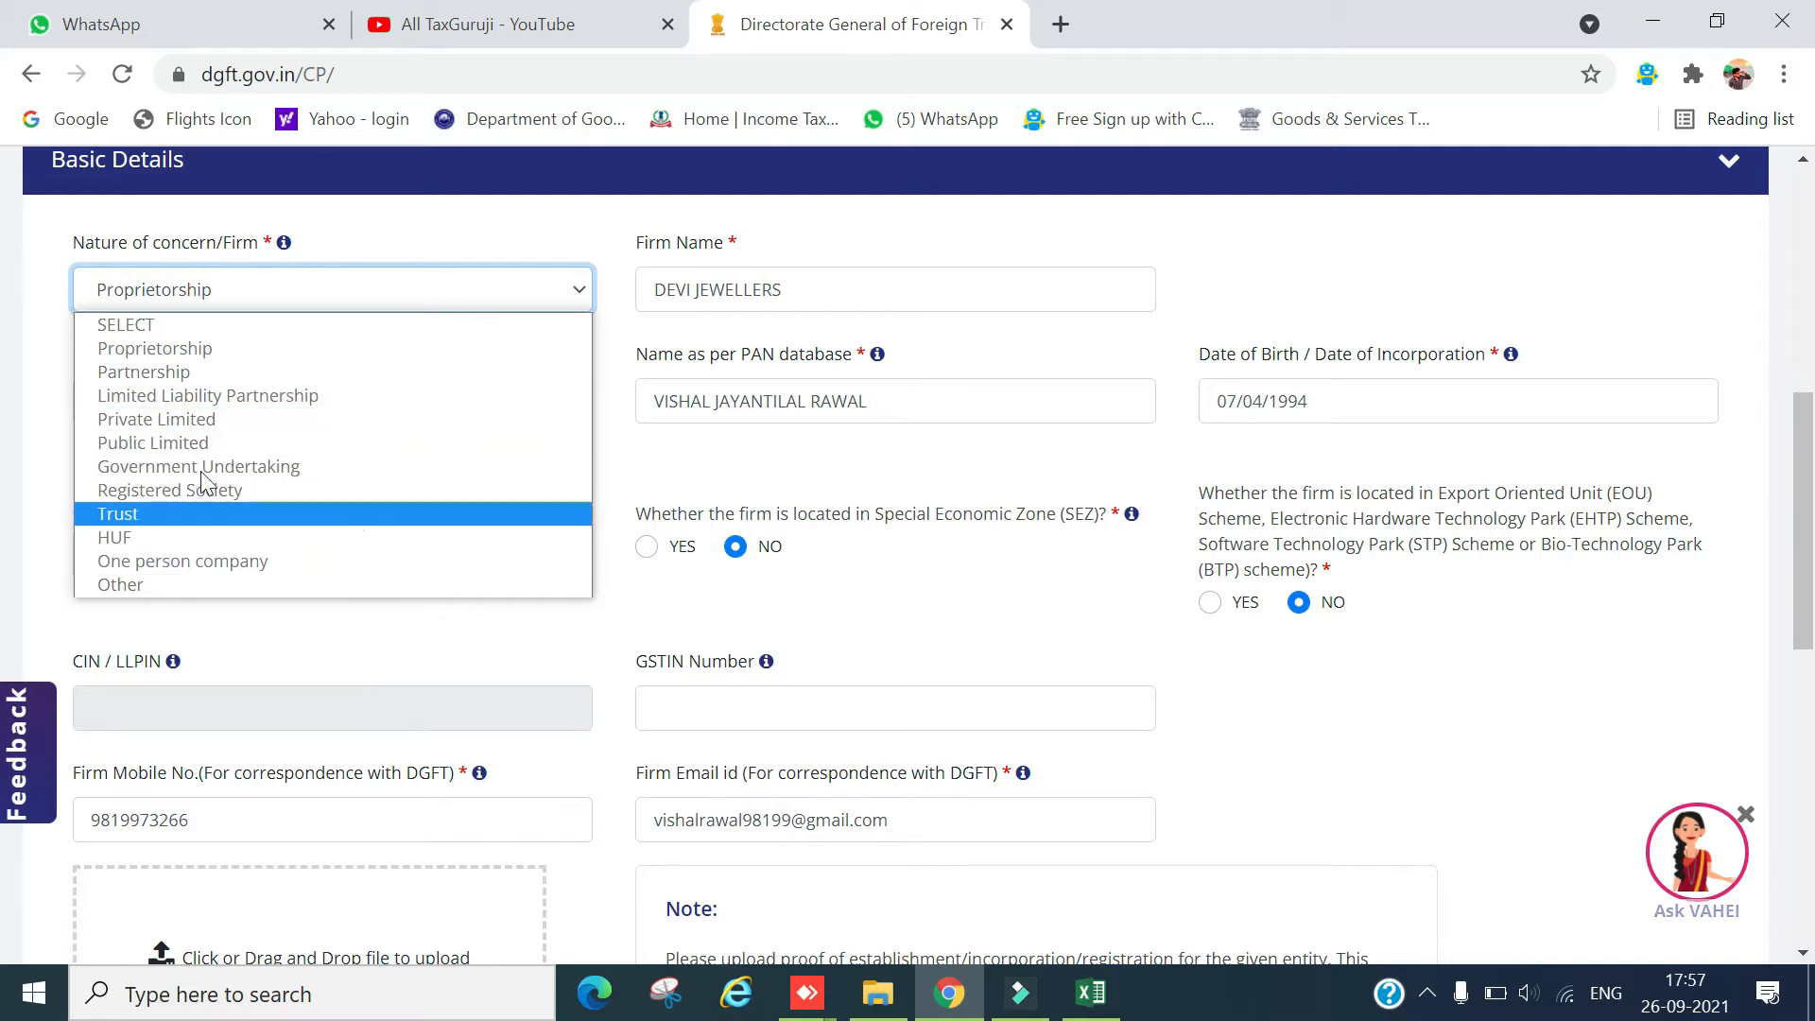
{"action": "left_click", "coordinate": [33, 323]}
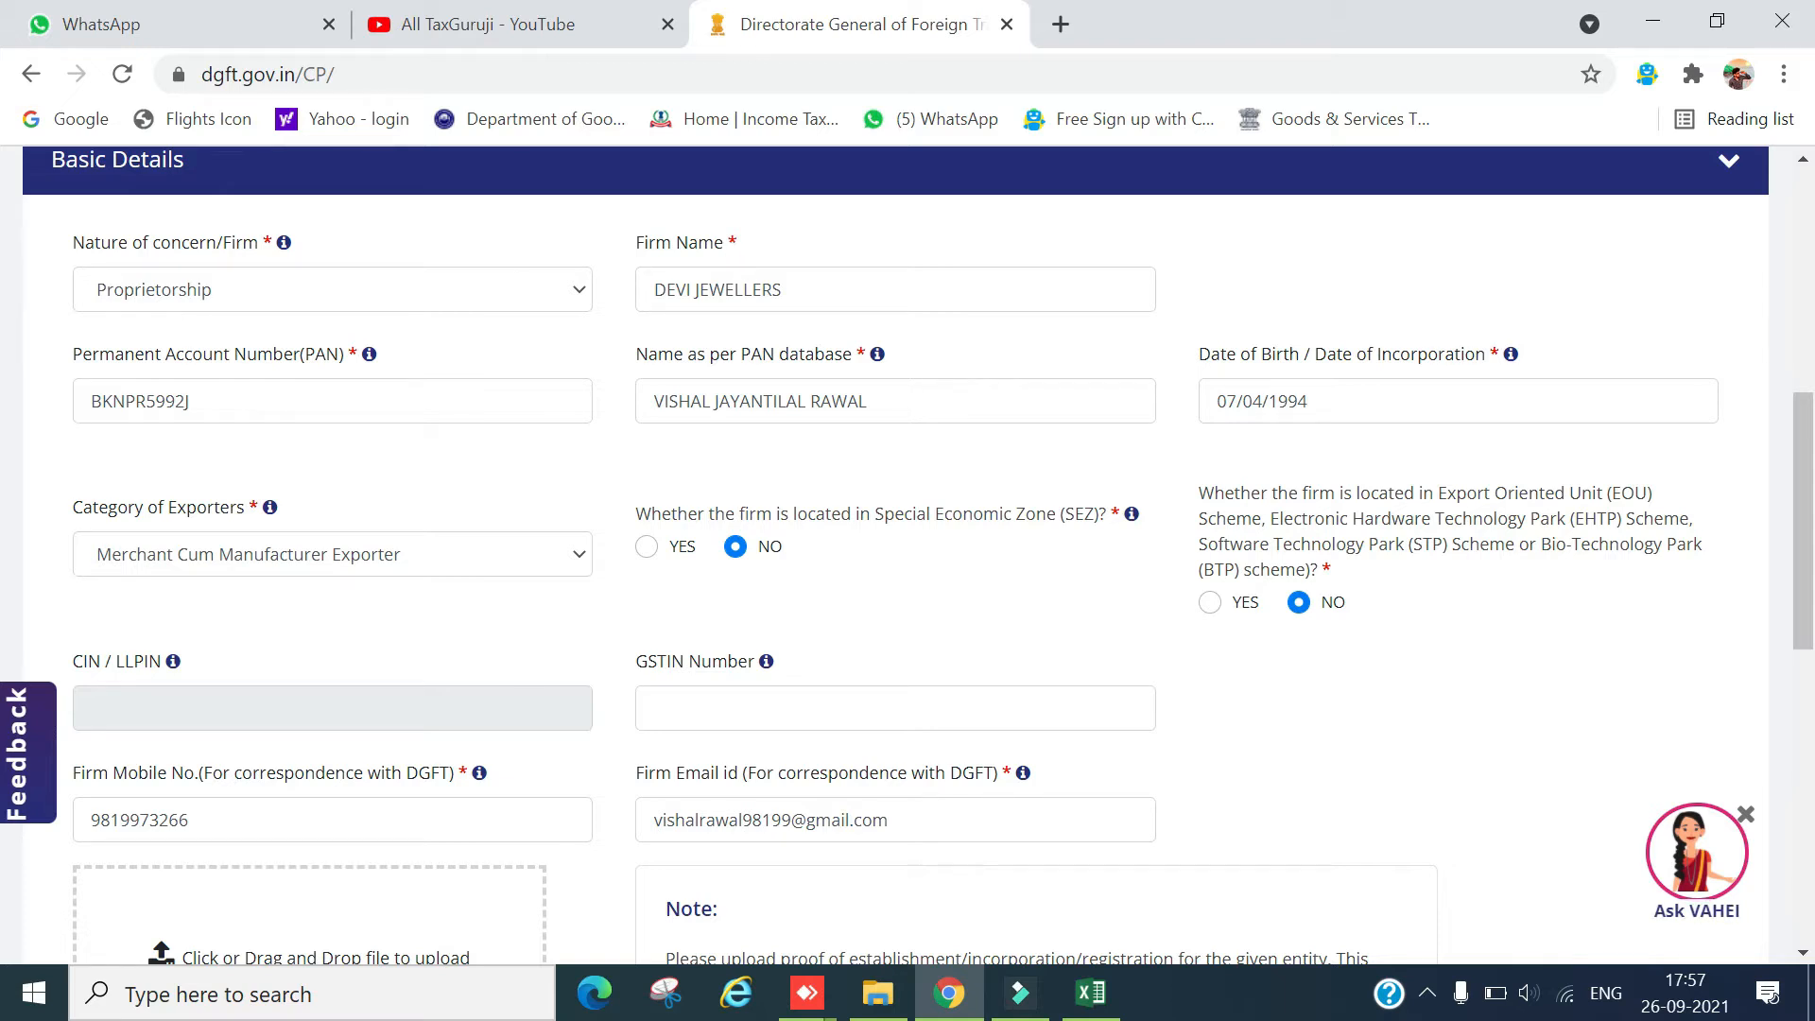
{"action": "scroll", "coordinate": [243, 345], "scroll_direction": "down", "scroll_amount": 1}
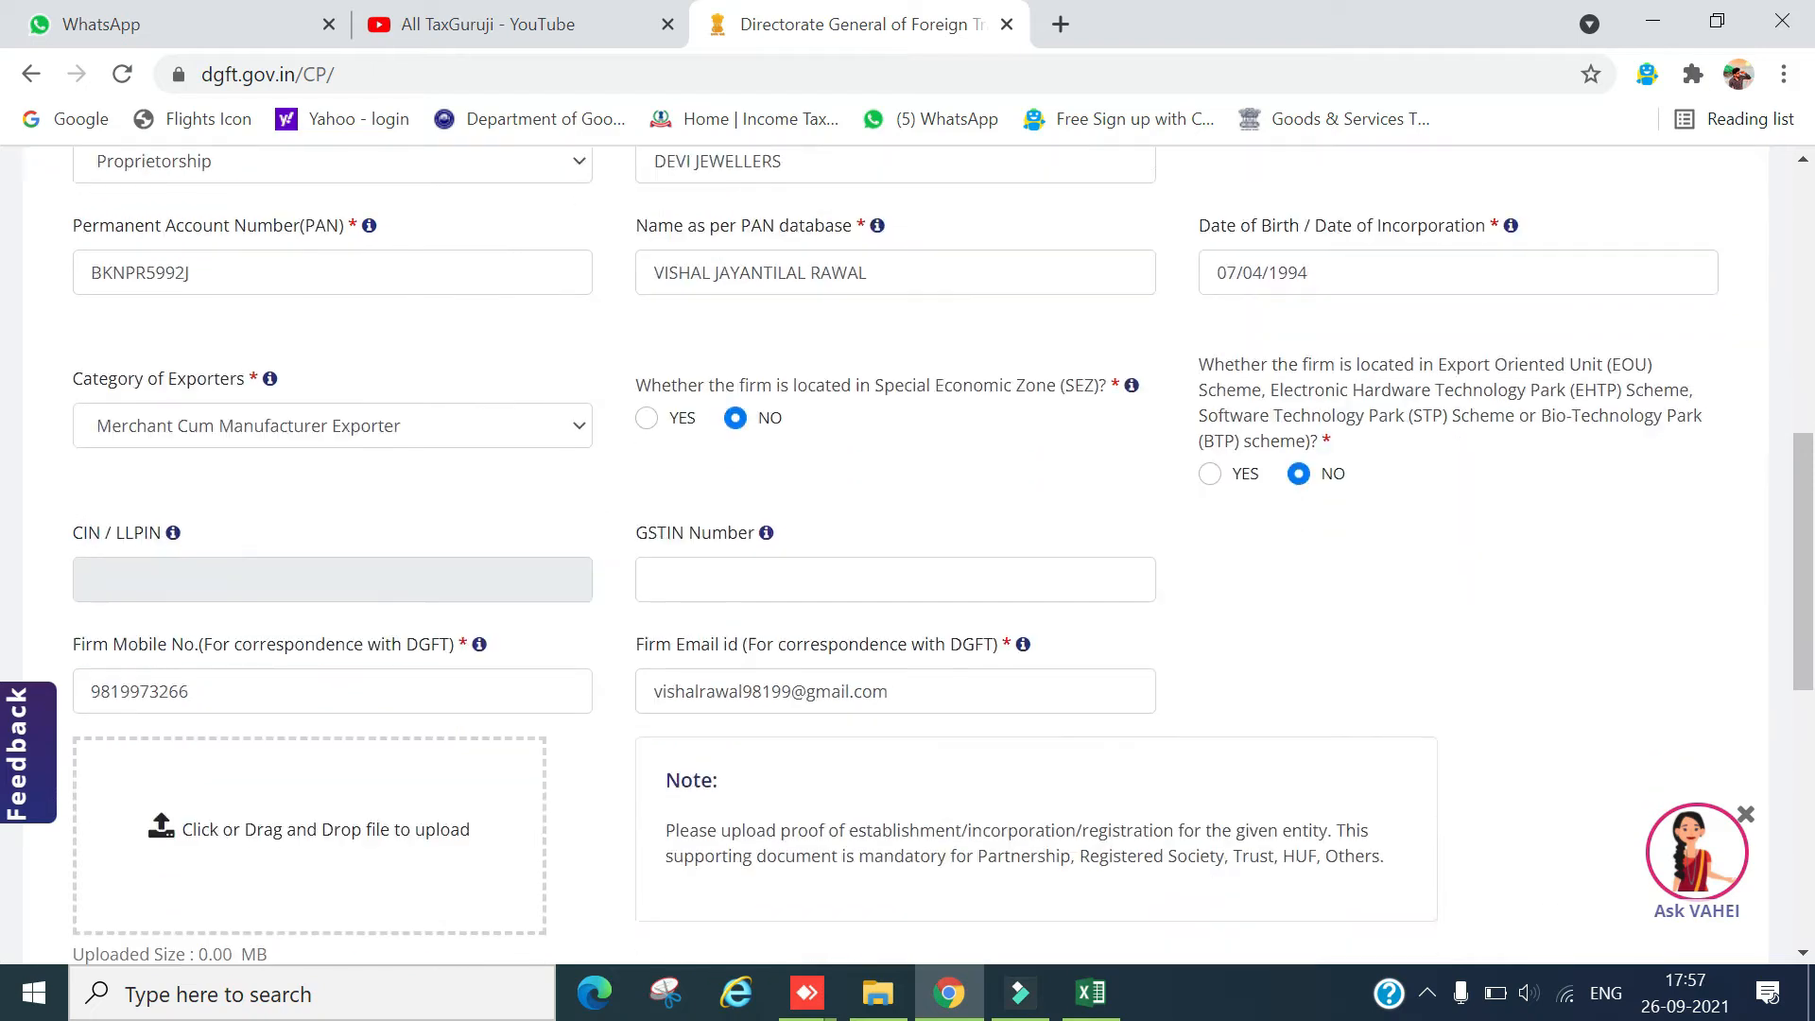
{"action": "scroll", "coordinate": [378, 345], "scroll_direction": "down", "scroll_amount": 2}
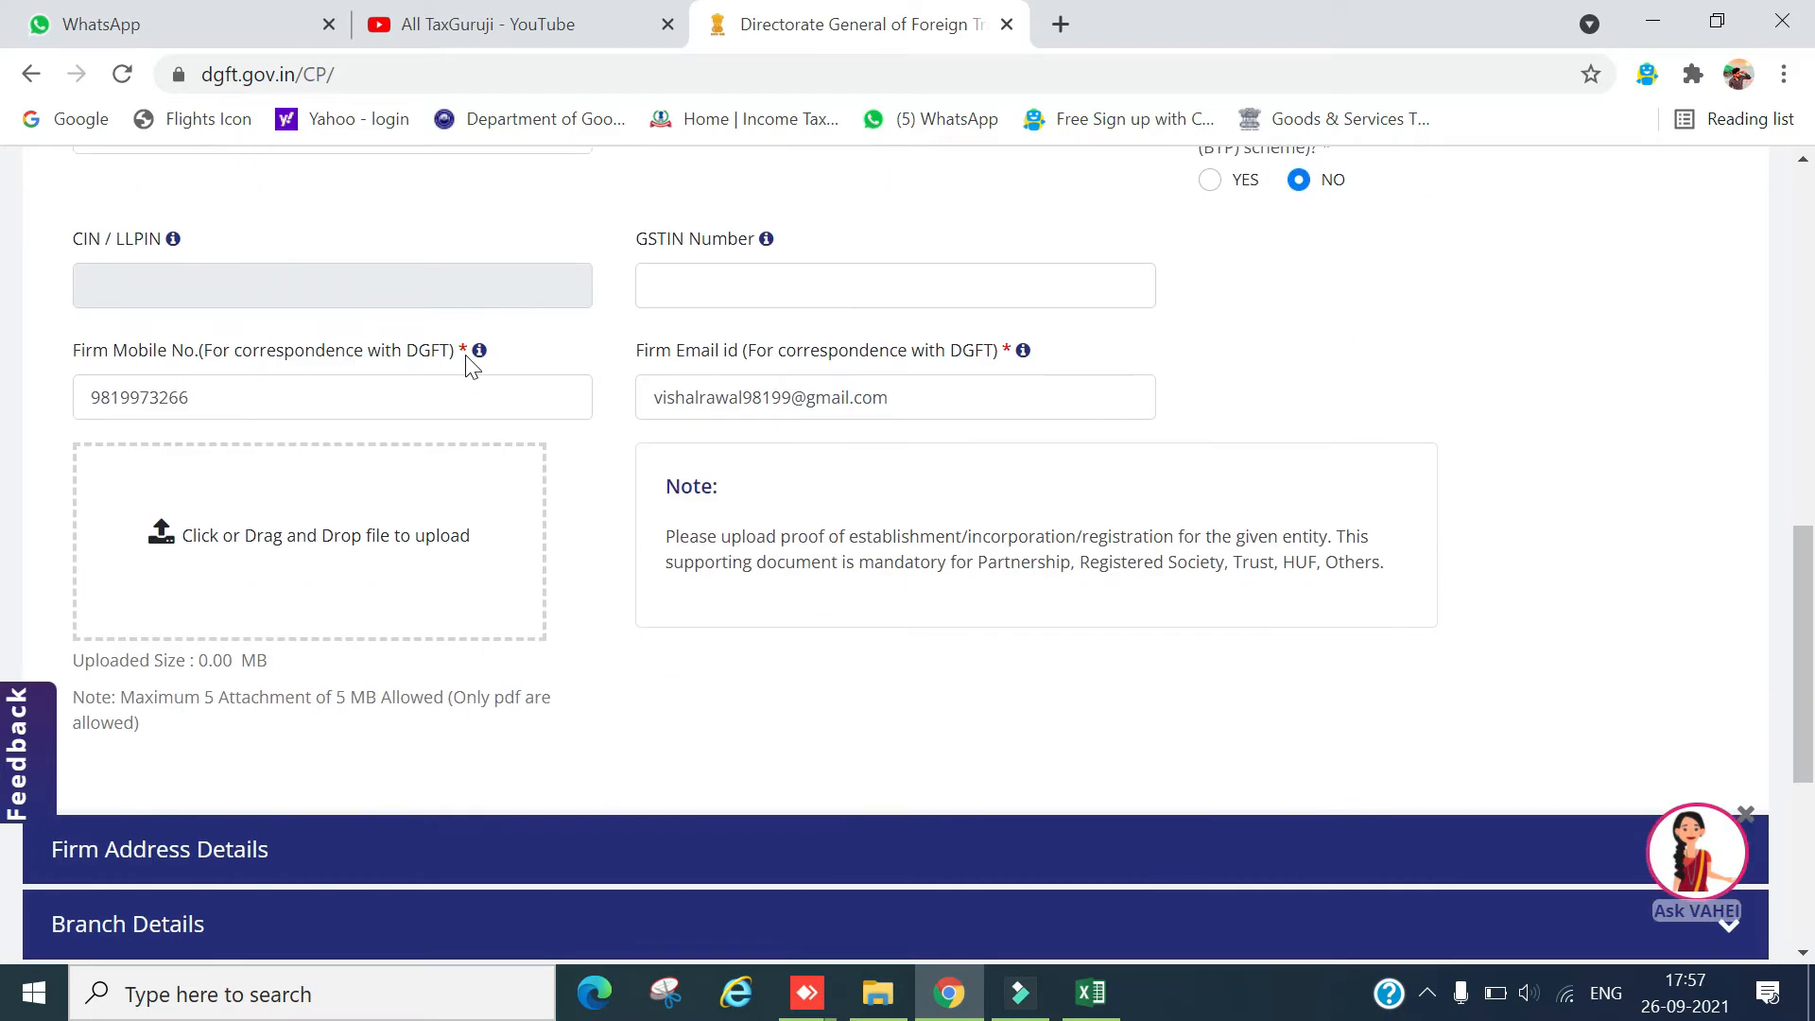
{"action": "scroll", "coordinate": [473, 367], "scroll_direction": "up", "scroll_amount": 1}
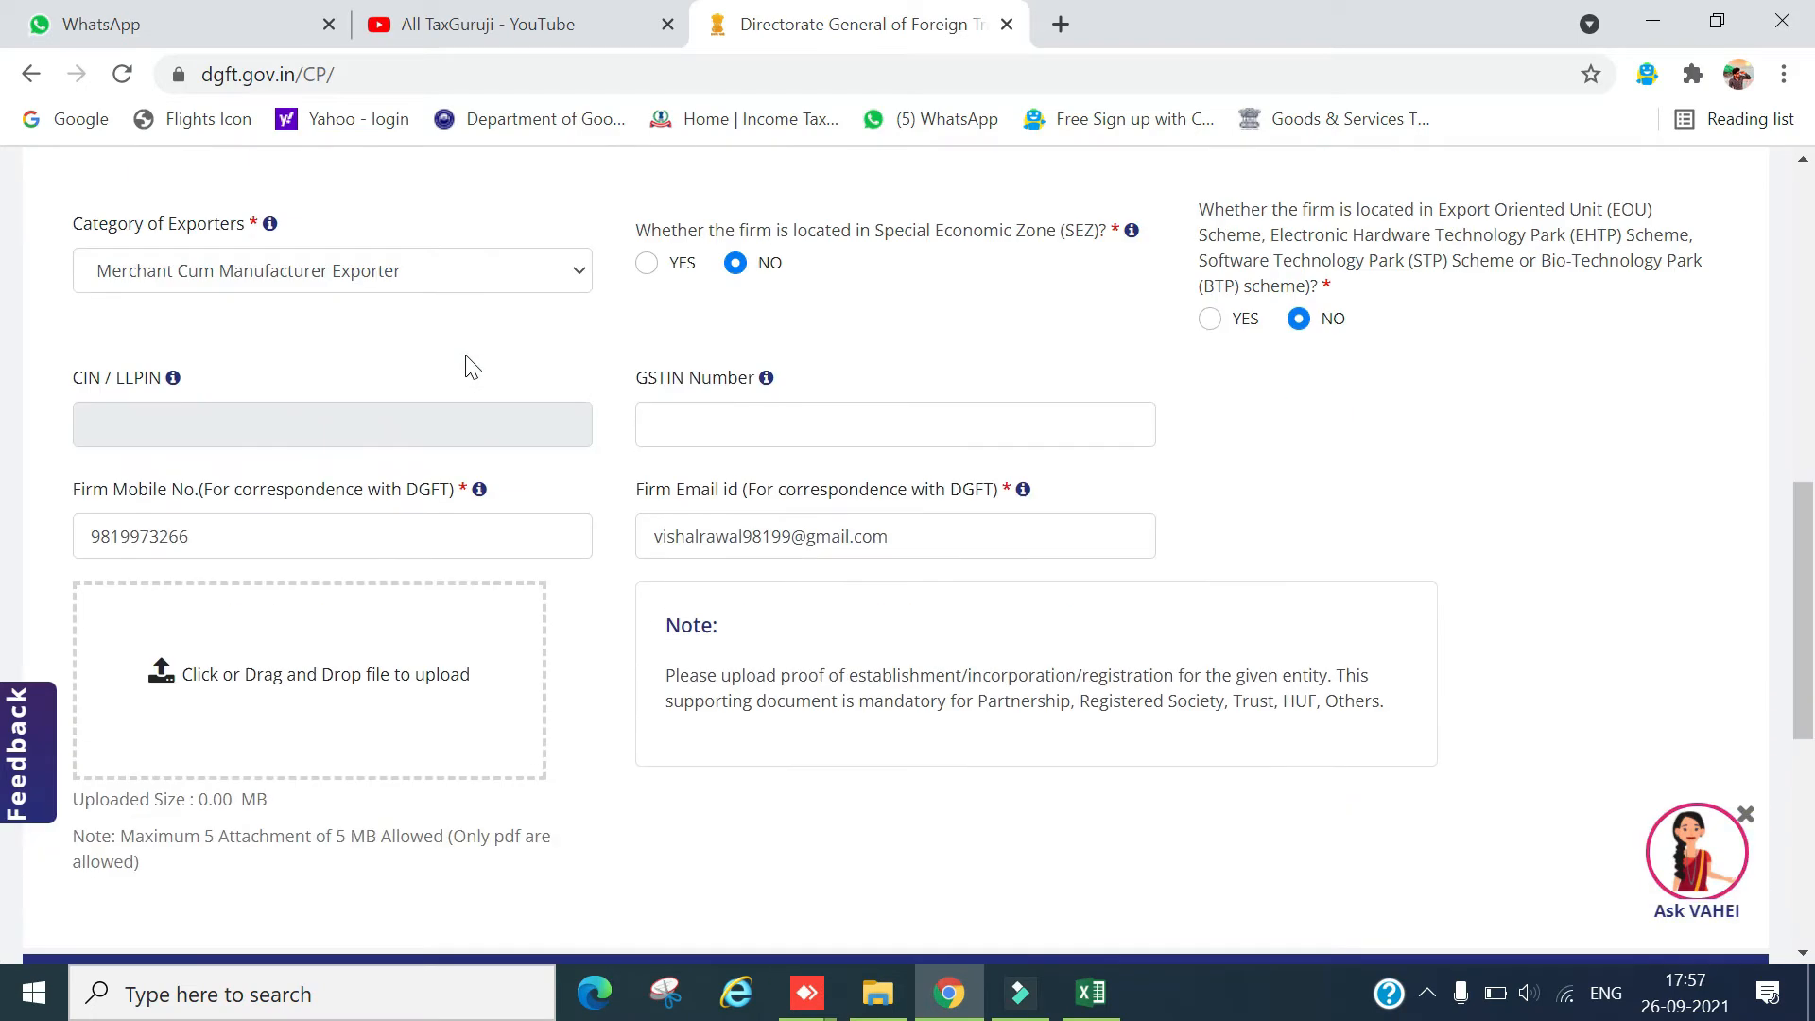
{"action": "left_click", "coordinate": [227, 284]}
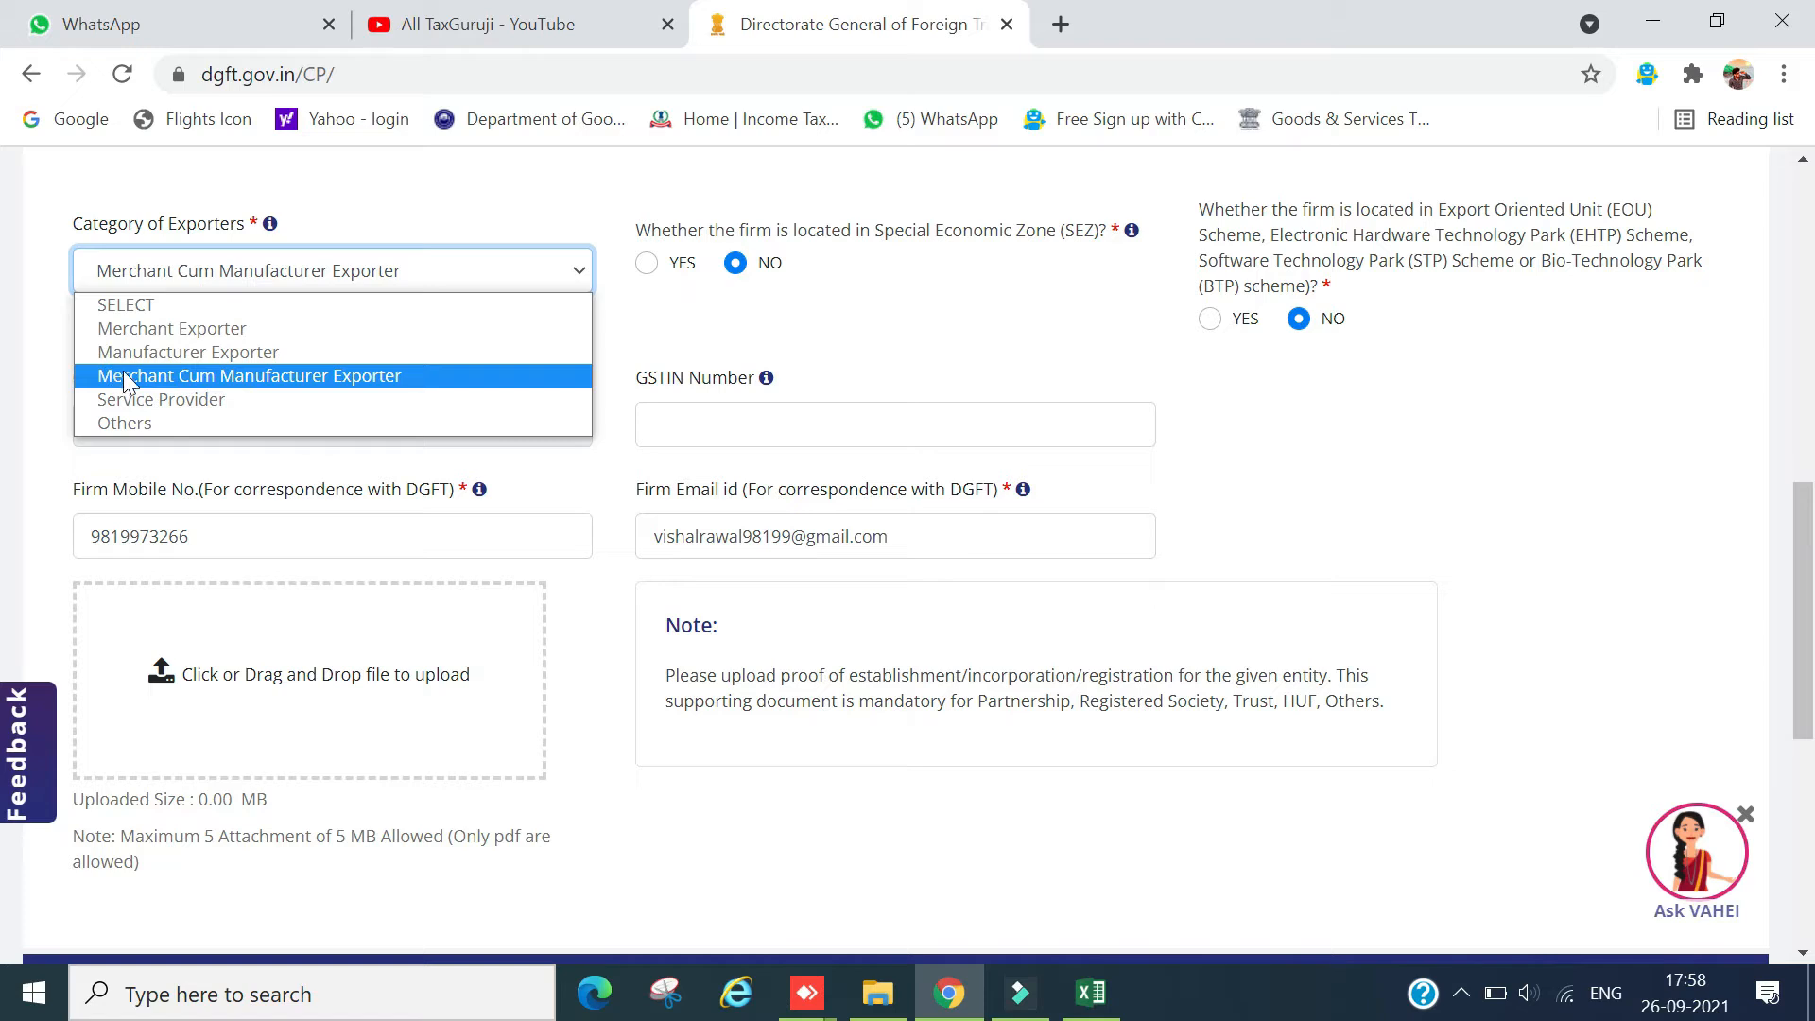
{"action": "left_click", "coordinate": [36, 380]}
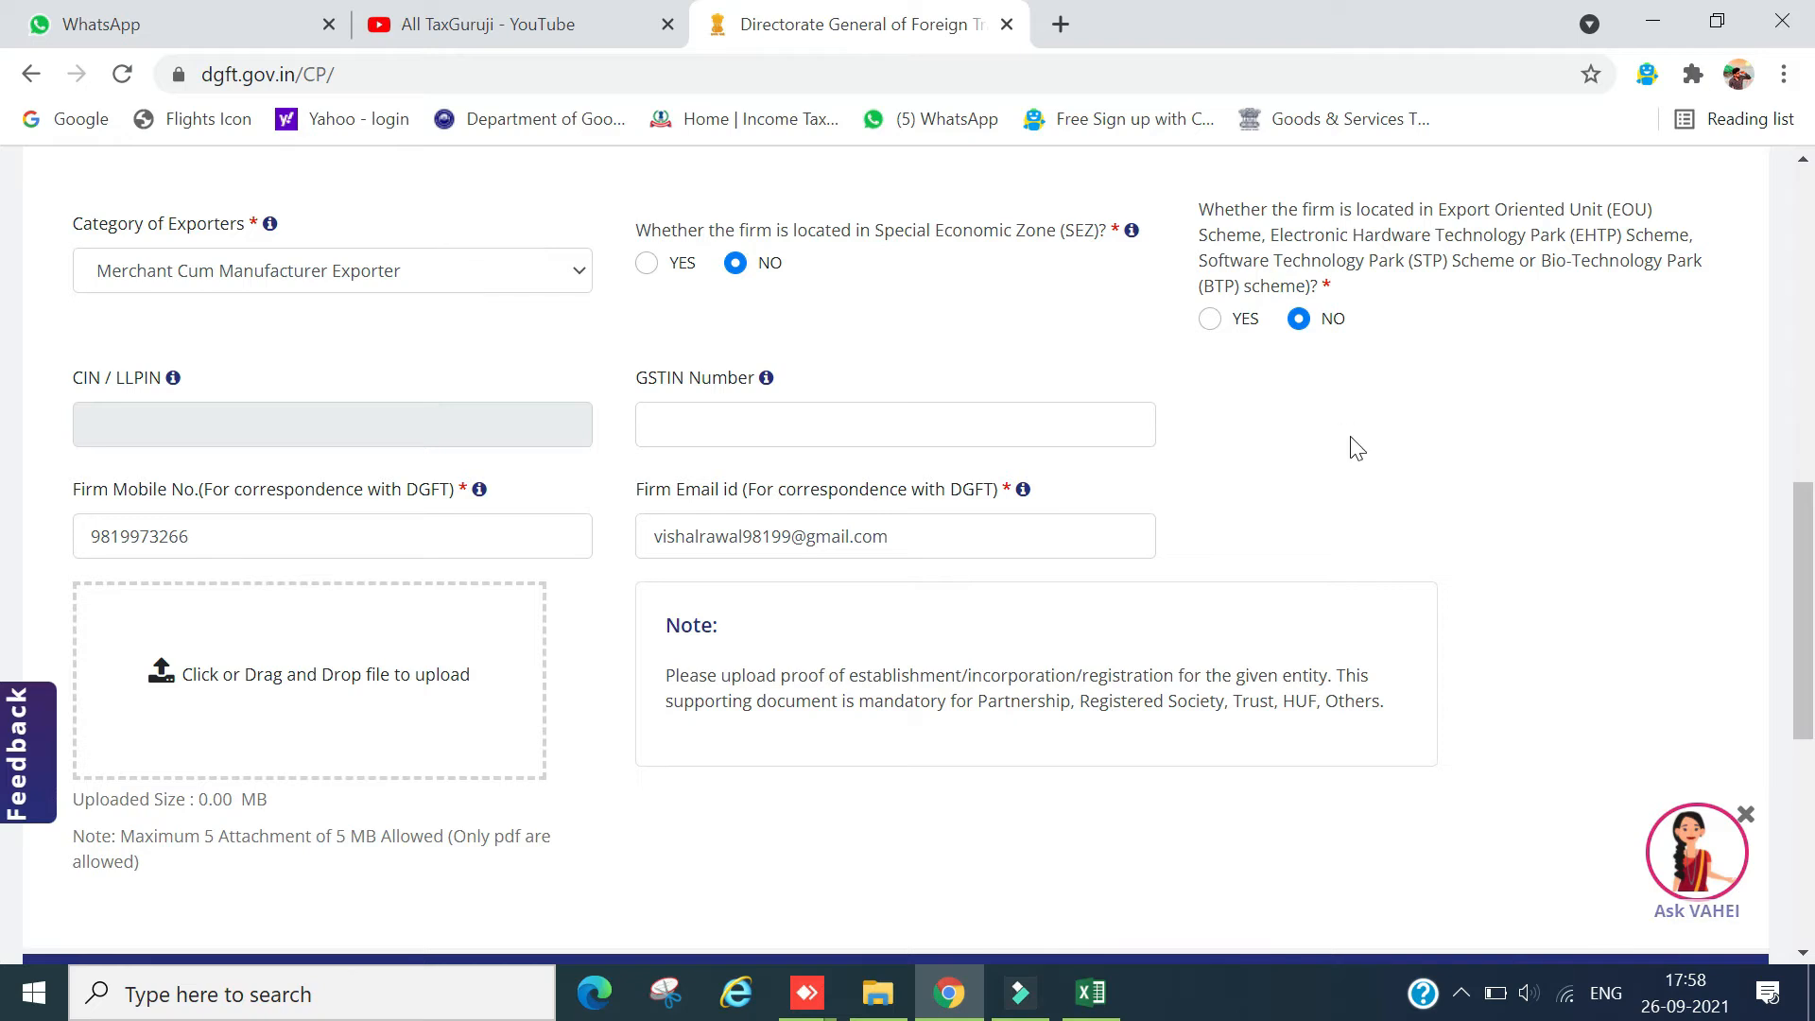
{"action": "scroll", "coordinate": [1361, 464], "scroll_direction": "down", "scroll_amount": 1}
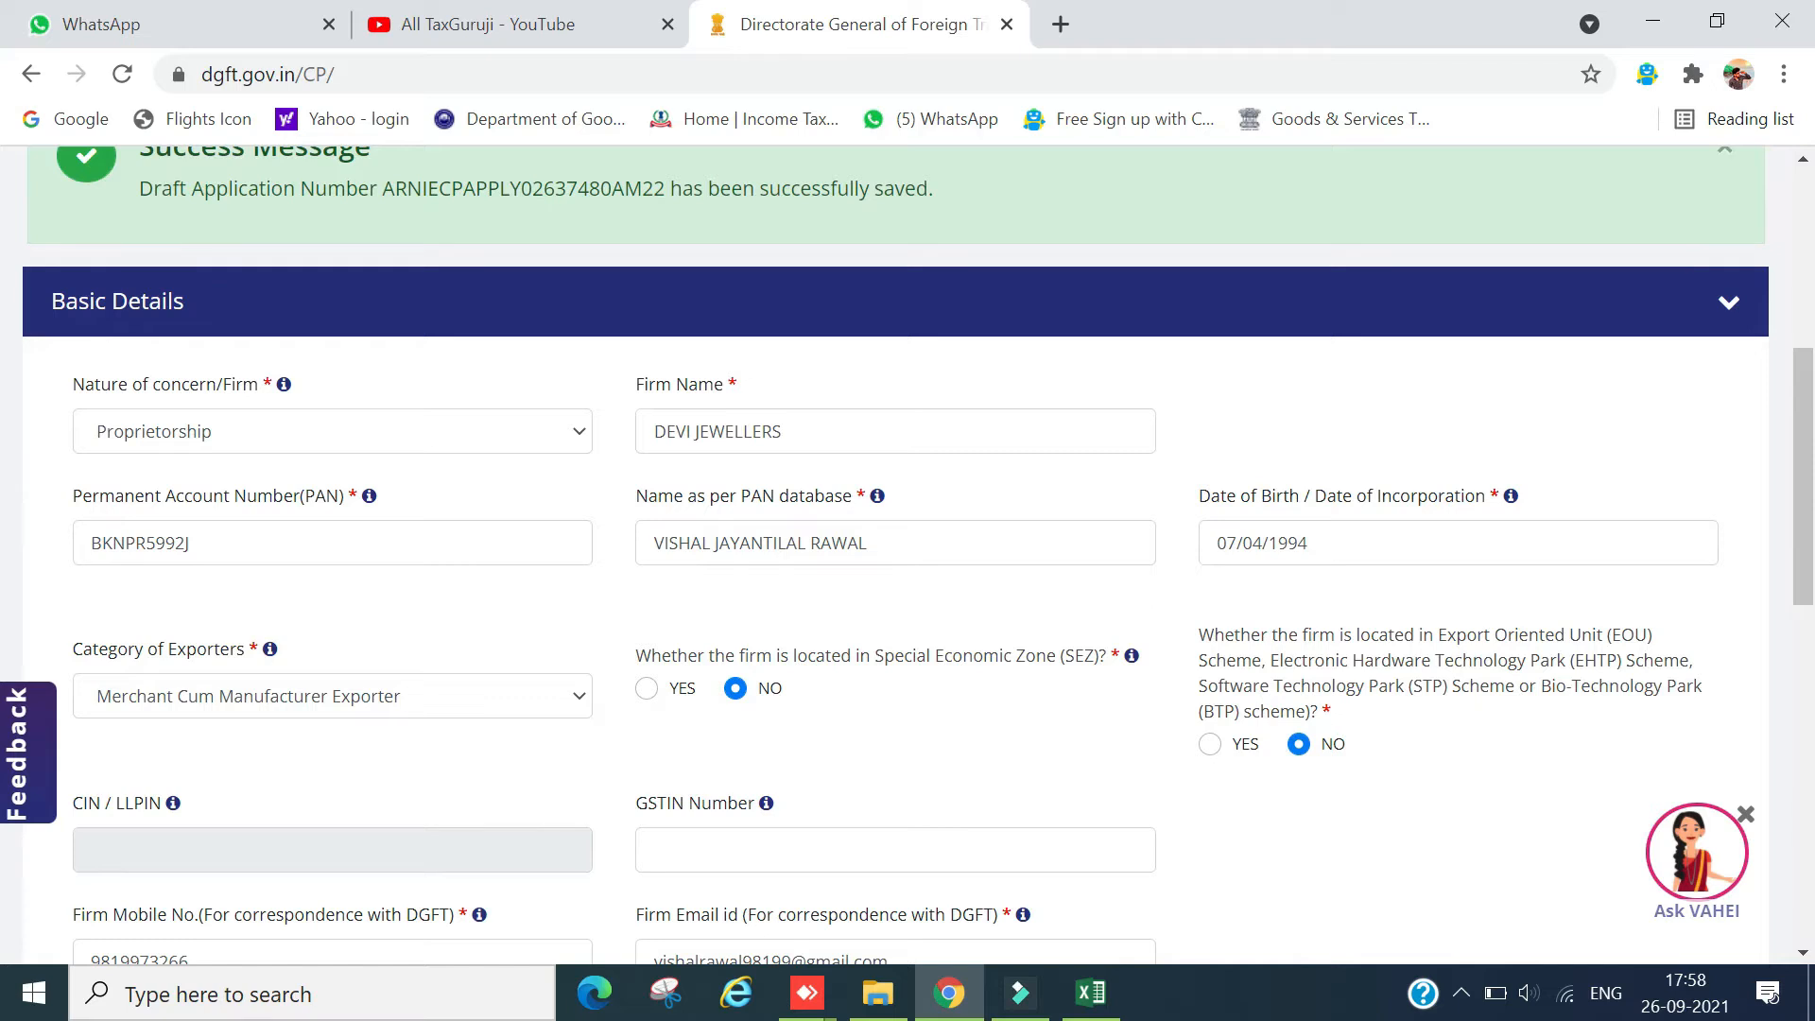
{"action": "scroll", "coordinate": [656, 572], "scroll_direction": "down", "scroll_amount": 1}
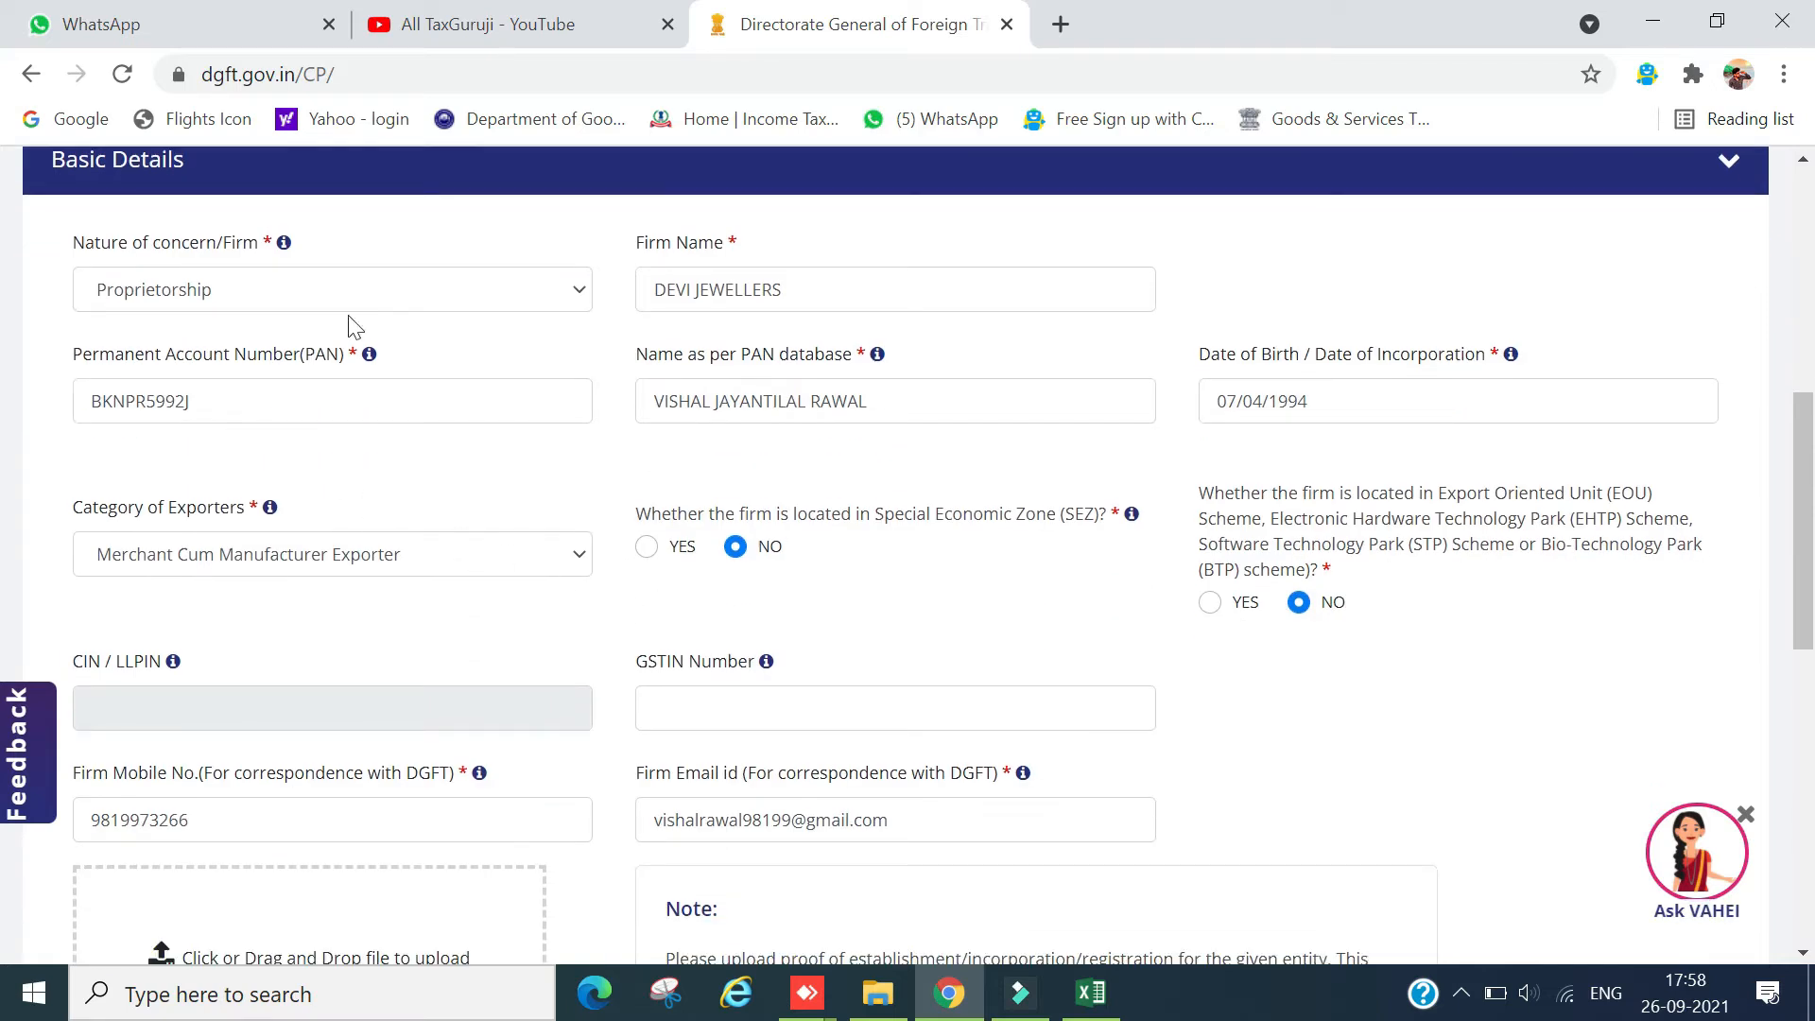
Expand Firm Address Details and examine the address fields and the uploaded proof of address.
{"action": "scroll", "coordinate": [697, 438], "scroll_direction": "down", "scroll_amount": 6}
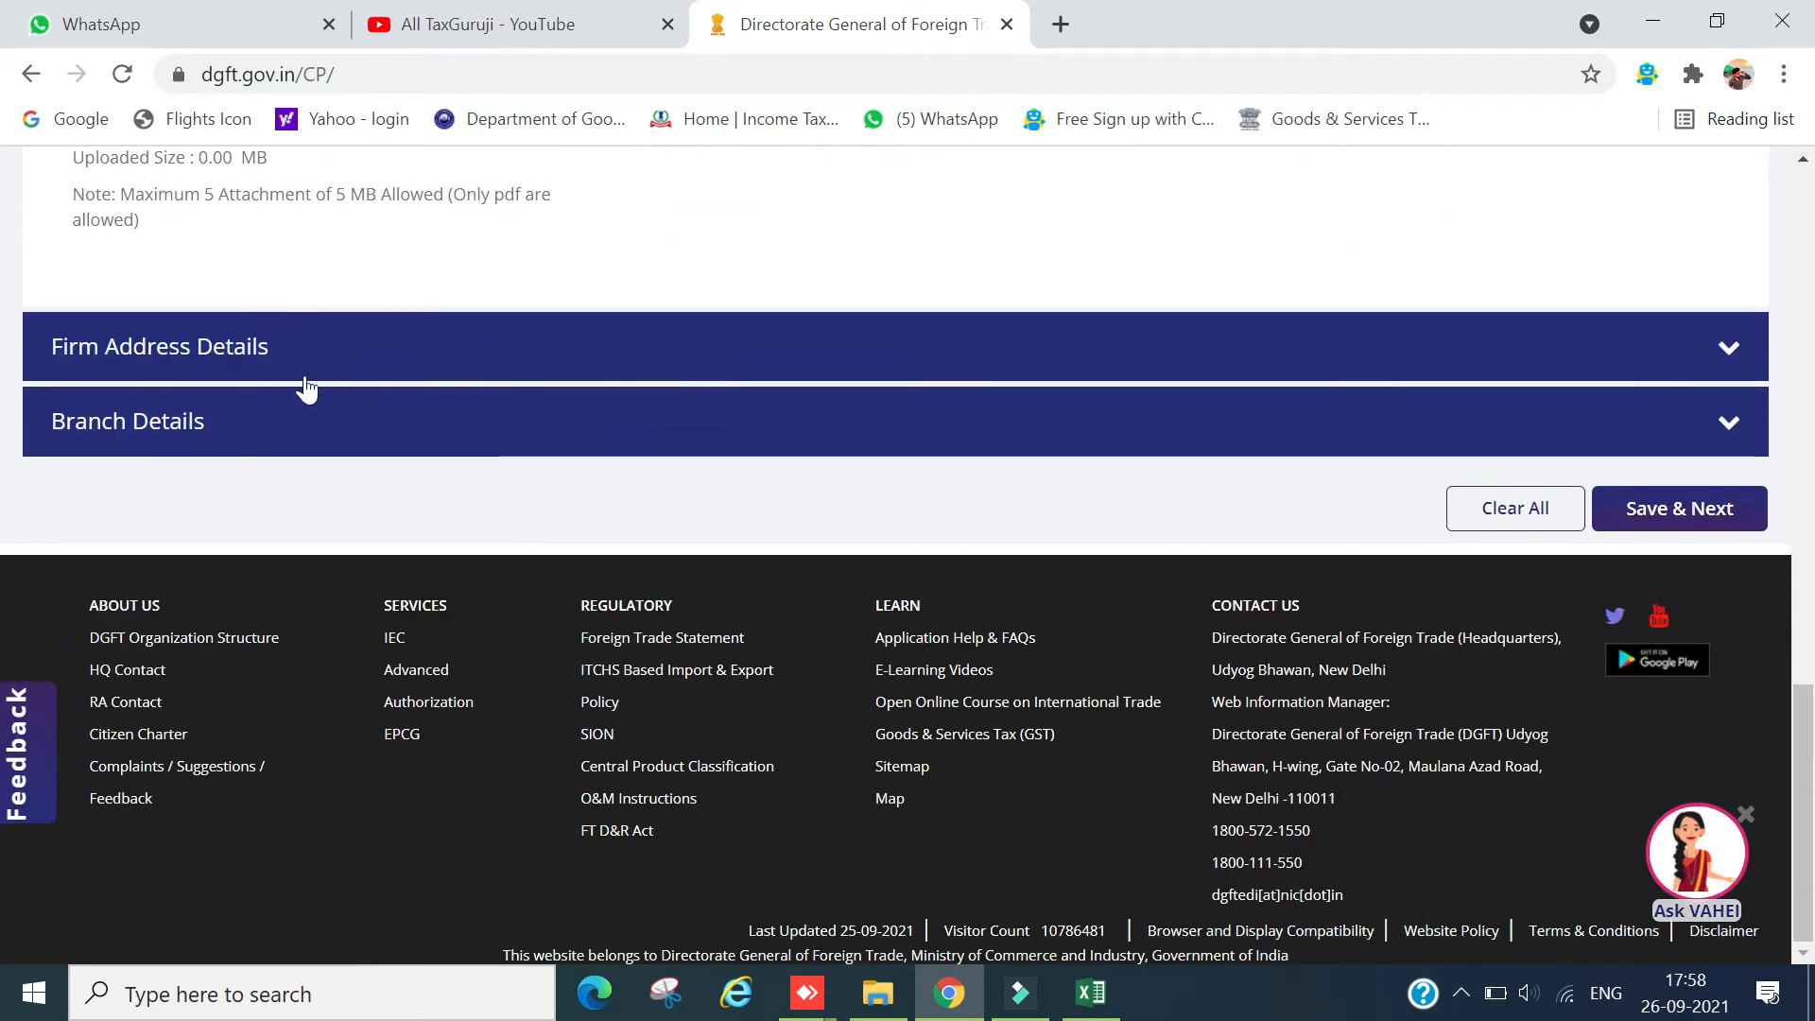
{"action": "left_click", "coordinate": [172, 350]}
{"action": "scroll", "coordinate": [417, 612], "scroll_direction": "up", "scroll_amount": 9}
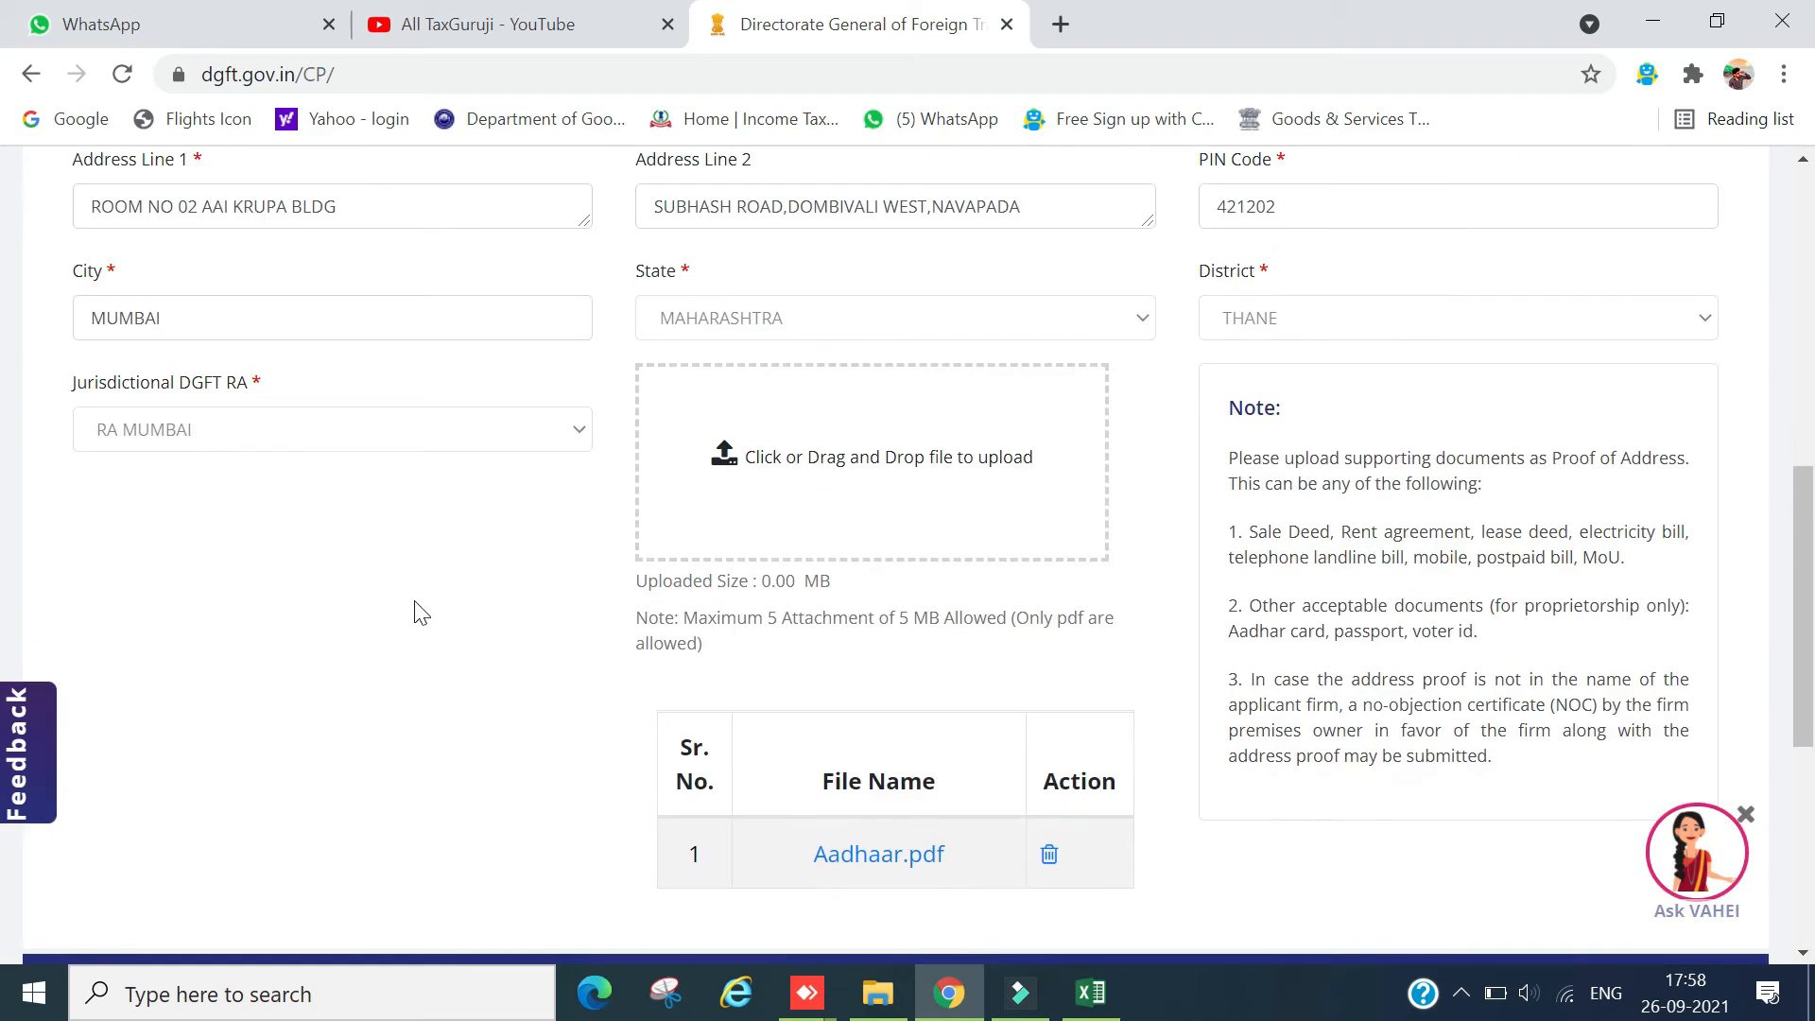
{"action": "scroll", "coordinate": [218, 527], "scroll_direction": "down", "scroll_amount": 8}
{"action": "scroll", "coordinate": [438, 503], "scroll_direction": "down", "scroll_amount": 1}
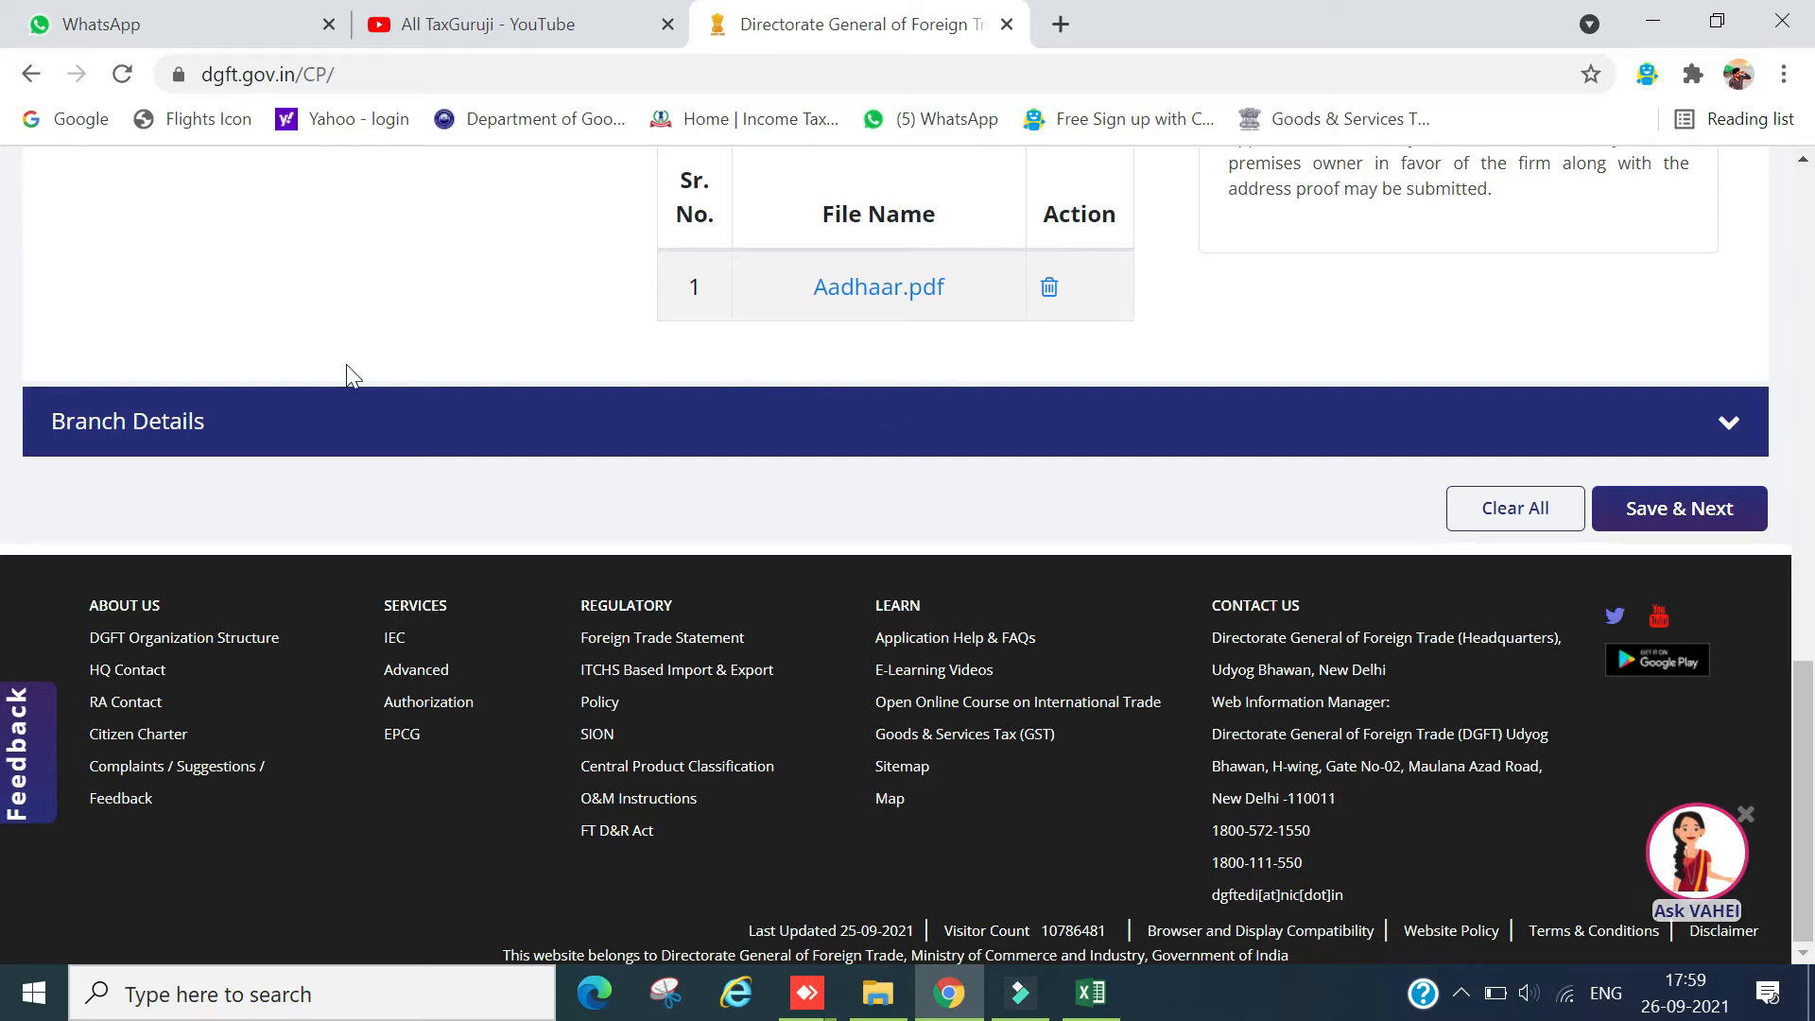
Expand and check Branch Details, and save the General Information stage to proceed to the proprietor details.
{"action": "left_click", "coordinate": [158, 437]}
{"action": "scroll", "coordinate": [531, 575], "scroll_direction": "up", "scroll_amount": 3}
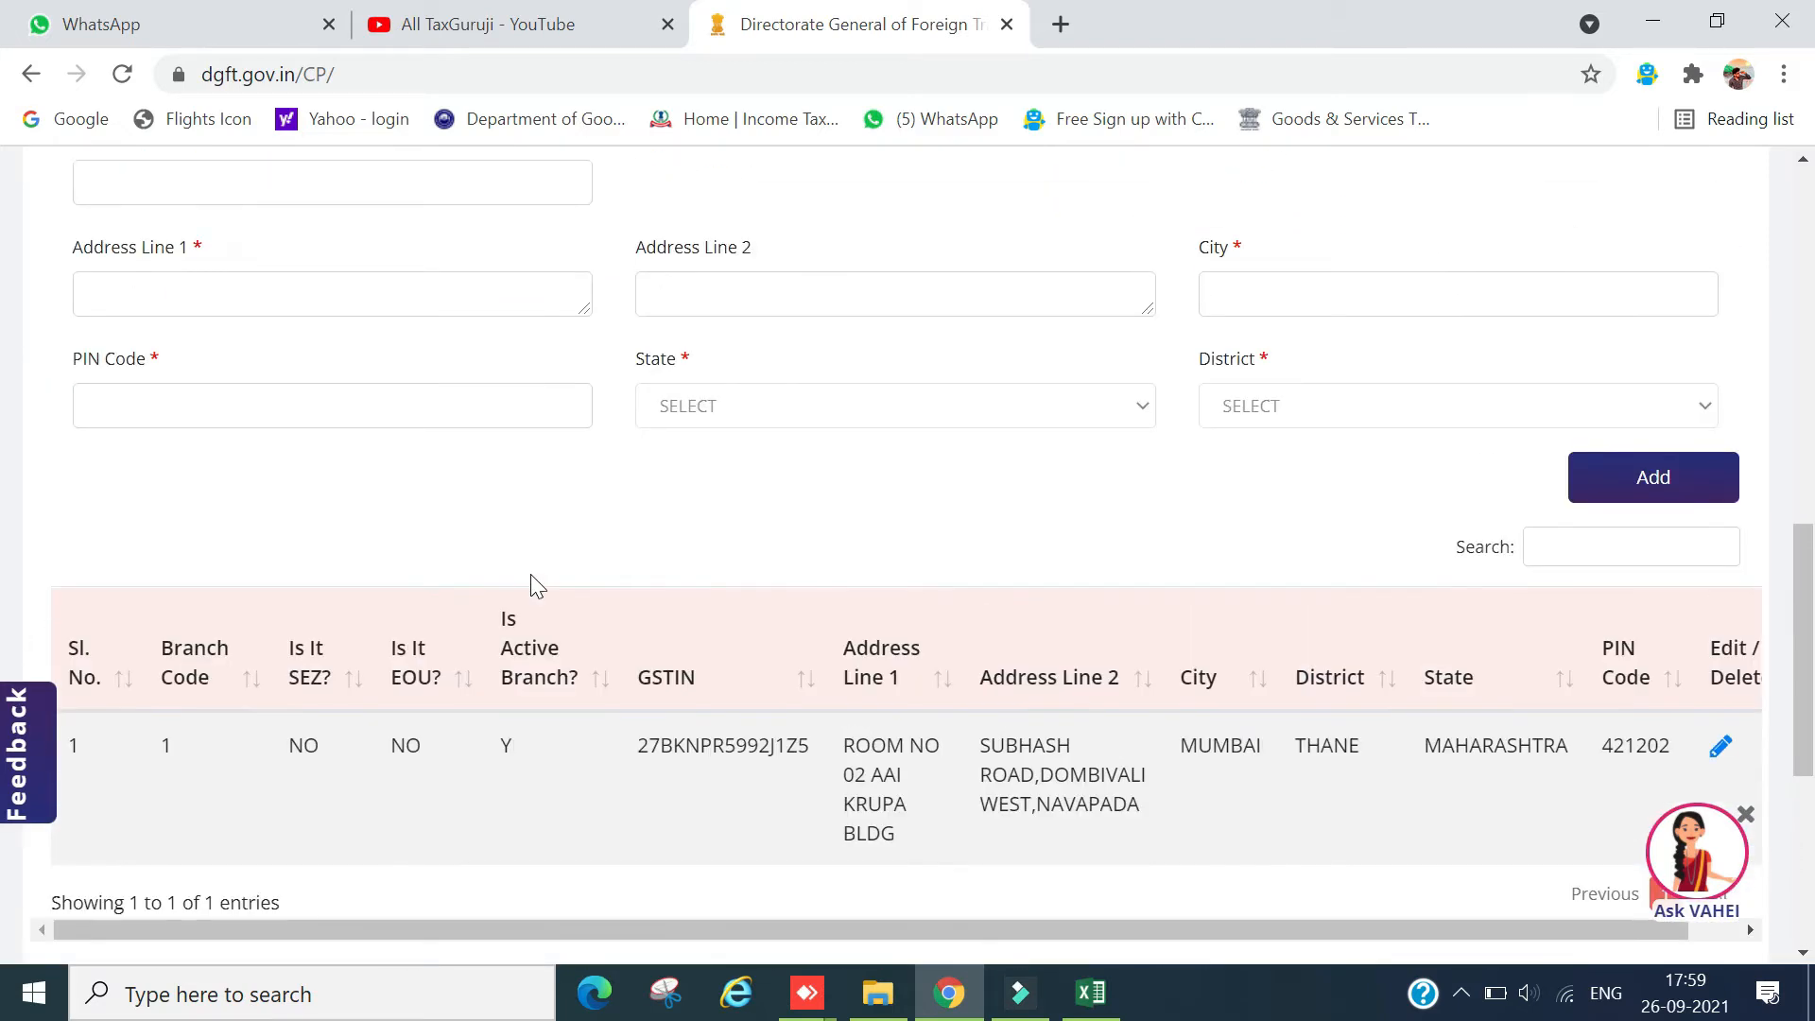
{"action": "scroll", "coordinate": [530, 575], "scroll_direction": "up", "scroll_amount": 2}
{"action": "scroll", "coordinate": [704, 454], "scroll_direction": "down", "scroll_amount": 1}
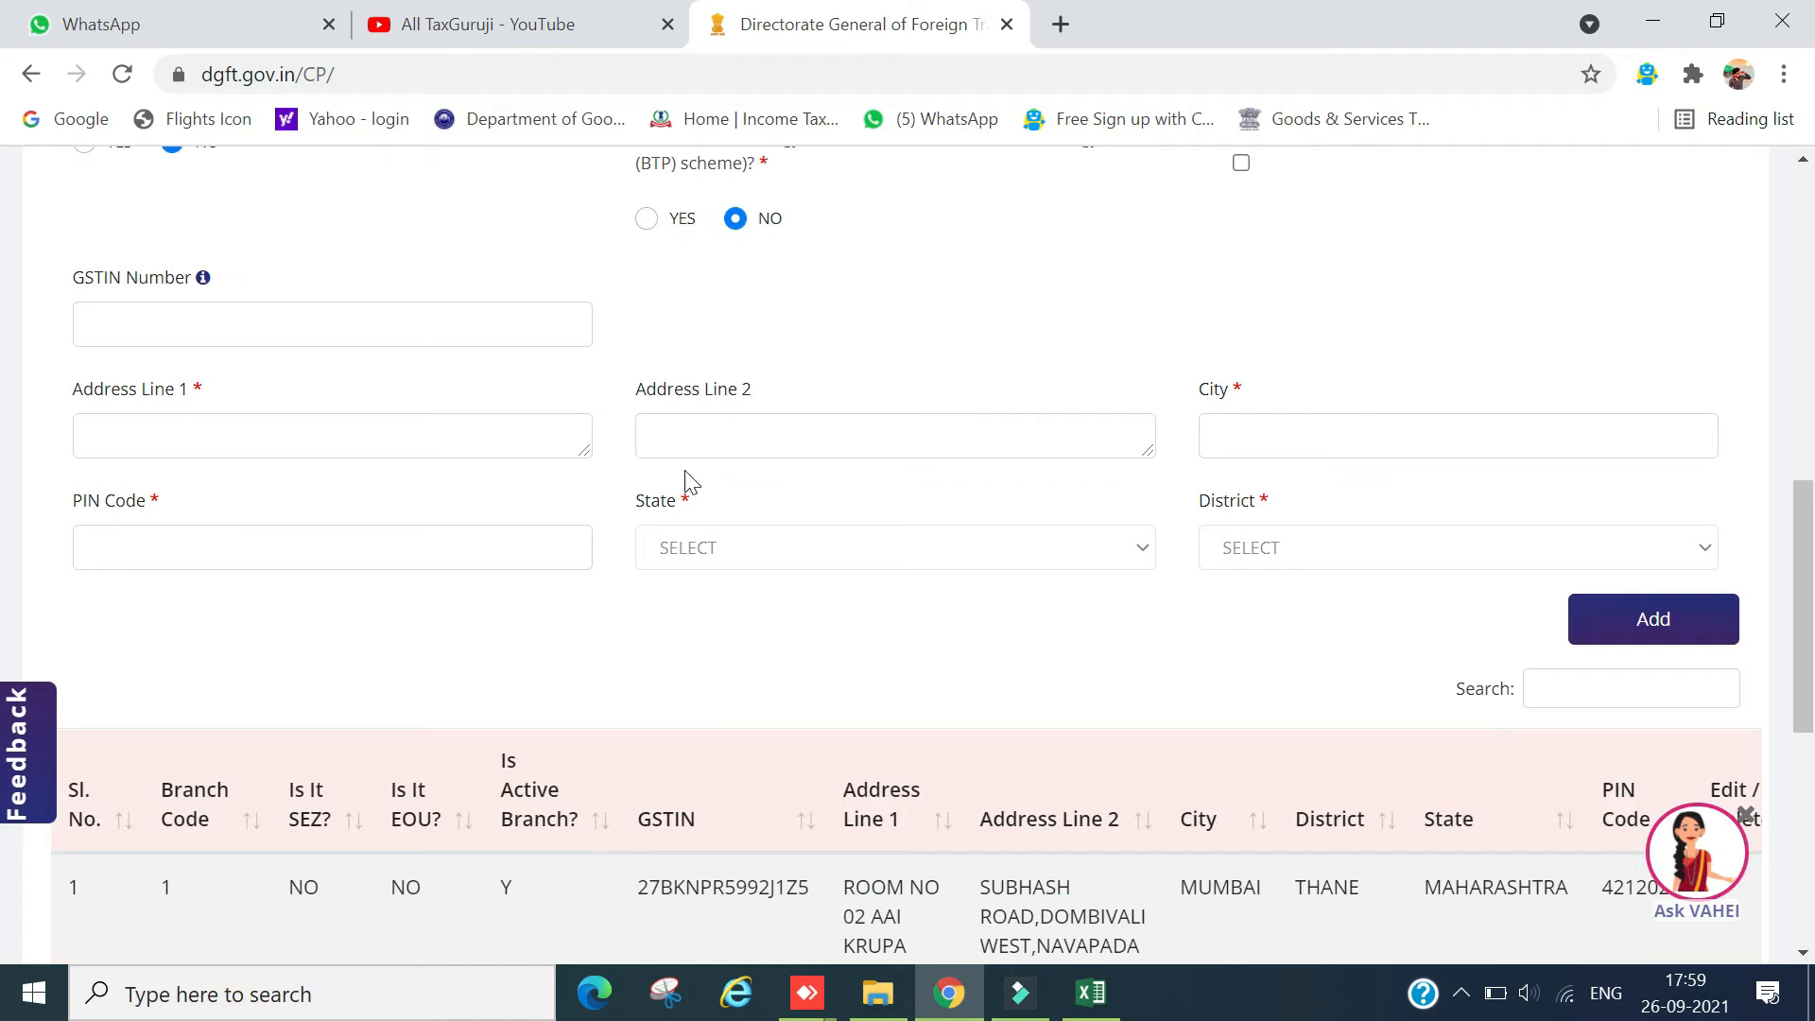
{"action": "scroll", "coordinate": [692, 476], "scroll_direction": "up", "scroll_amount": 4}
{"action": "scroll", "coordinate": [688, 483], "scroll_direction": "down", "scroll_amount": 3}
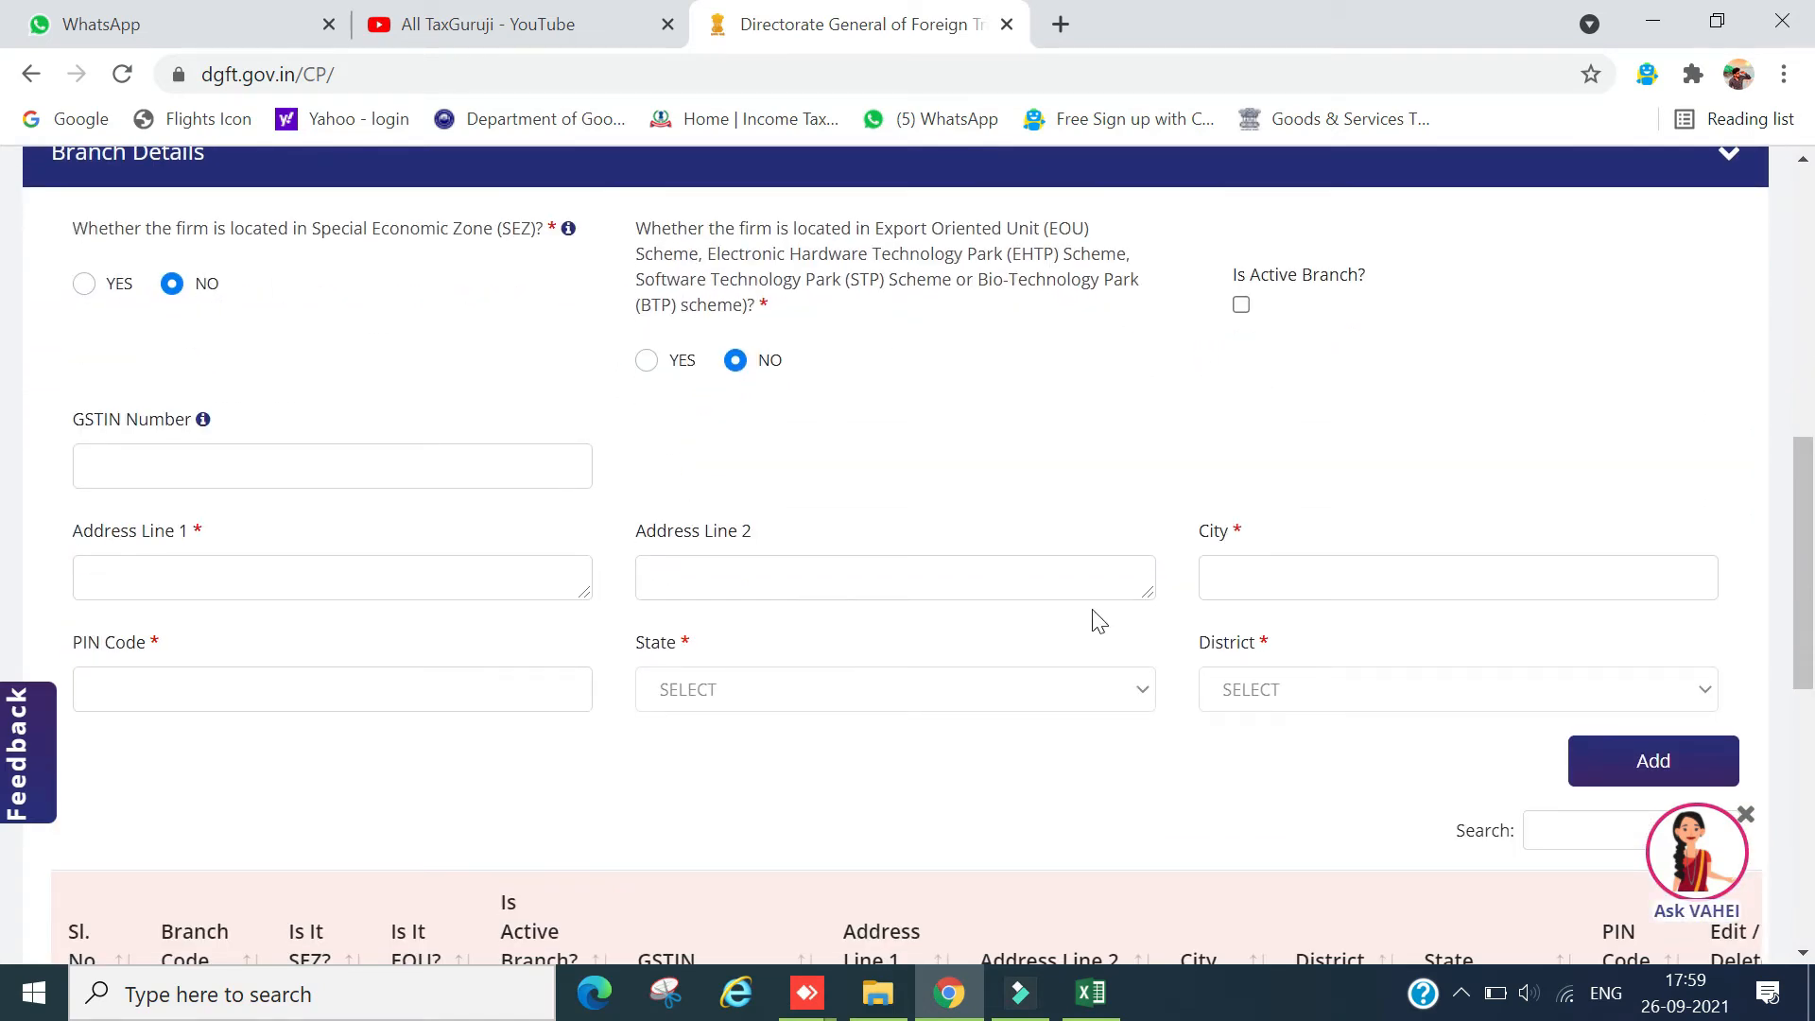
{"action": "scroll", "coordinate": [977, 587], "scroll_direction": "down", "scroll_amount": 3}
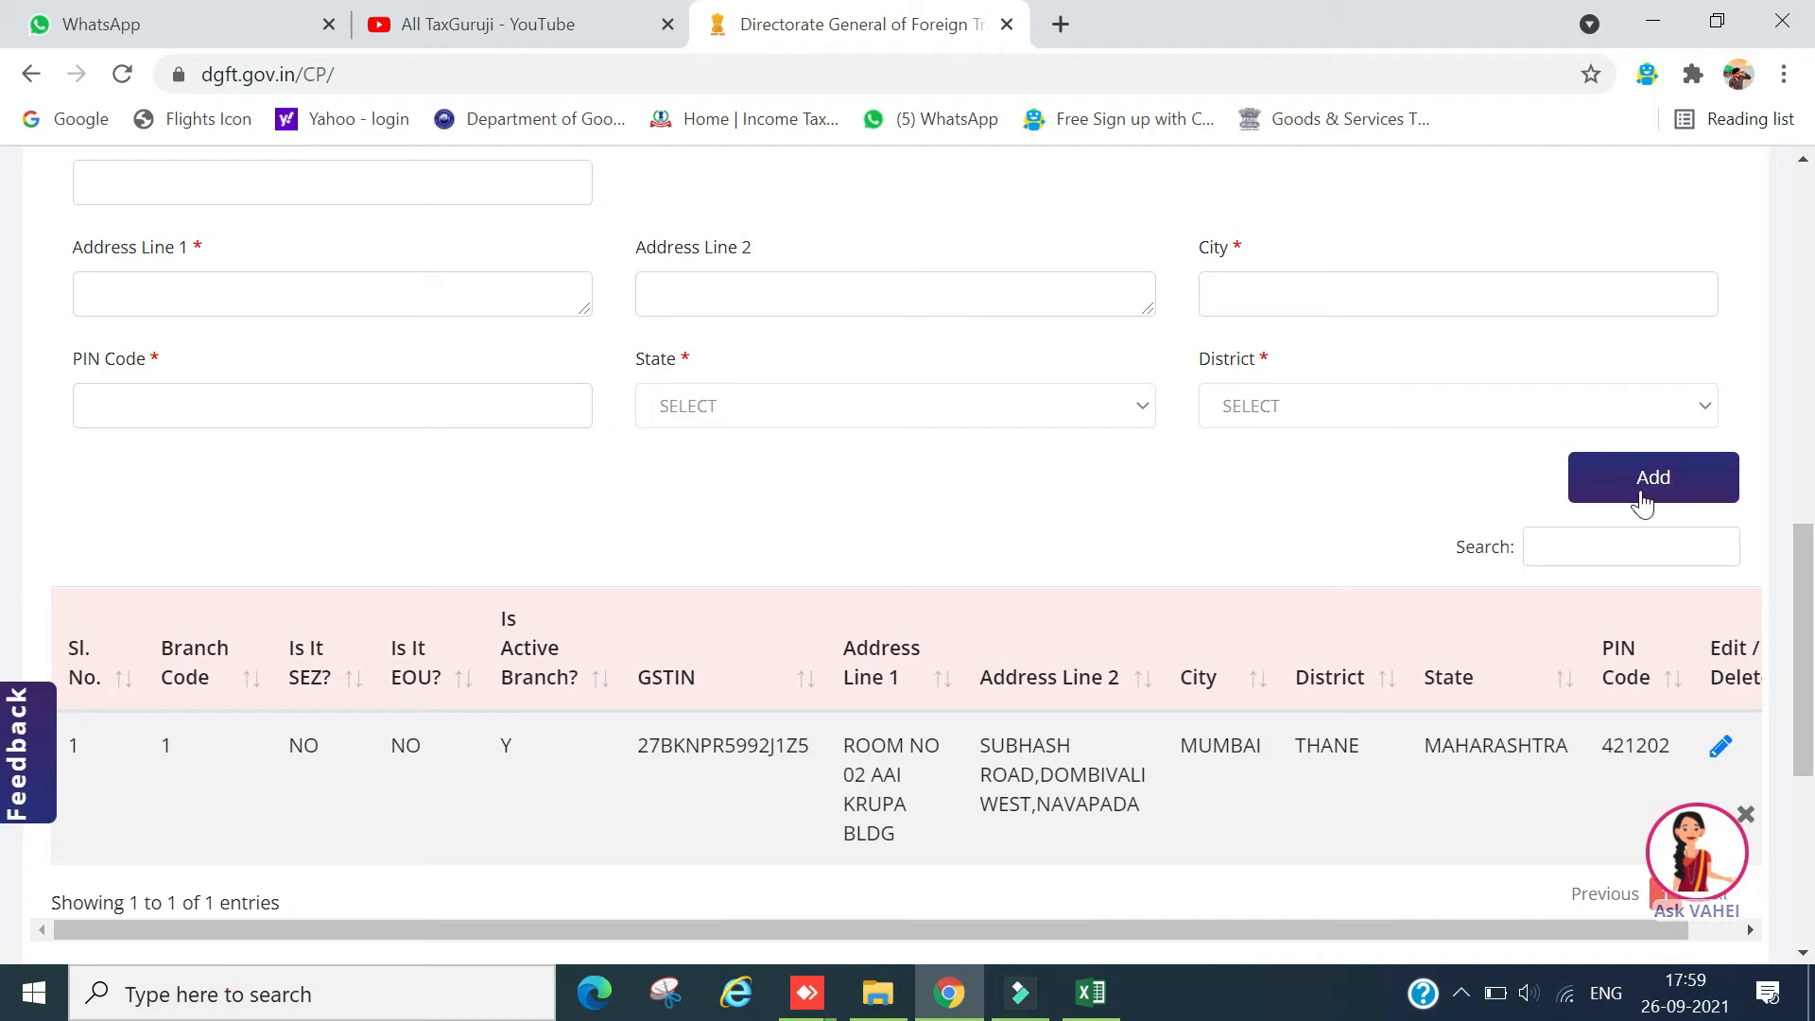
{"action": "scroll", "coordinate": [1267, 519], "scroll_direction": "down", "scroll_amount": 4}
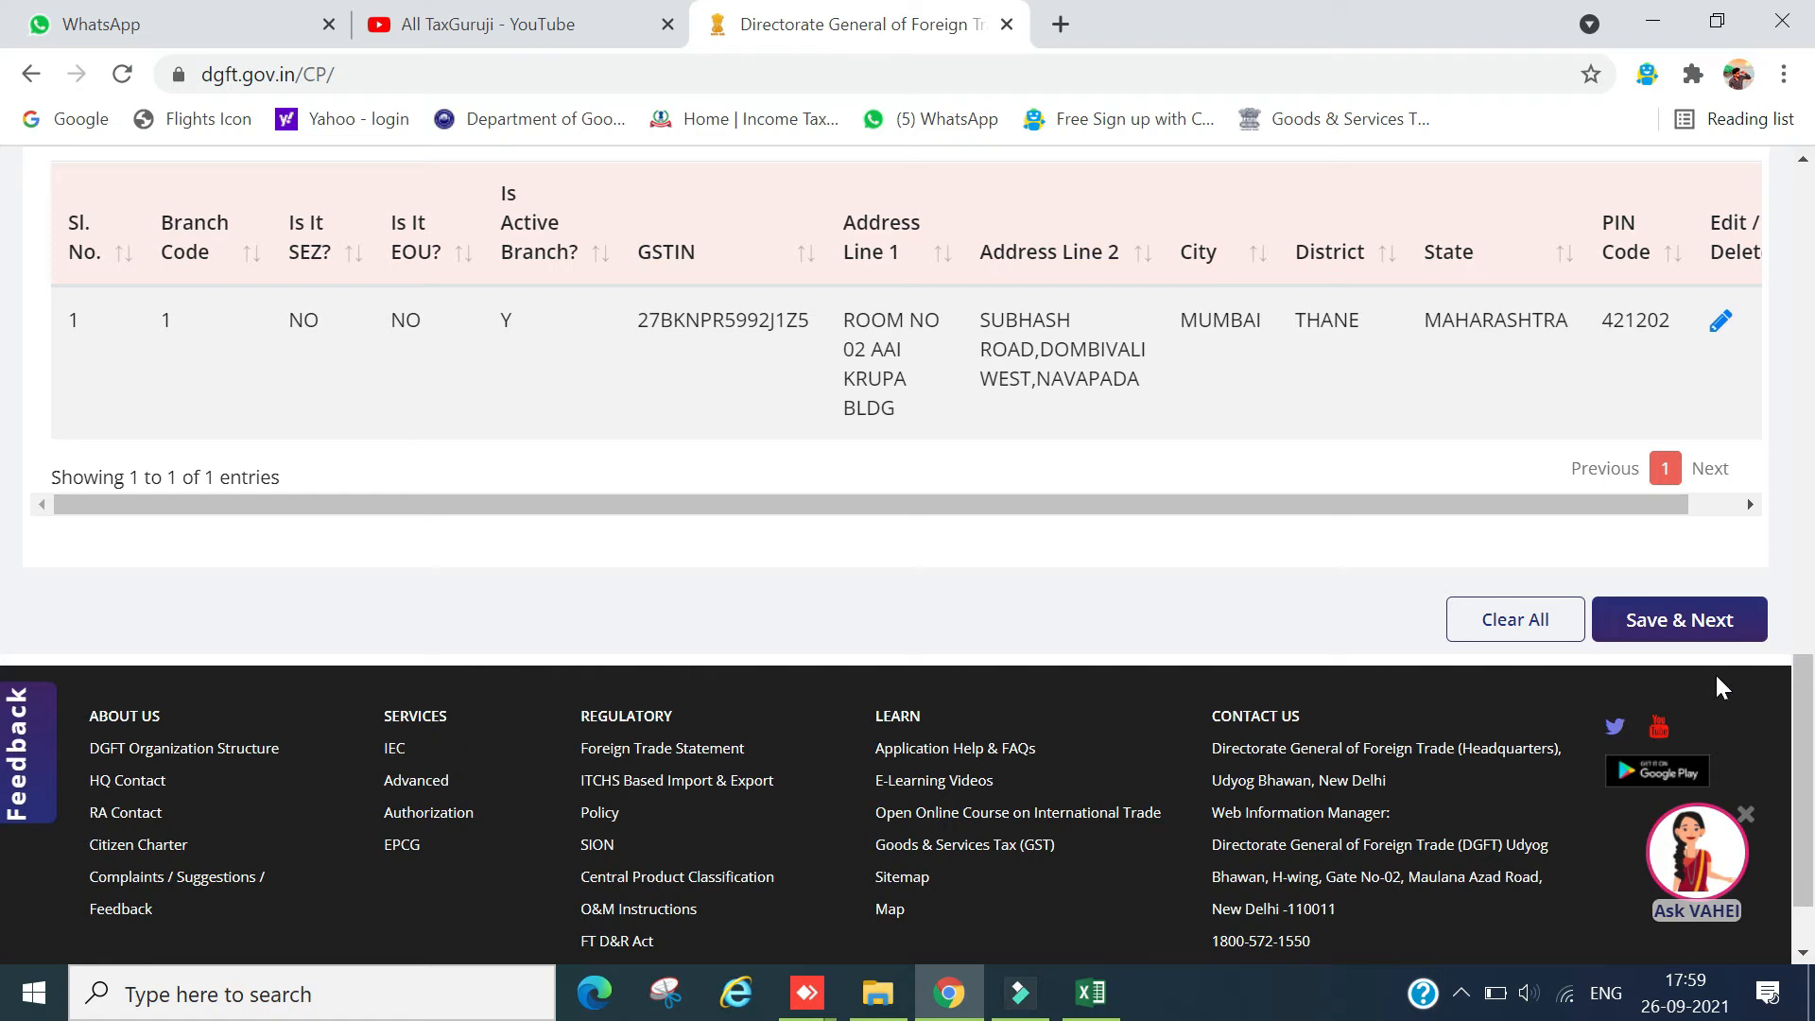
{"action": "left_click", "coordinate": [1709, 622]}
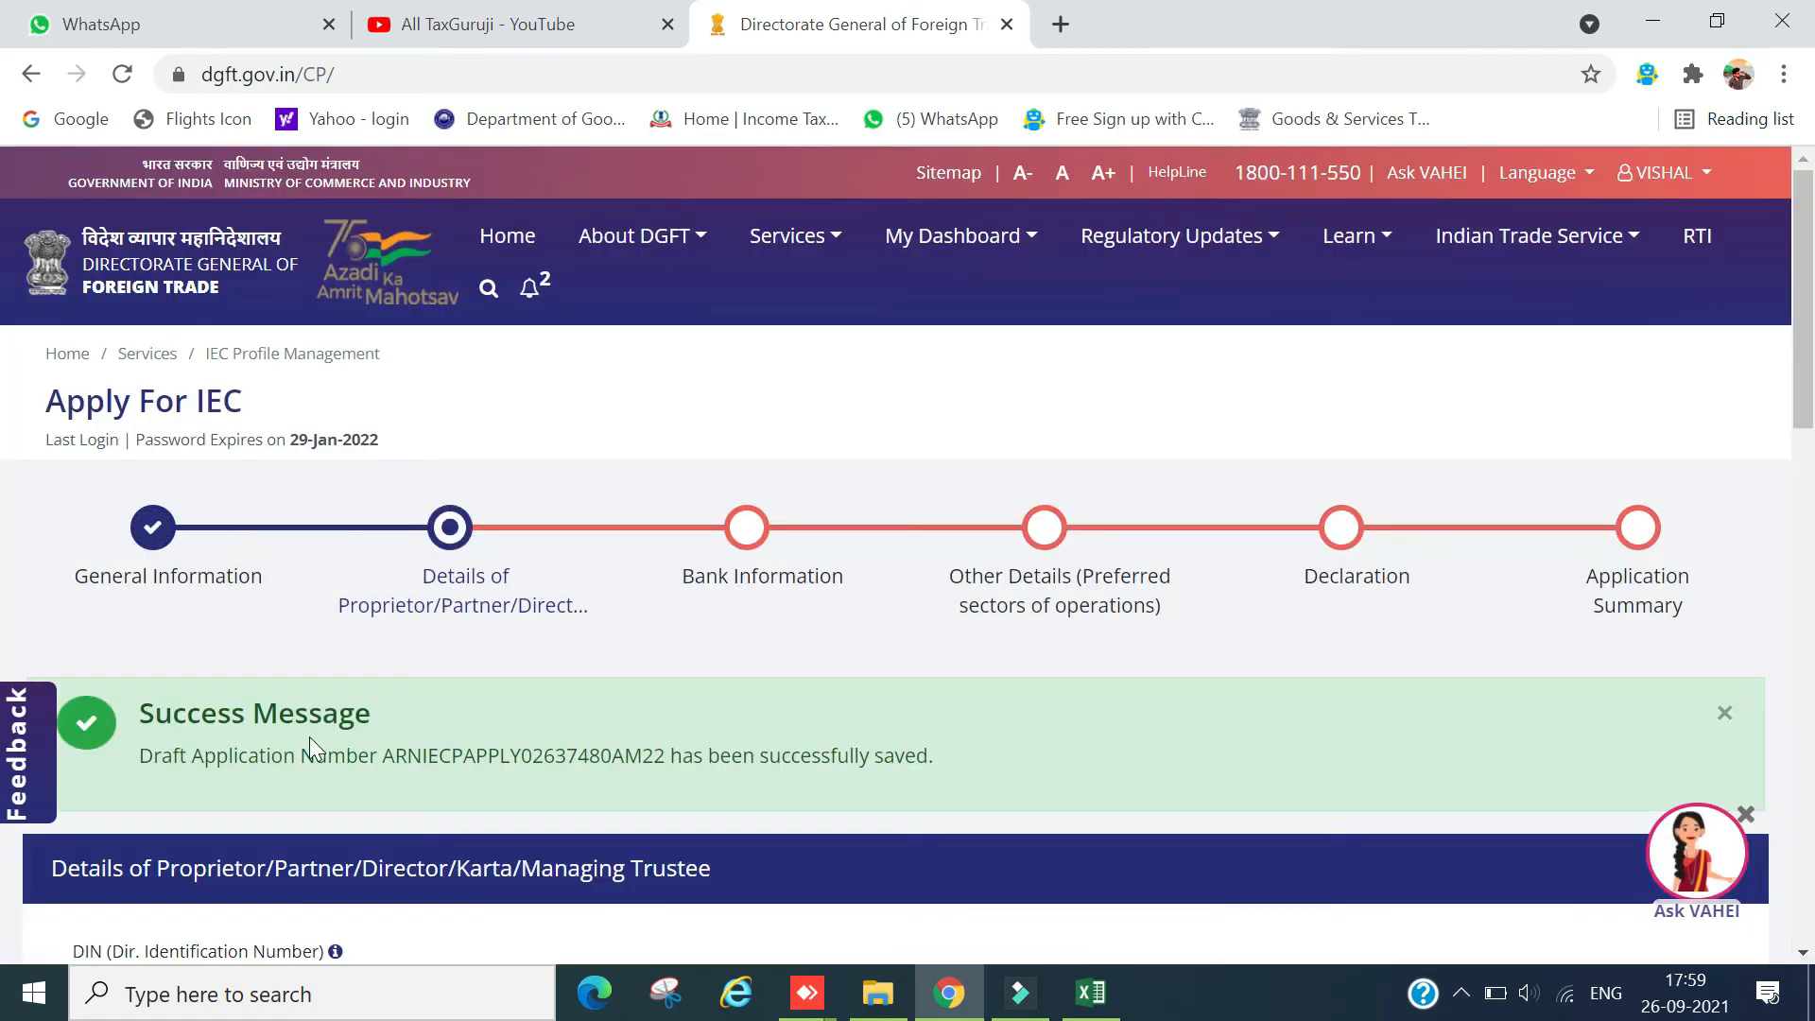
Check the proprietor's personal and address details, update the entry, and save this stage to proceed to Bank Information.
{"action": "scroll", "coordinate": [444, 667], "scroll_direction": "down", "scroll_amount": 3}
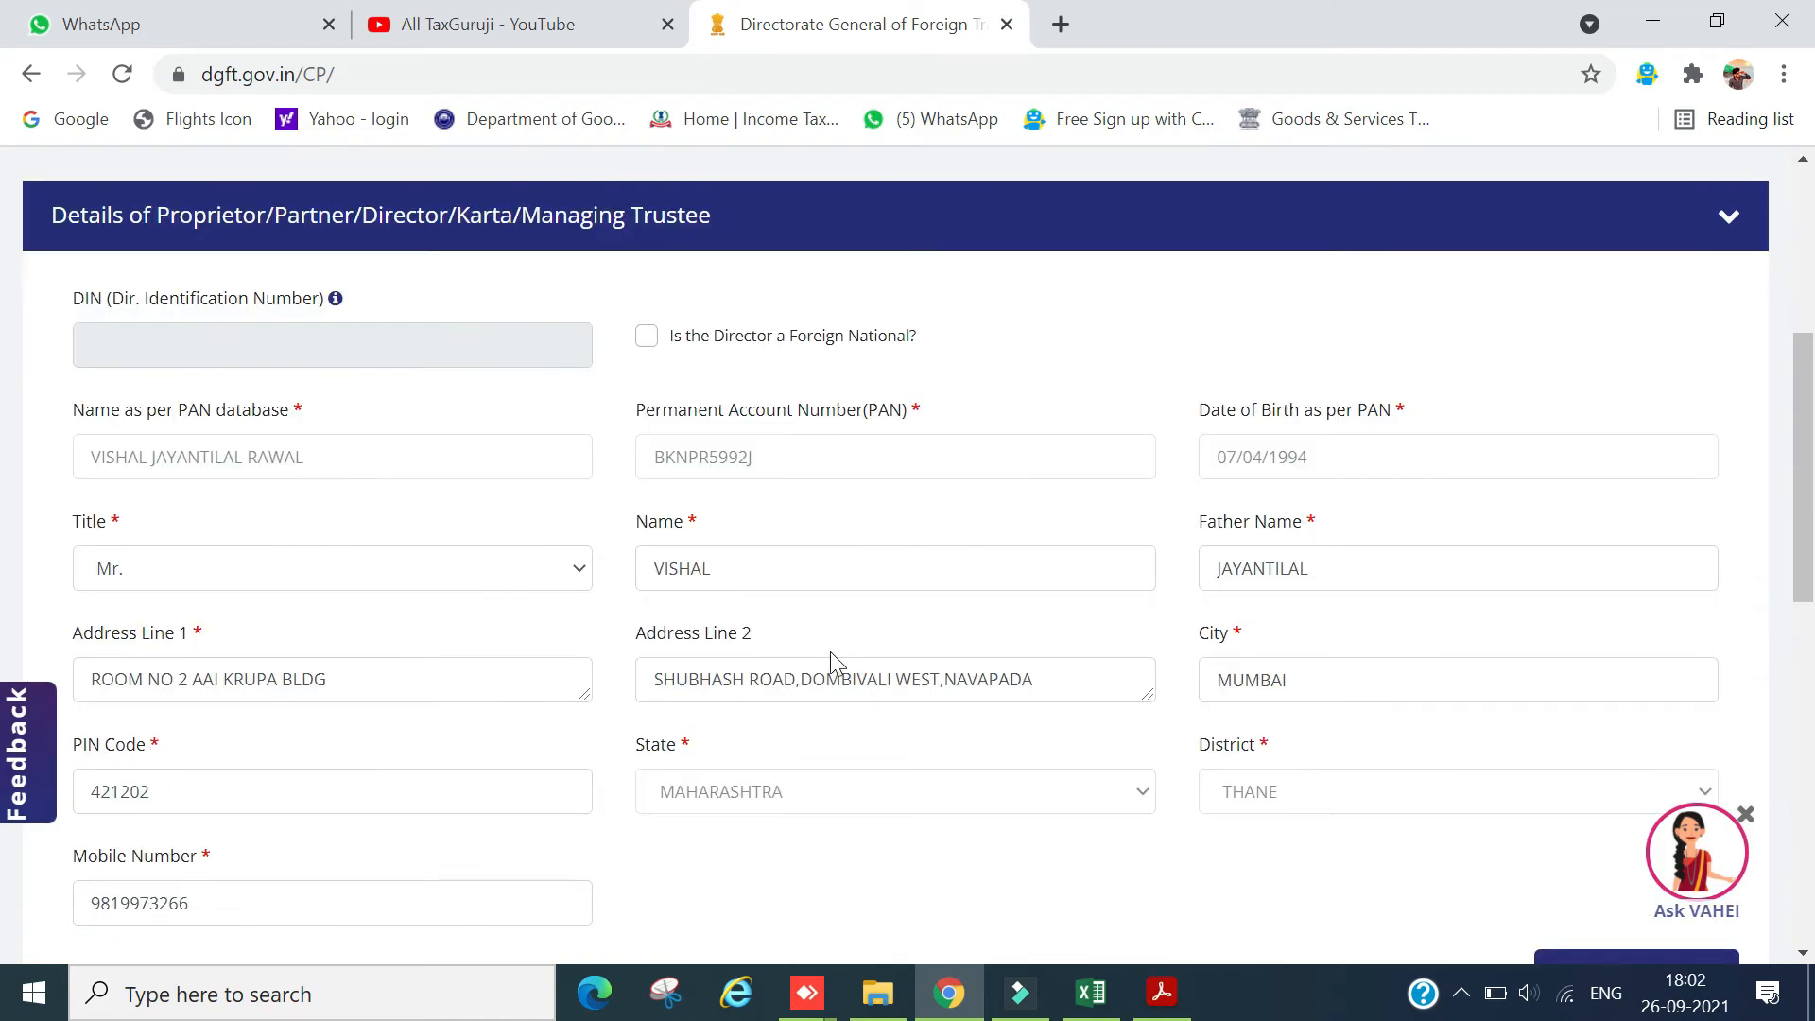
{"action": "scroll", "coordinate": [831, 653], "scroll_direction": "up", "scroll_amount": 3}
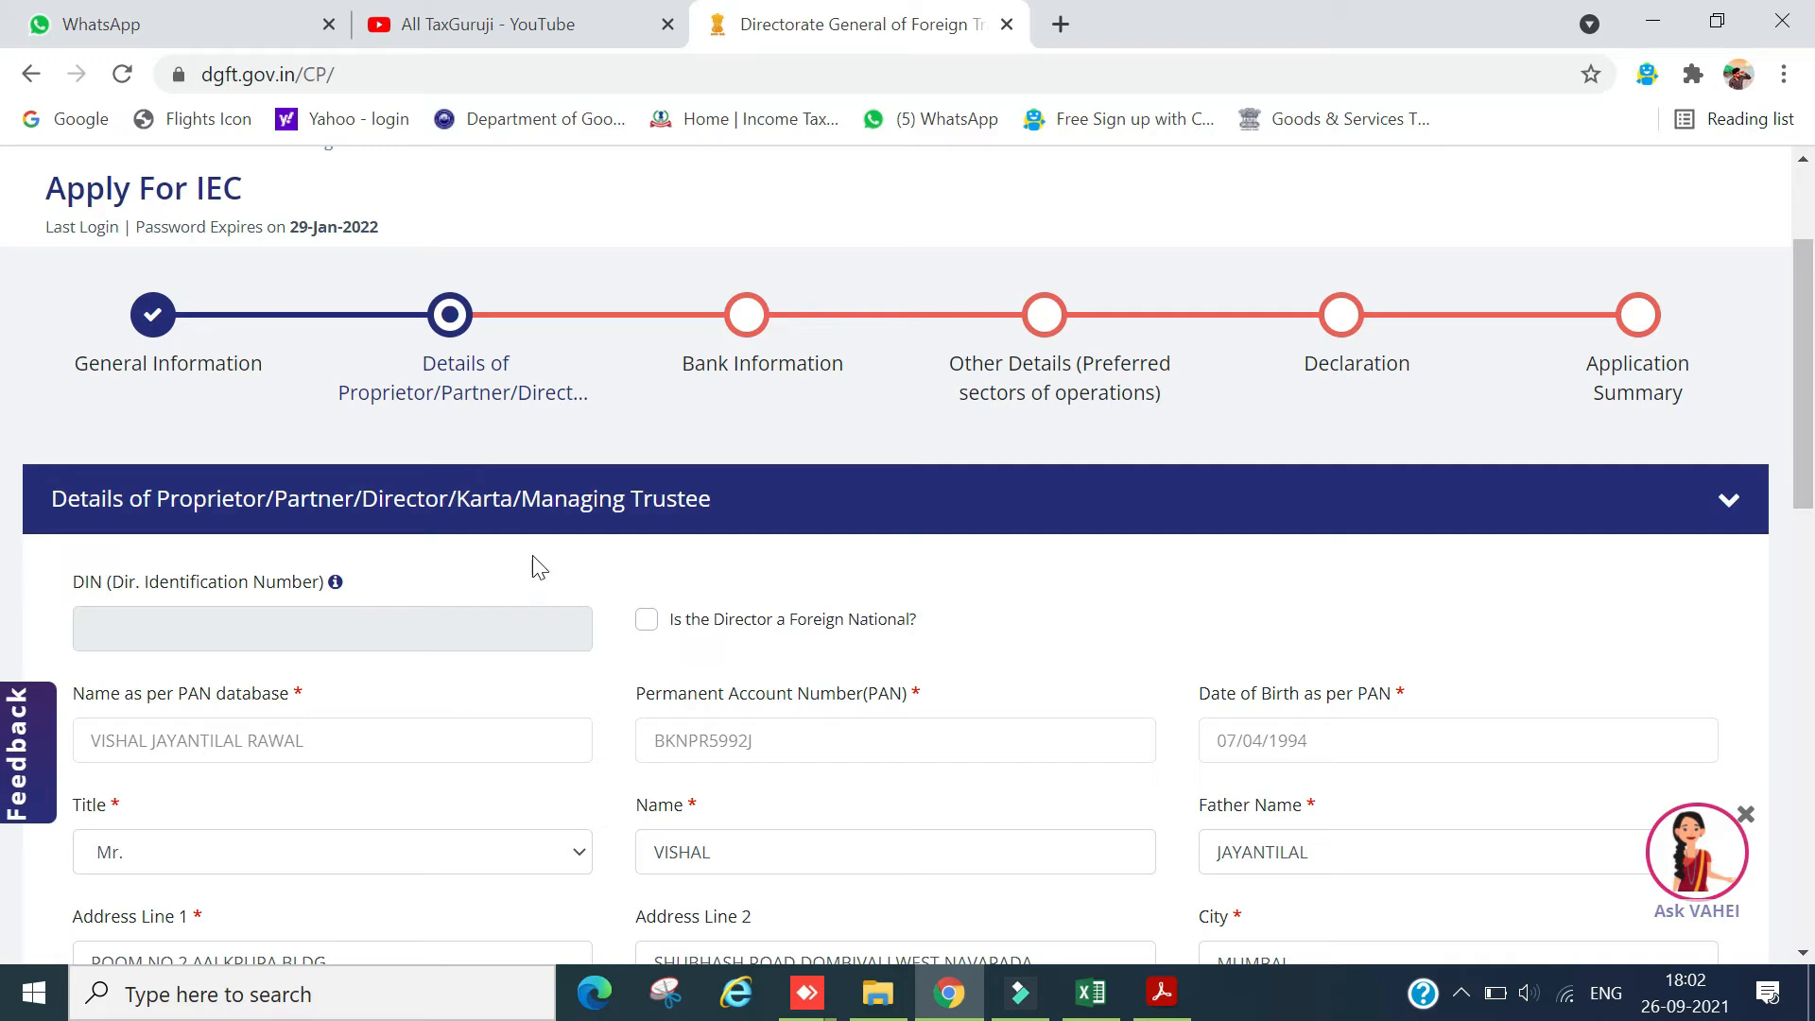
{"action": "scroll", "coordinate": [527, 585], "scroll_direction": "down", "scroll_amount": 3}
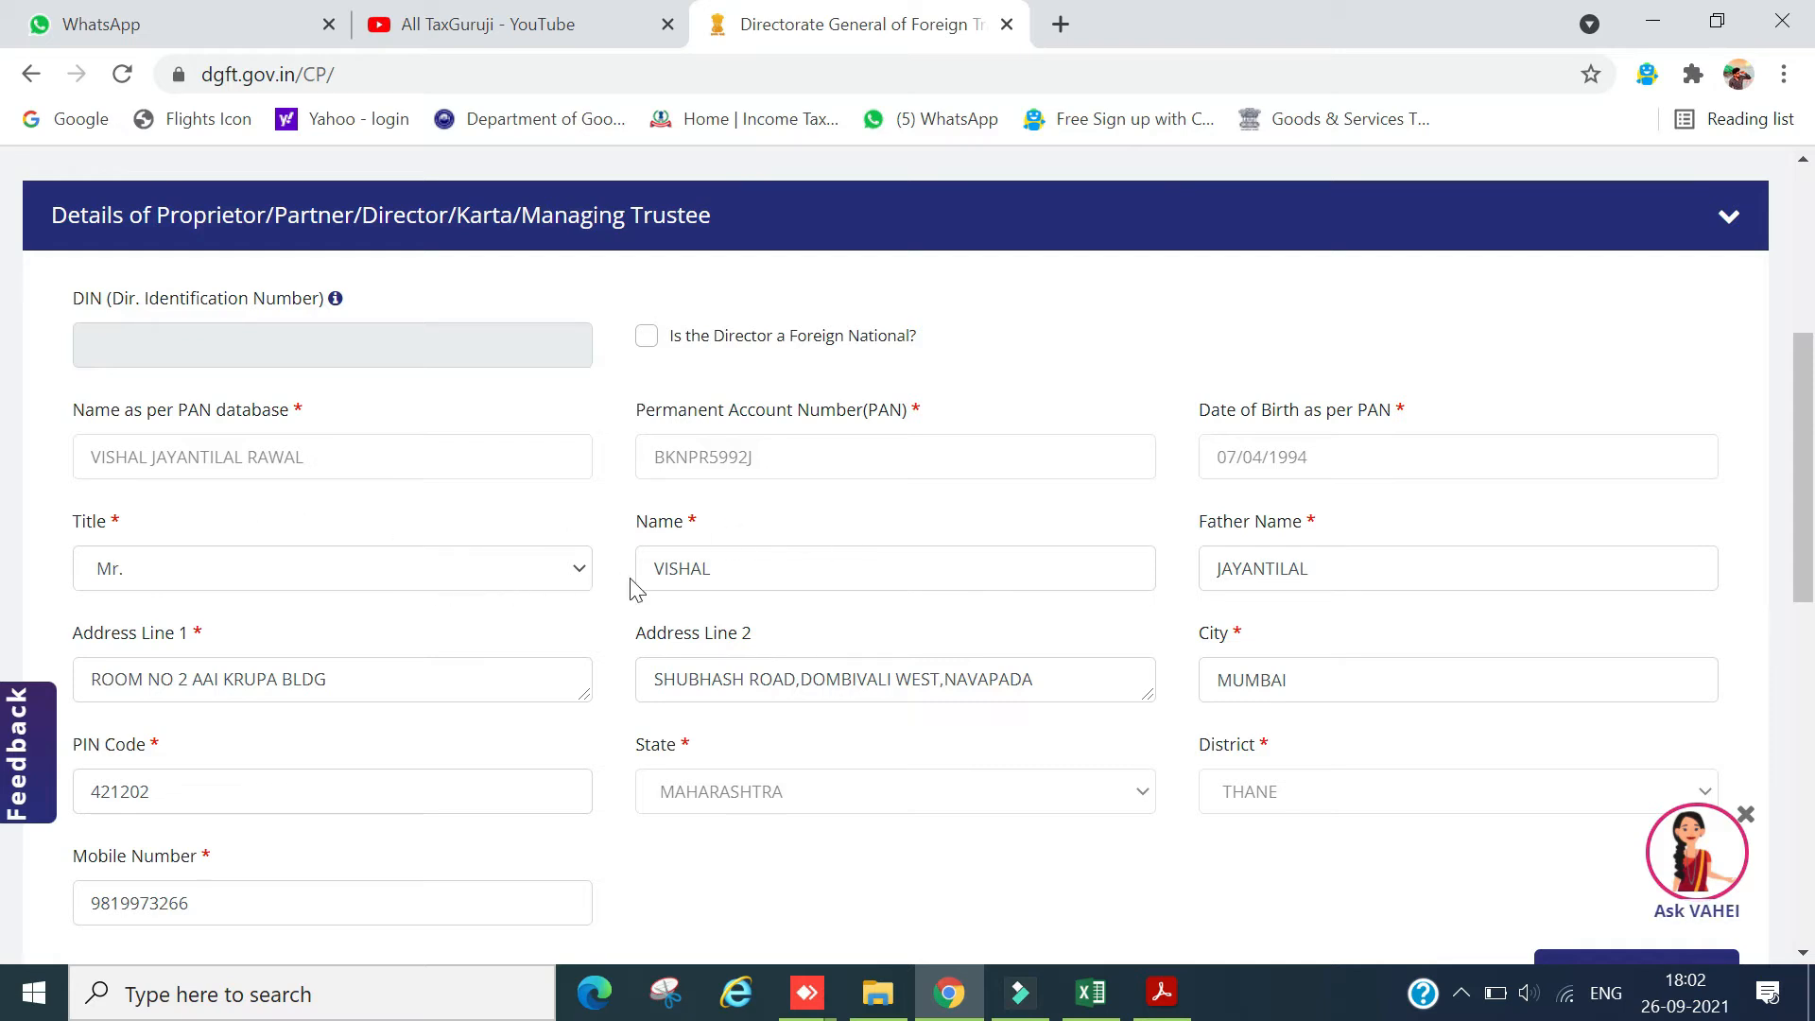
{"action": "scroll", "coordinate": [482, 609], "scroll_direction": "down", "scroll_amount": 2}
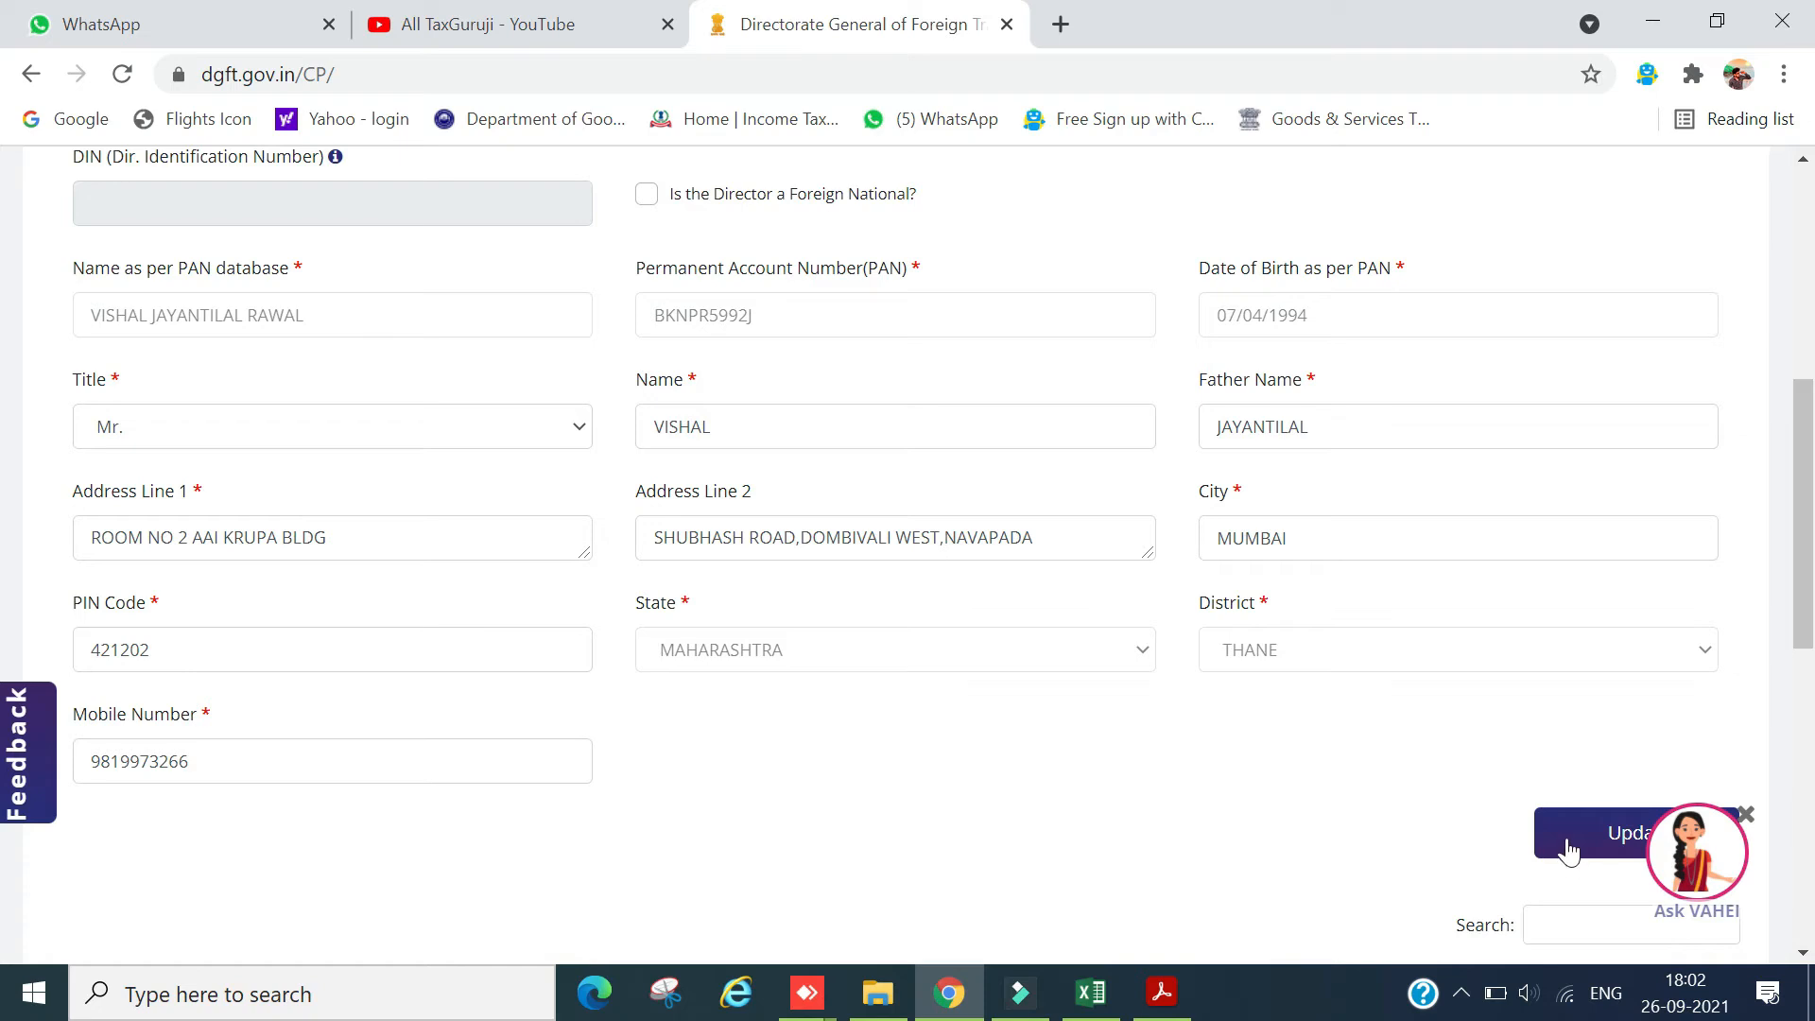
{"action": "left_click", "coordinate": [1597, 834]}
{"action": "scroll", "coordinate": [936, 667], "scroll_direction": "down", "scroll_amount": 6}
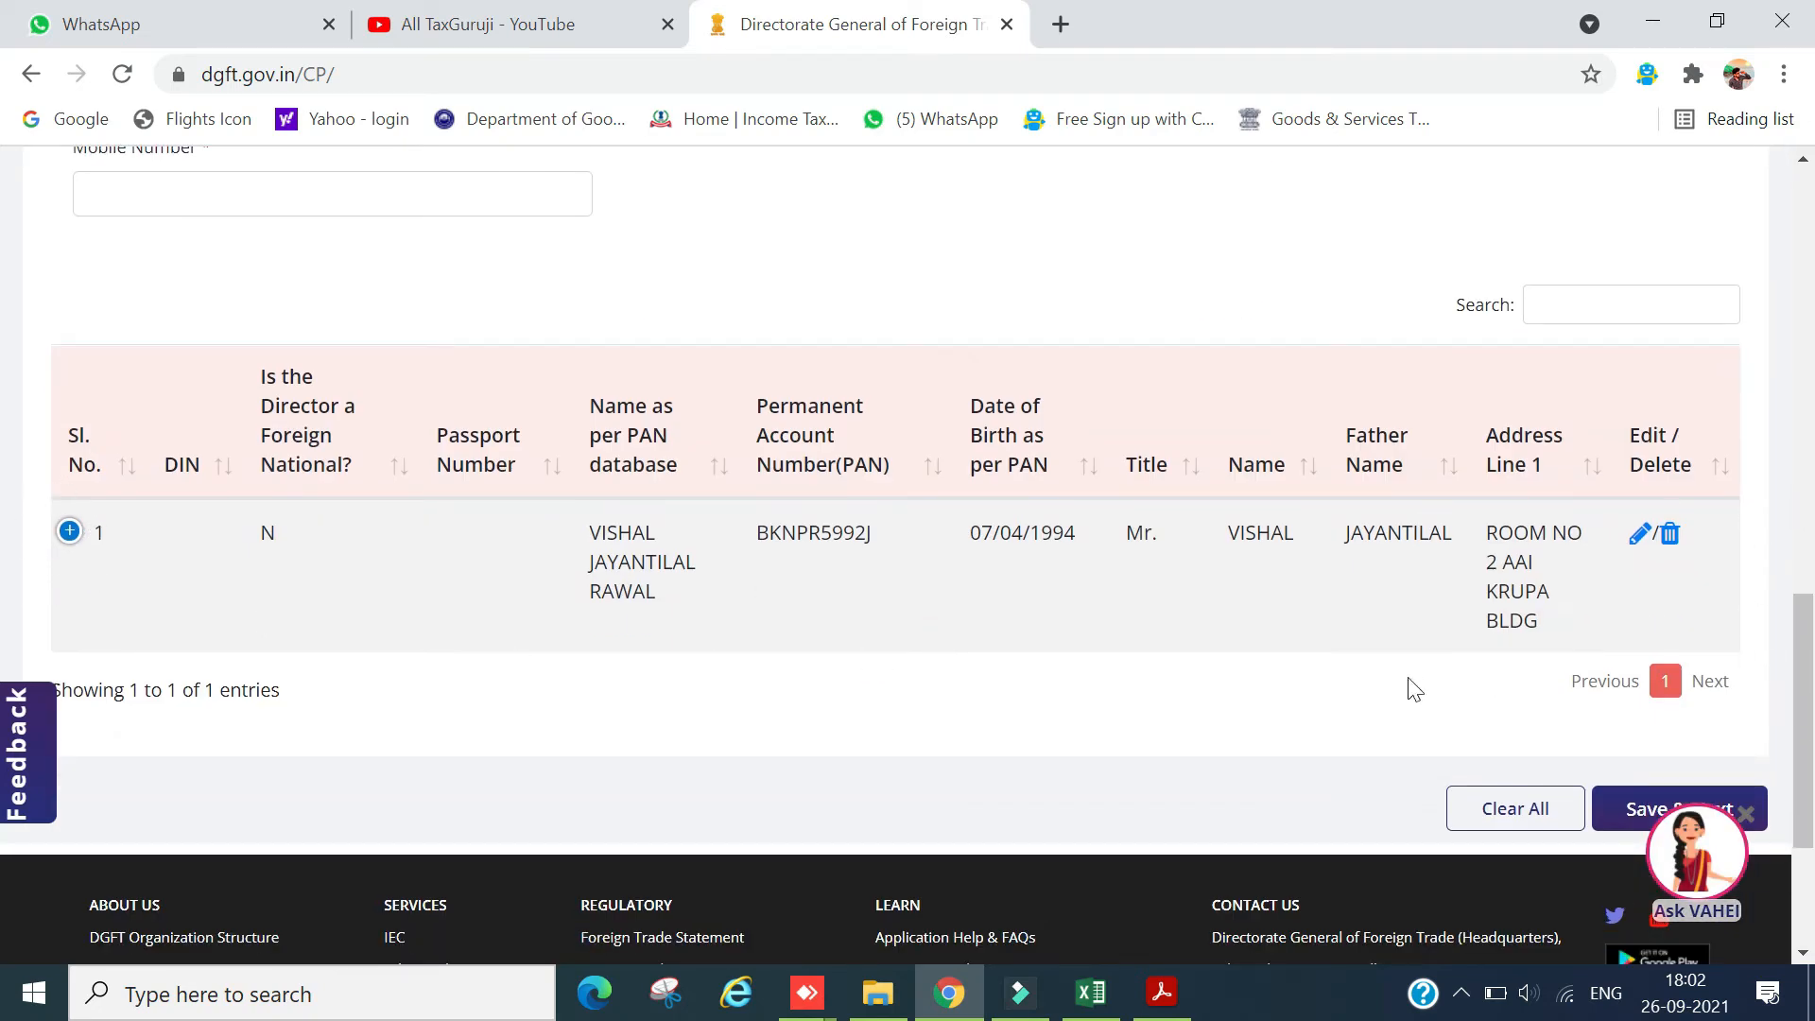
{"action": "left_click", "coordinate": [1645, 810]}
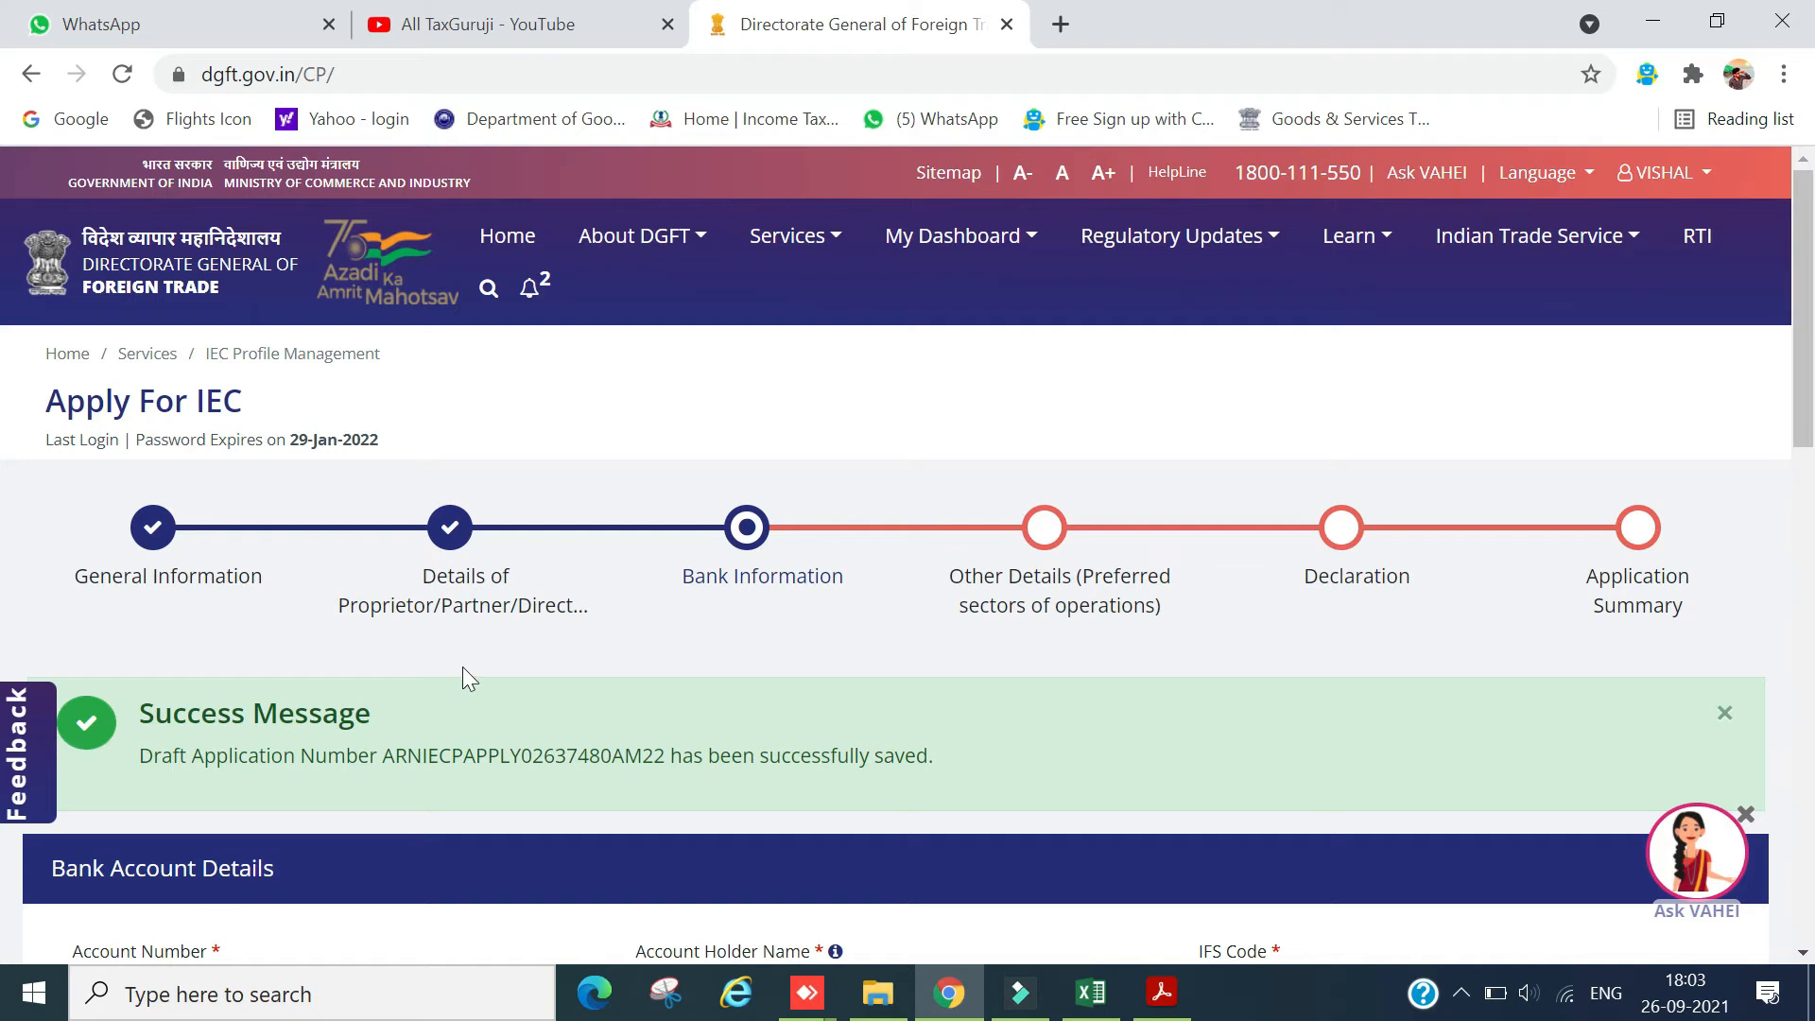
Add the firm's primary Bank of India account with CHQ.pdf as its proof, and save the Bank Information stage.
{"action": "scroll", "coordinate": [497, 633], "scroll_direction": "down", "scroll_amount": 3}
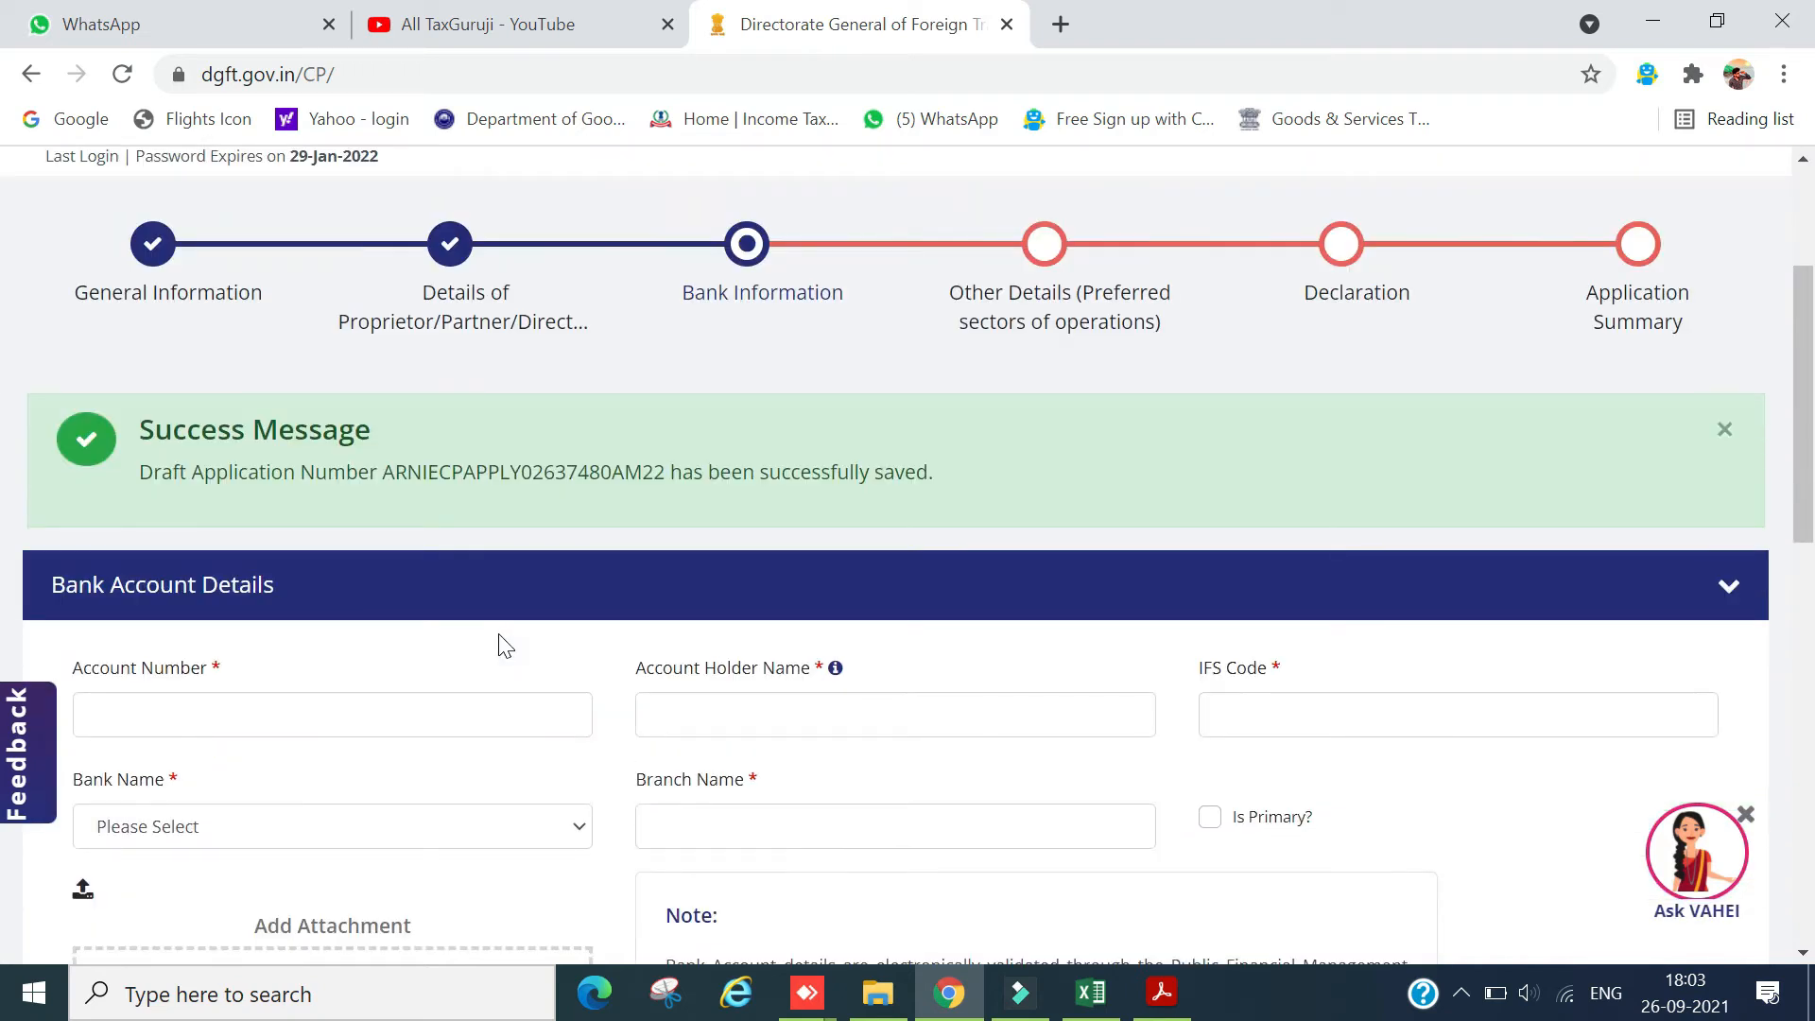
{"action": "scroll", "coordinate": [505, 646], "scroll_direction": "down", "scroll_amount": 3}
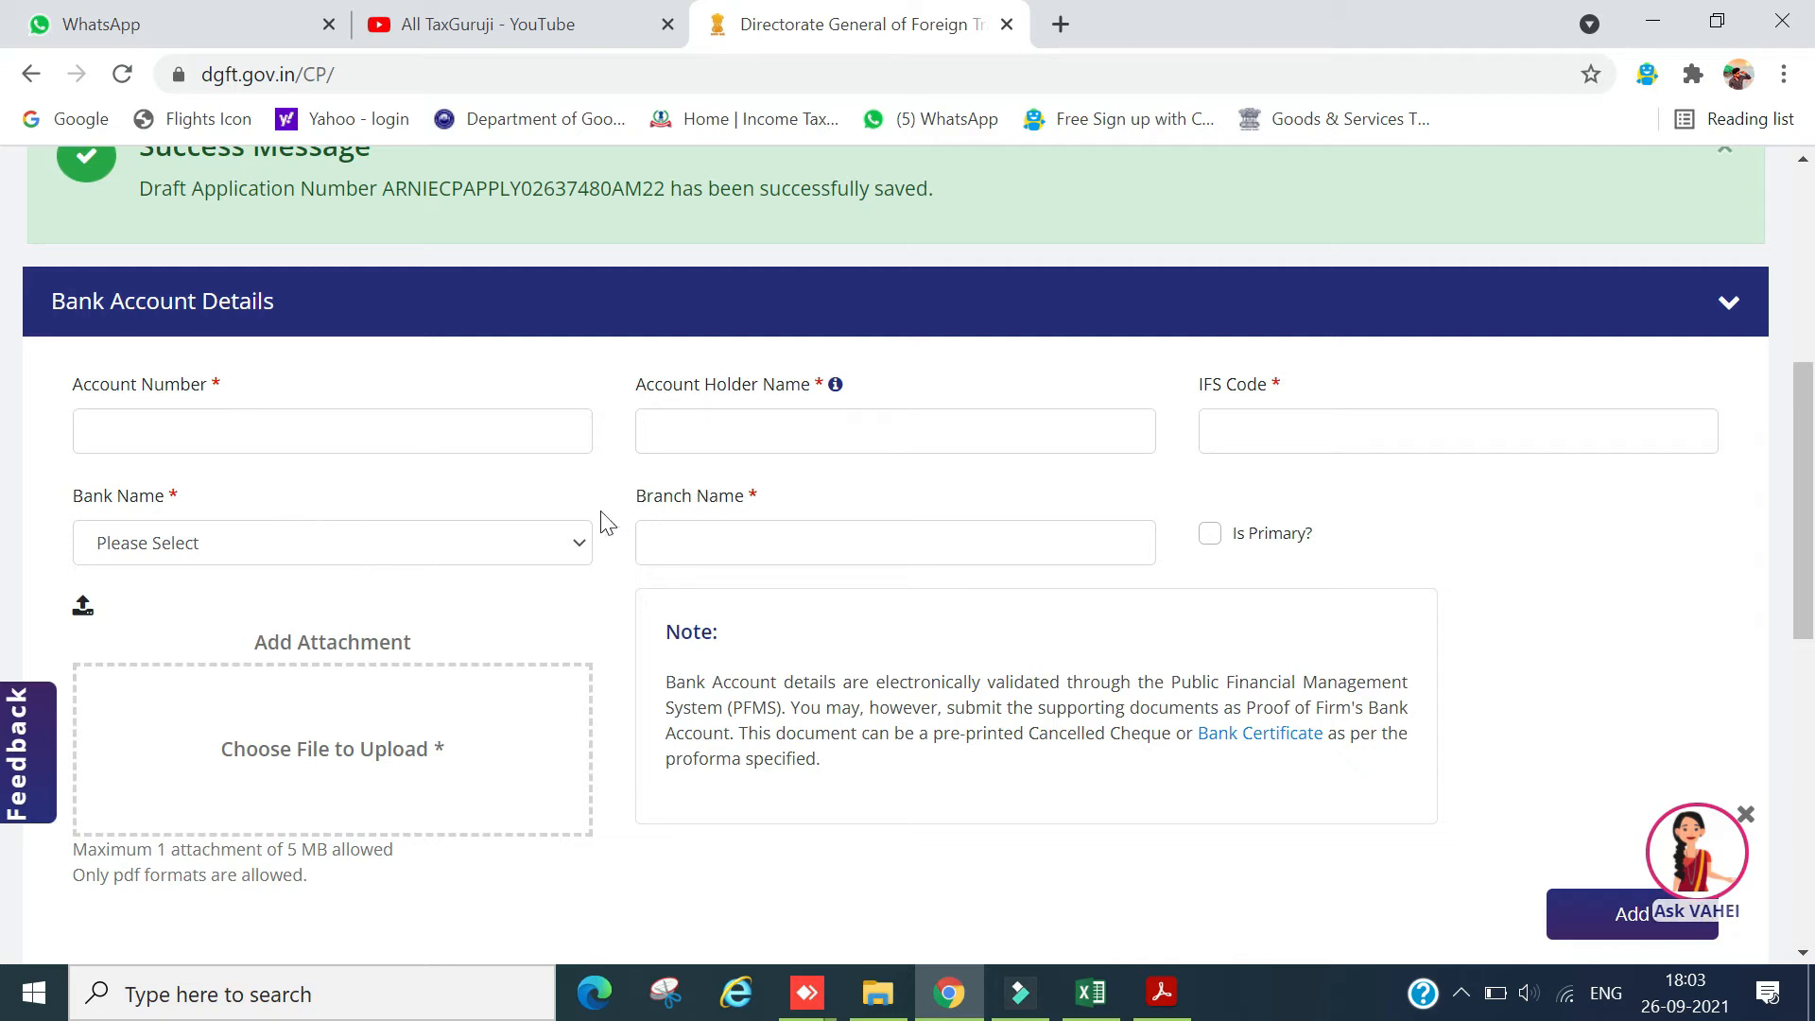
{"action": "scroll", "coordinate": [697, 624], "scroll_direction": "down", "scroll_amount": 2}
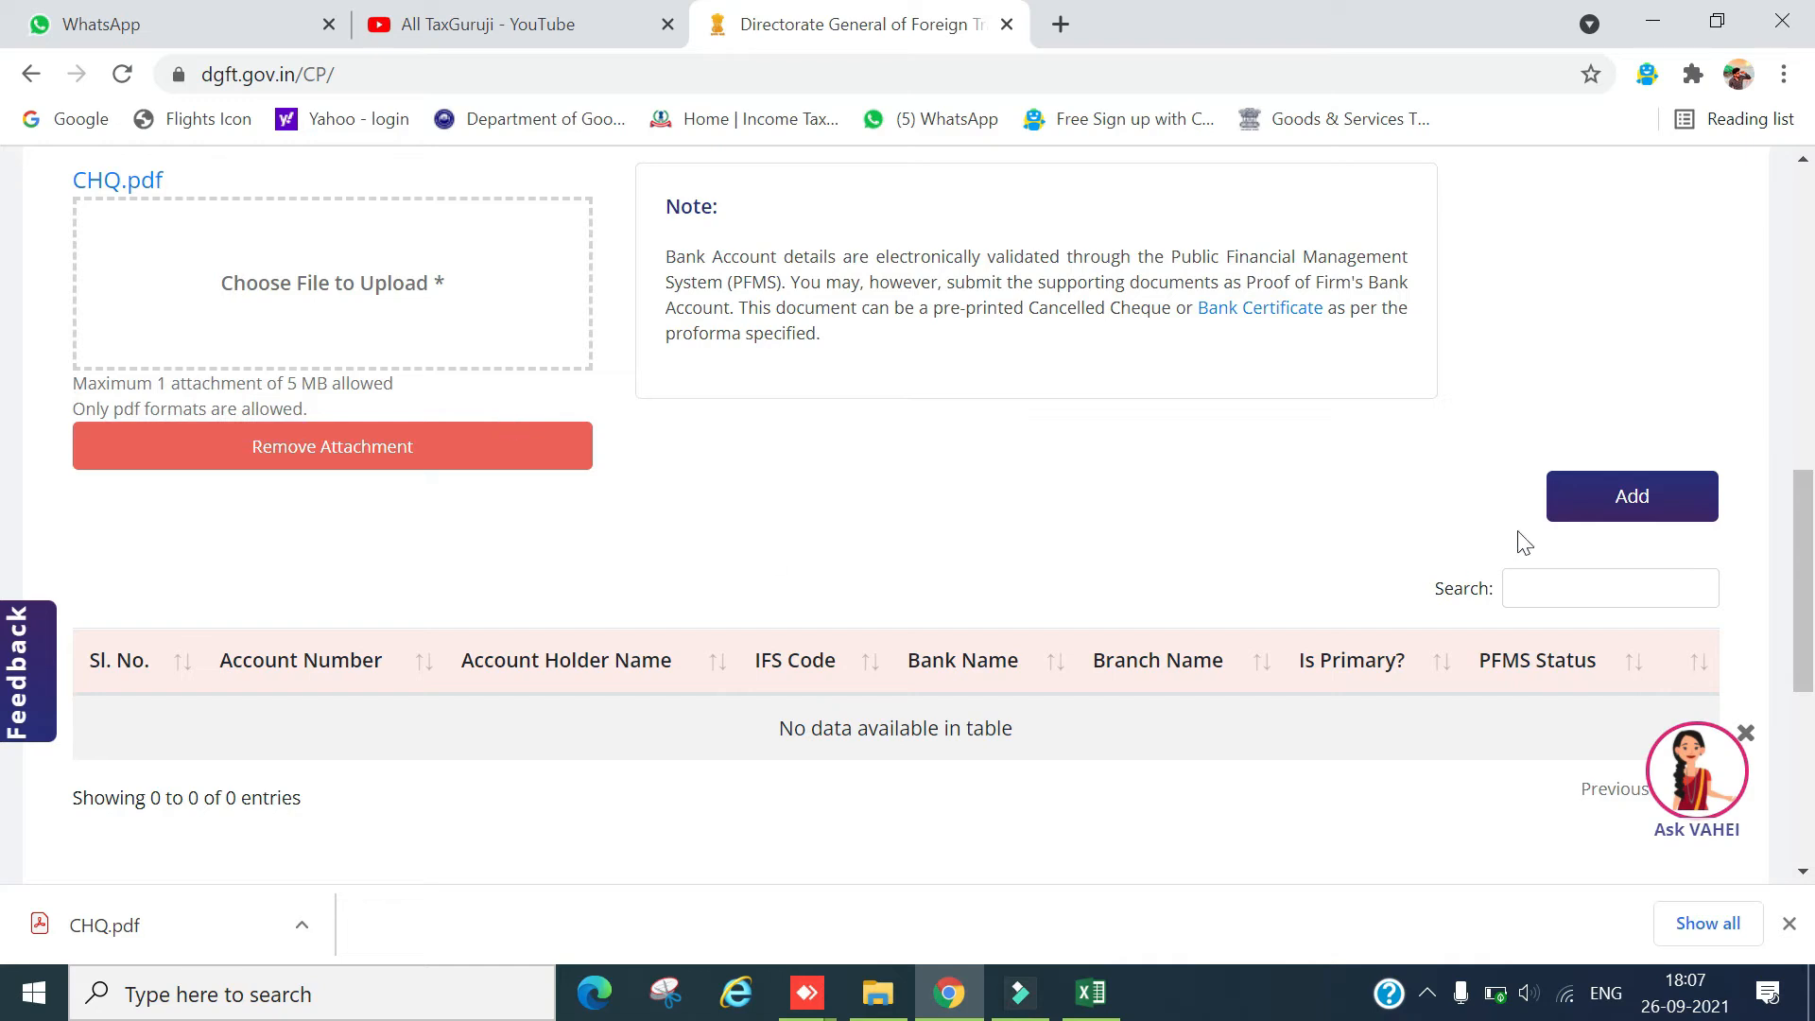
{"action": "left_click", "coordinate": [1617, 507]}
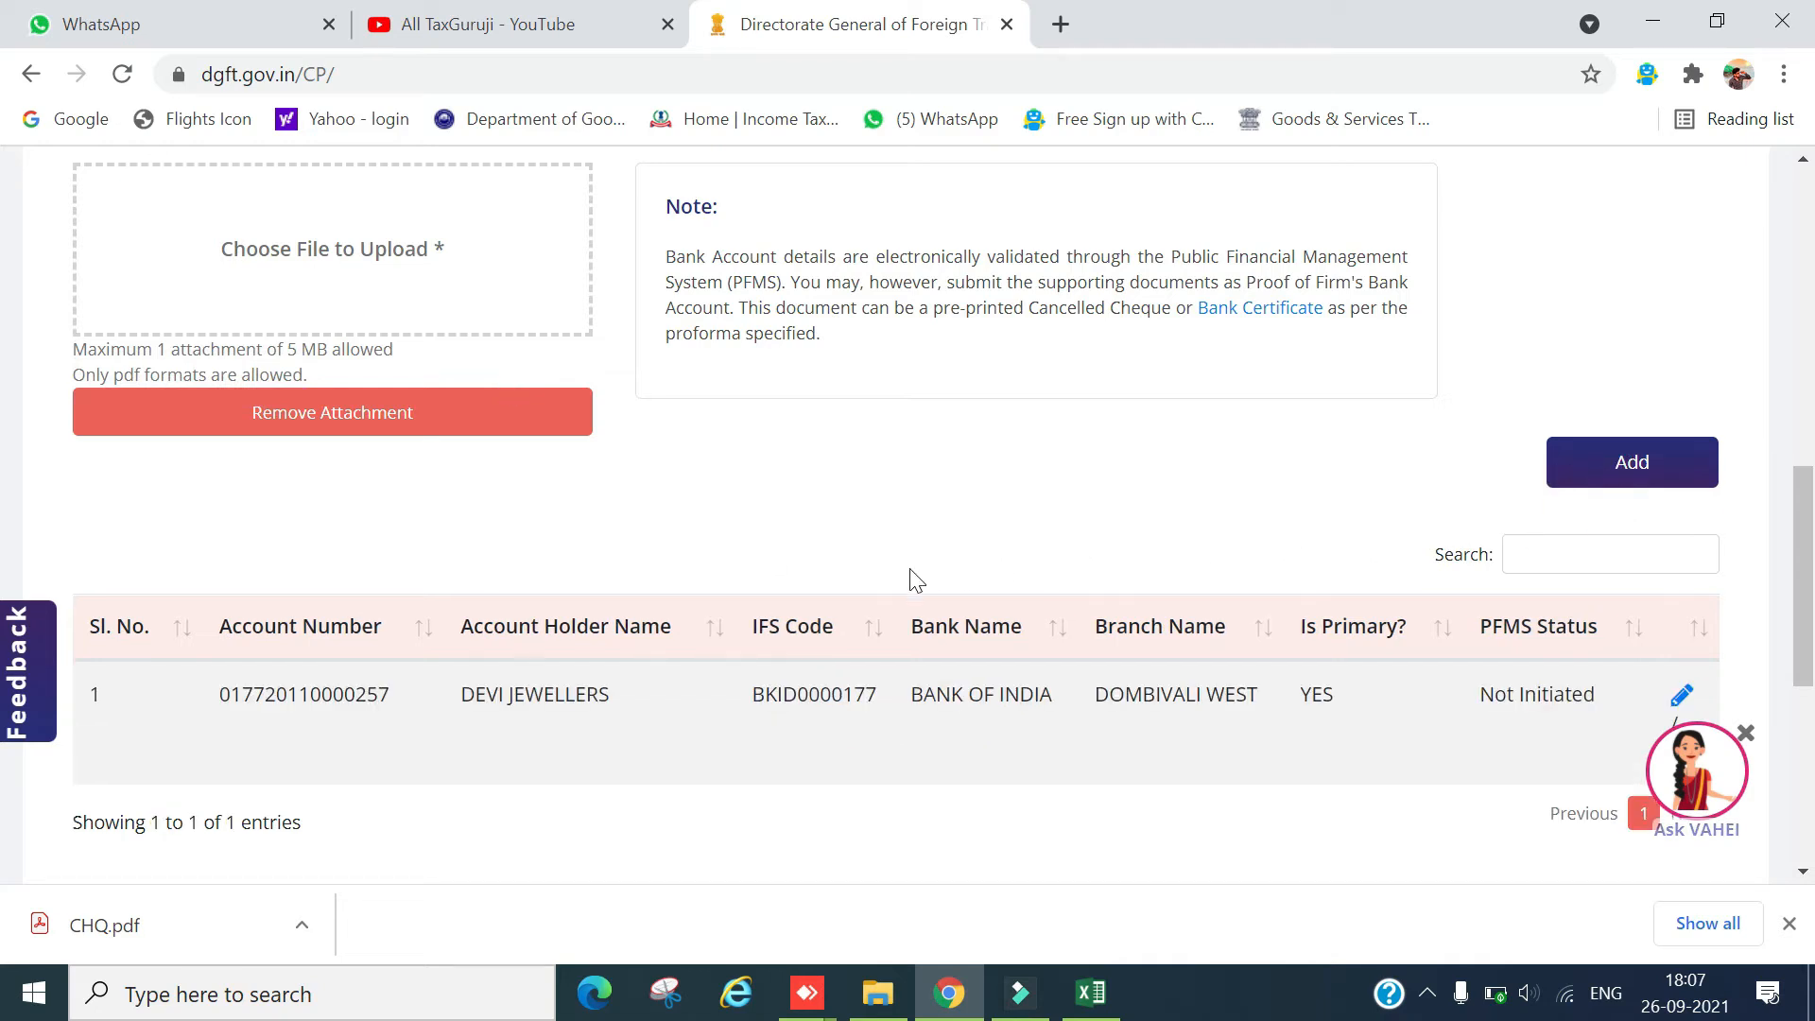
{"action": "scroll", "coordinate": [539, 712], "scroll_direction": "down", "scroll_amount": 4}
{"action": "scroll", "coordinate": [851, 495], "scroll_direction": "up", "scroll_amount": 1}
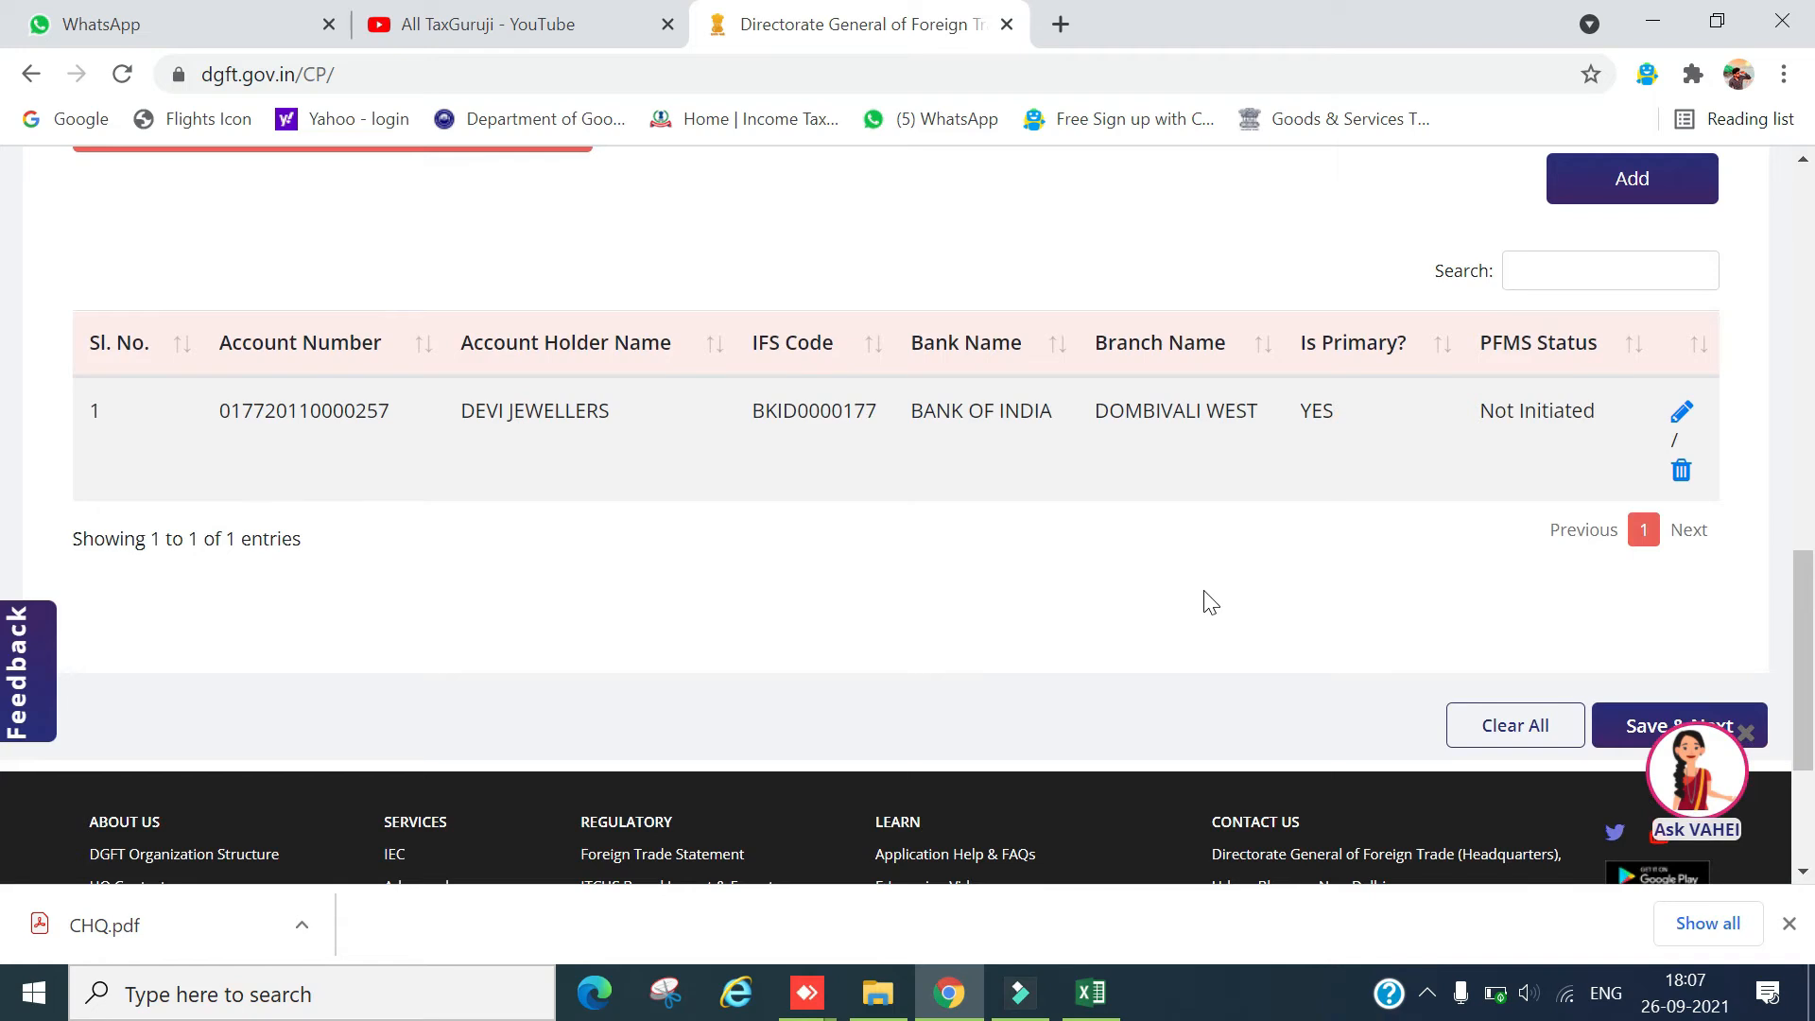
{"action": "left_click", "coordinate": [1628, 728]}
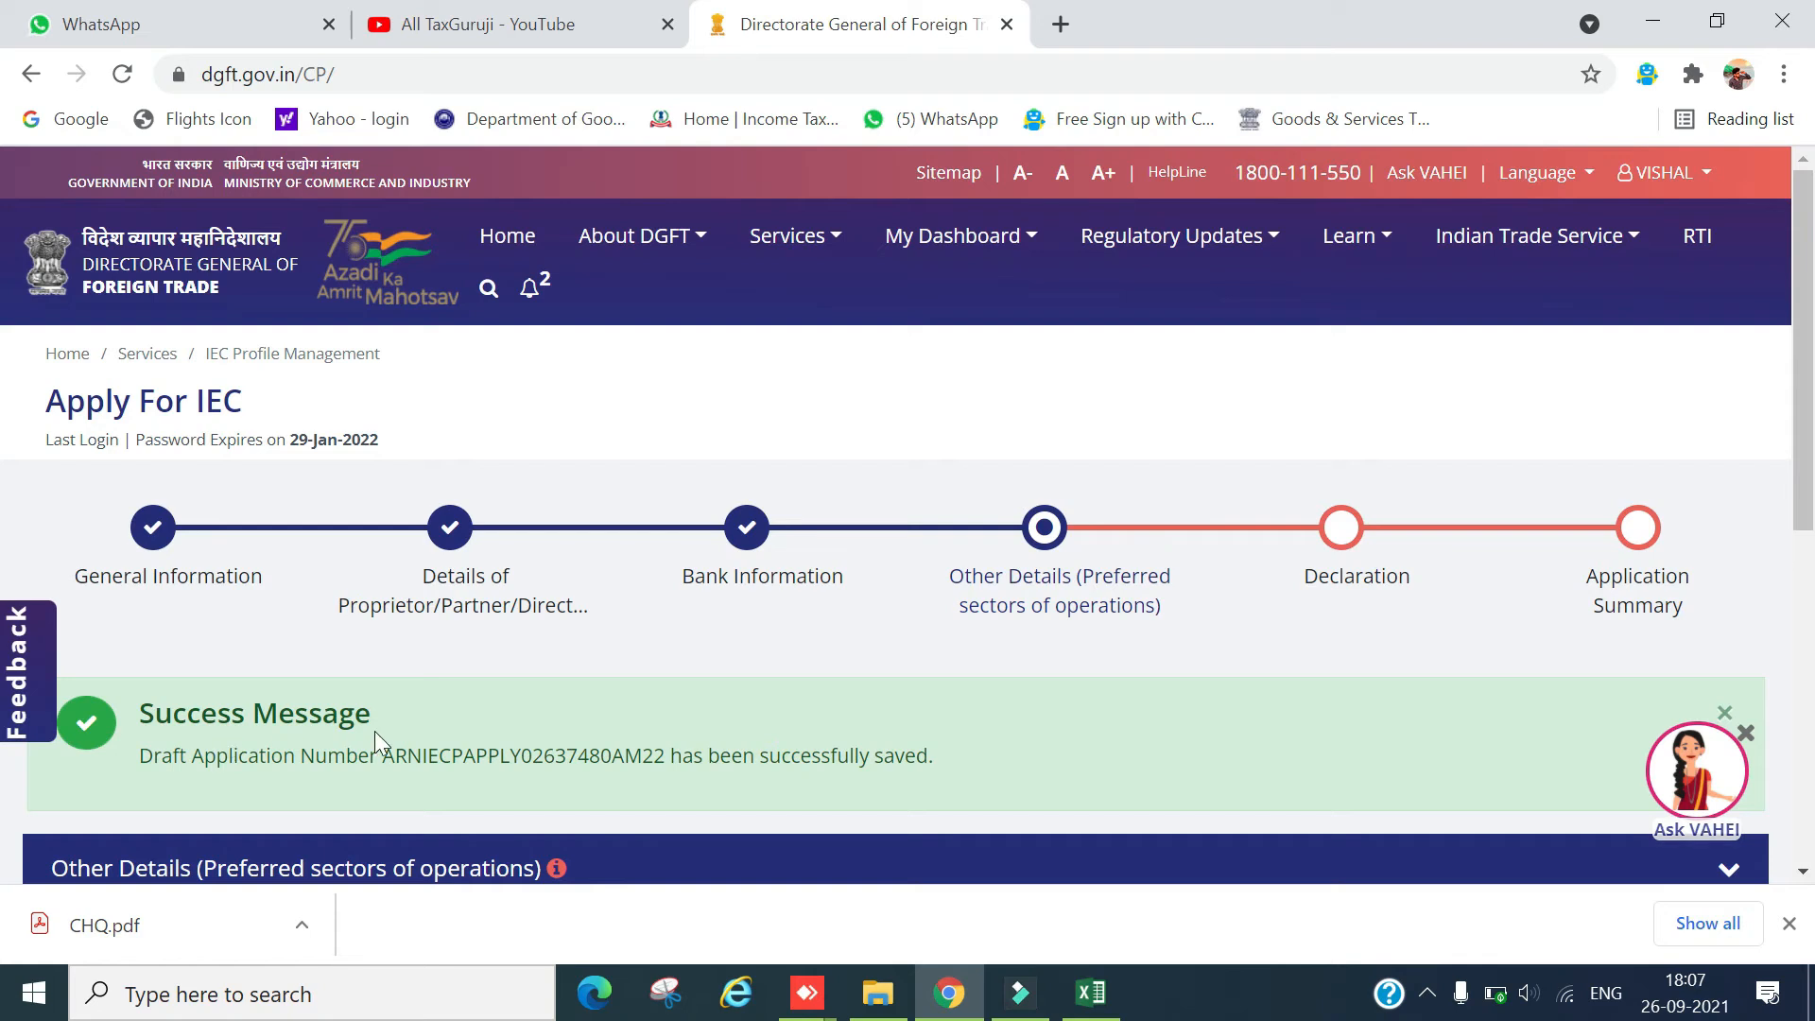
Select both Export and Import under Other Details (Preferred sectors of operations).
{"action": "scroll", "coordinate": [765, 616], "scroll_direction": "down", "scroll_amount": 1}
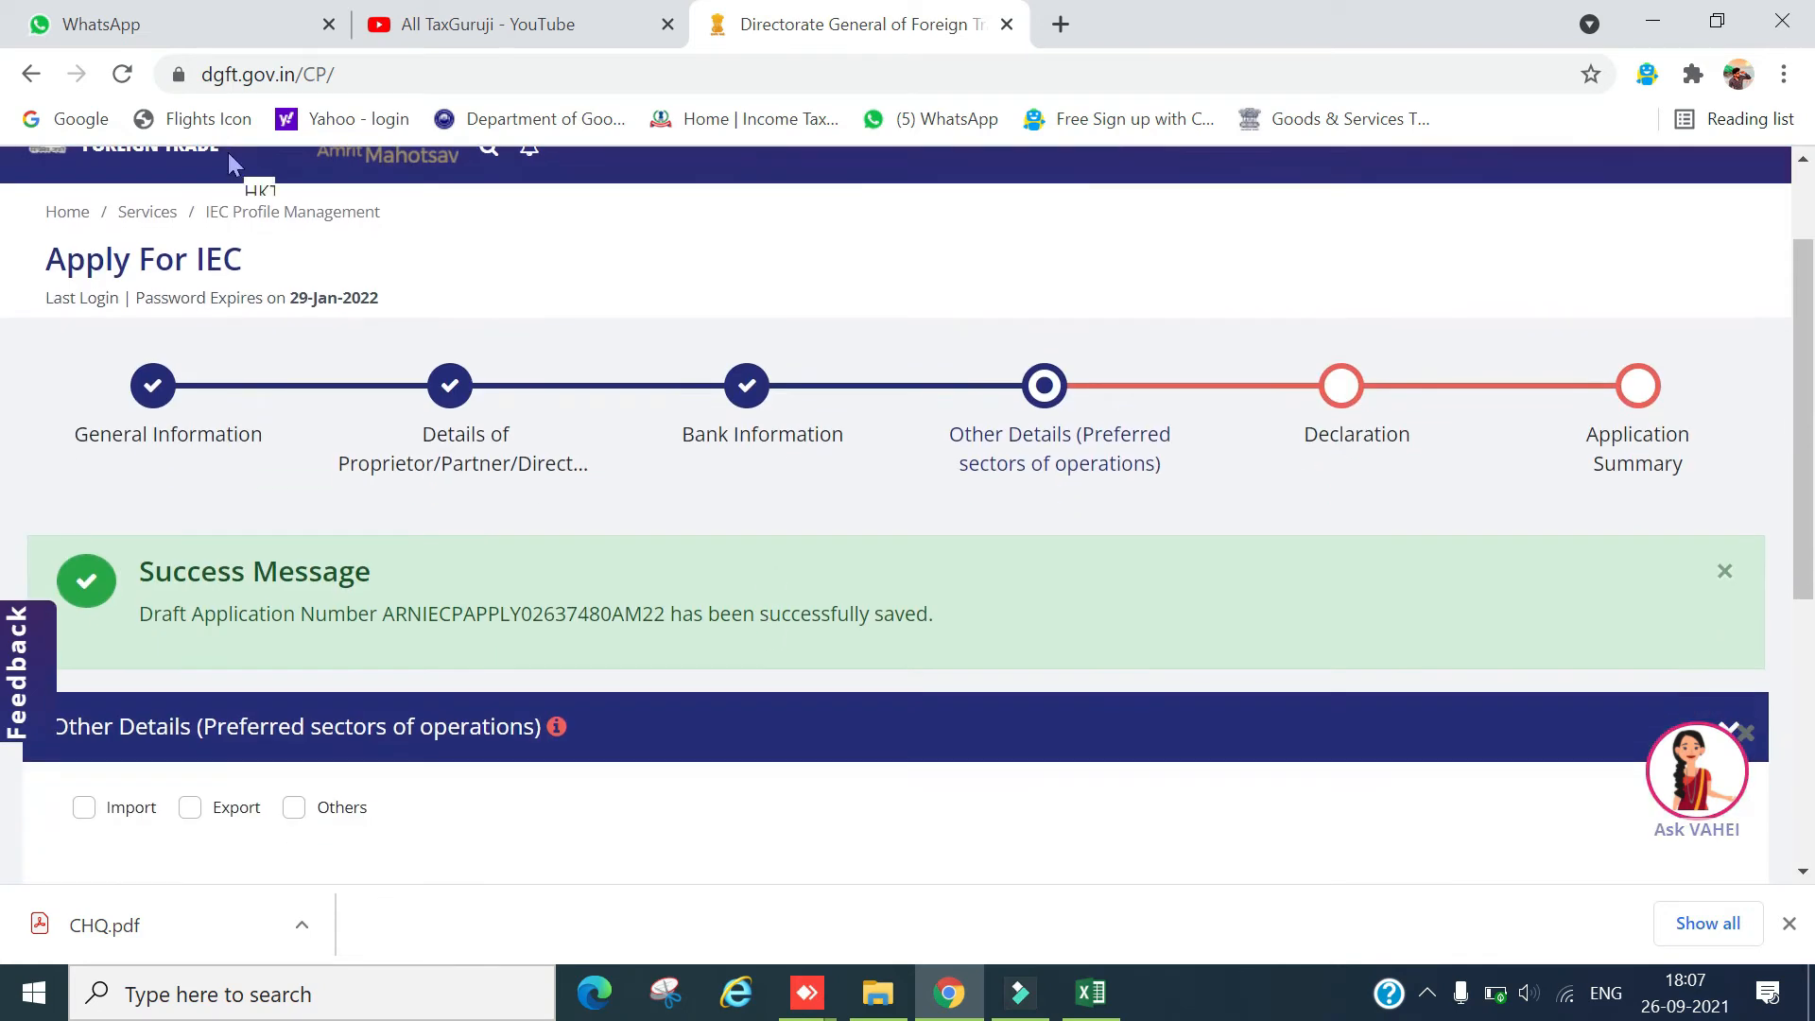
{"action": "scroll", "coordinate": [769, 628], "scroll_direction": "down", "scroll_amount": 1}
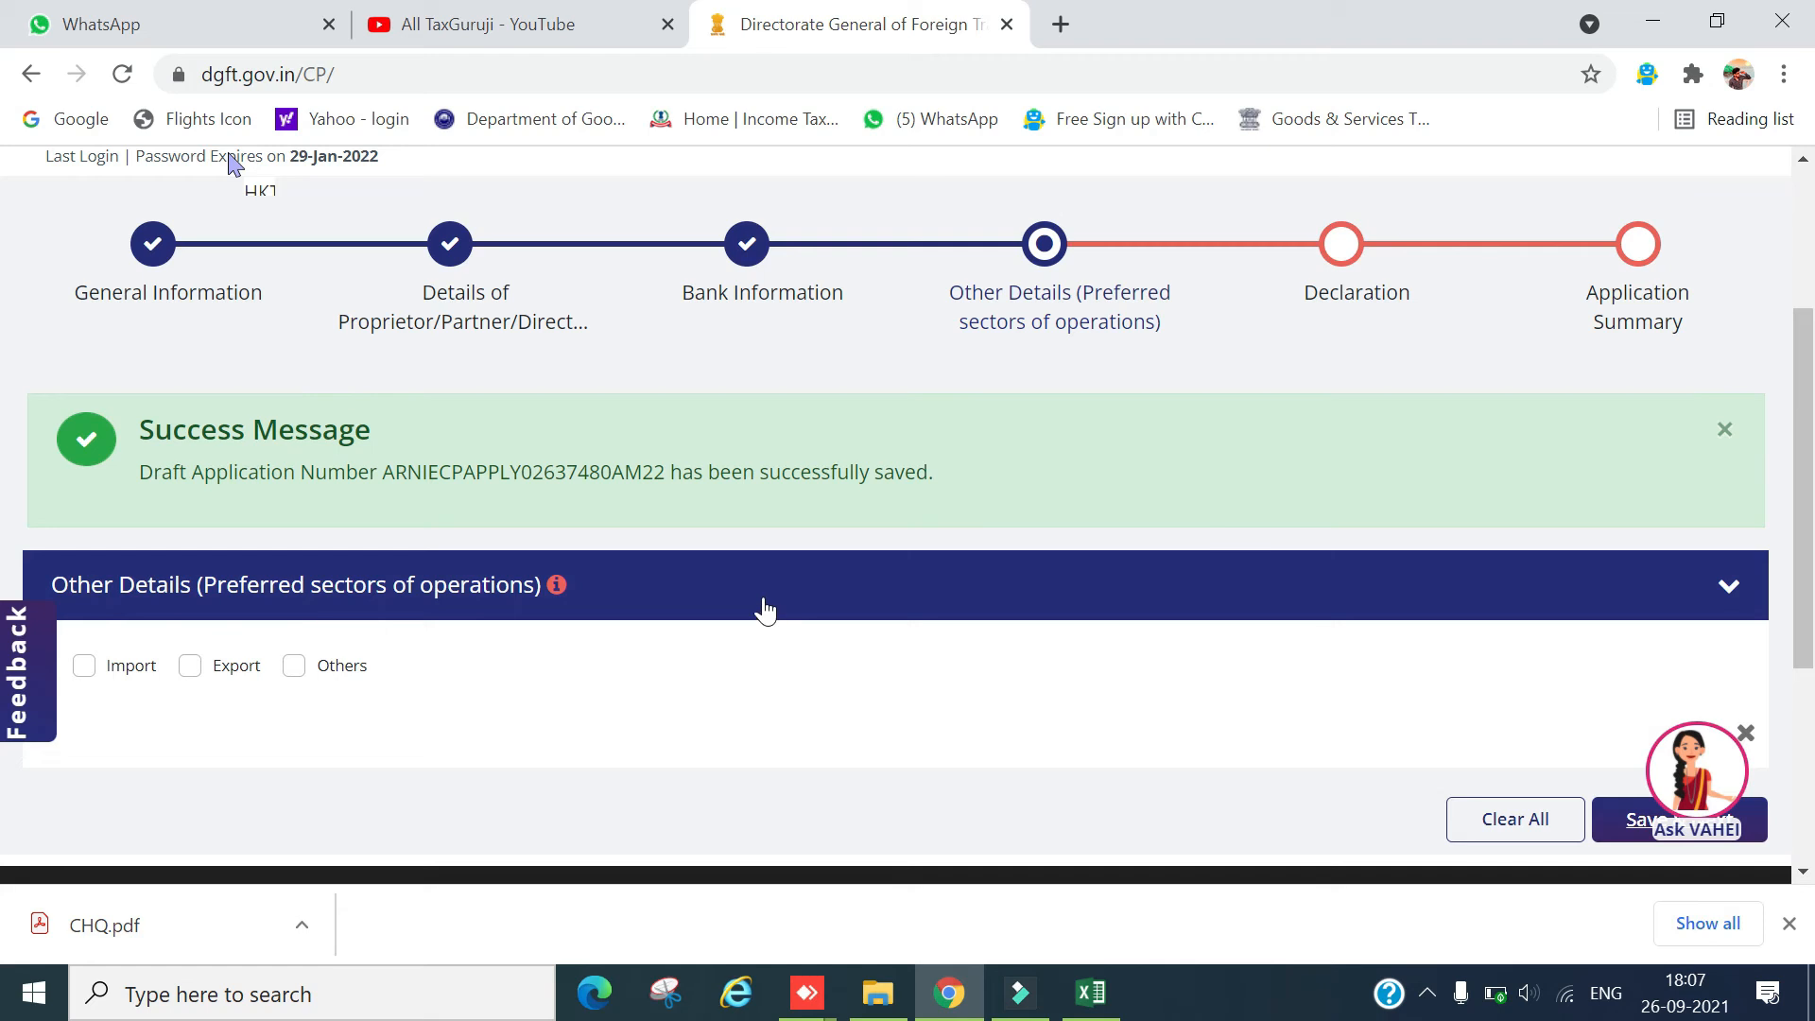
{"action": "scroll", "coordinate": [561, 588], "scroll_direction": "down", "scroll_amount": 1}
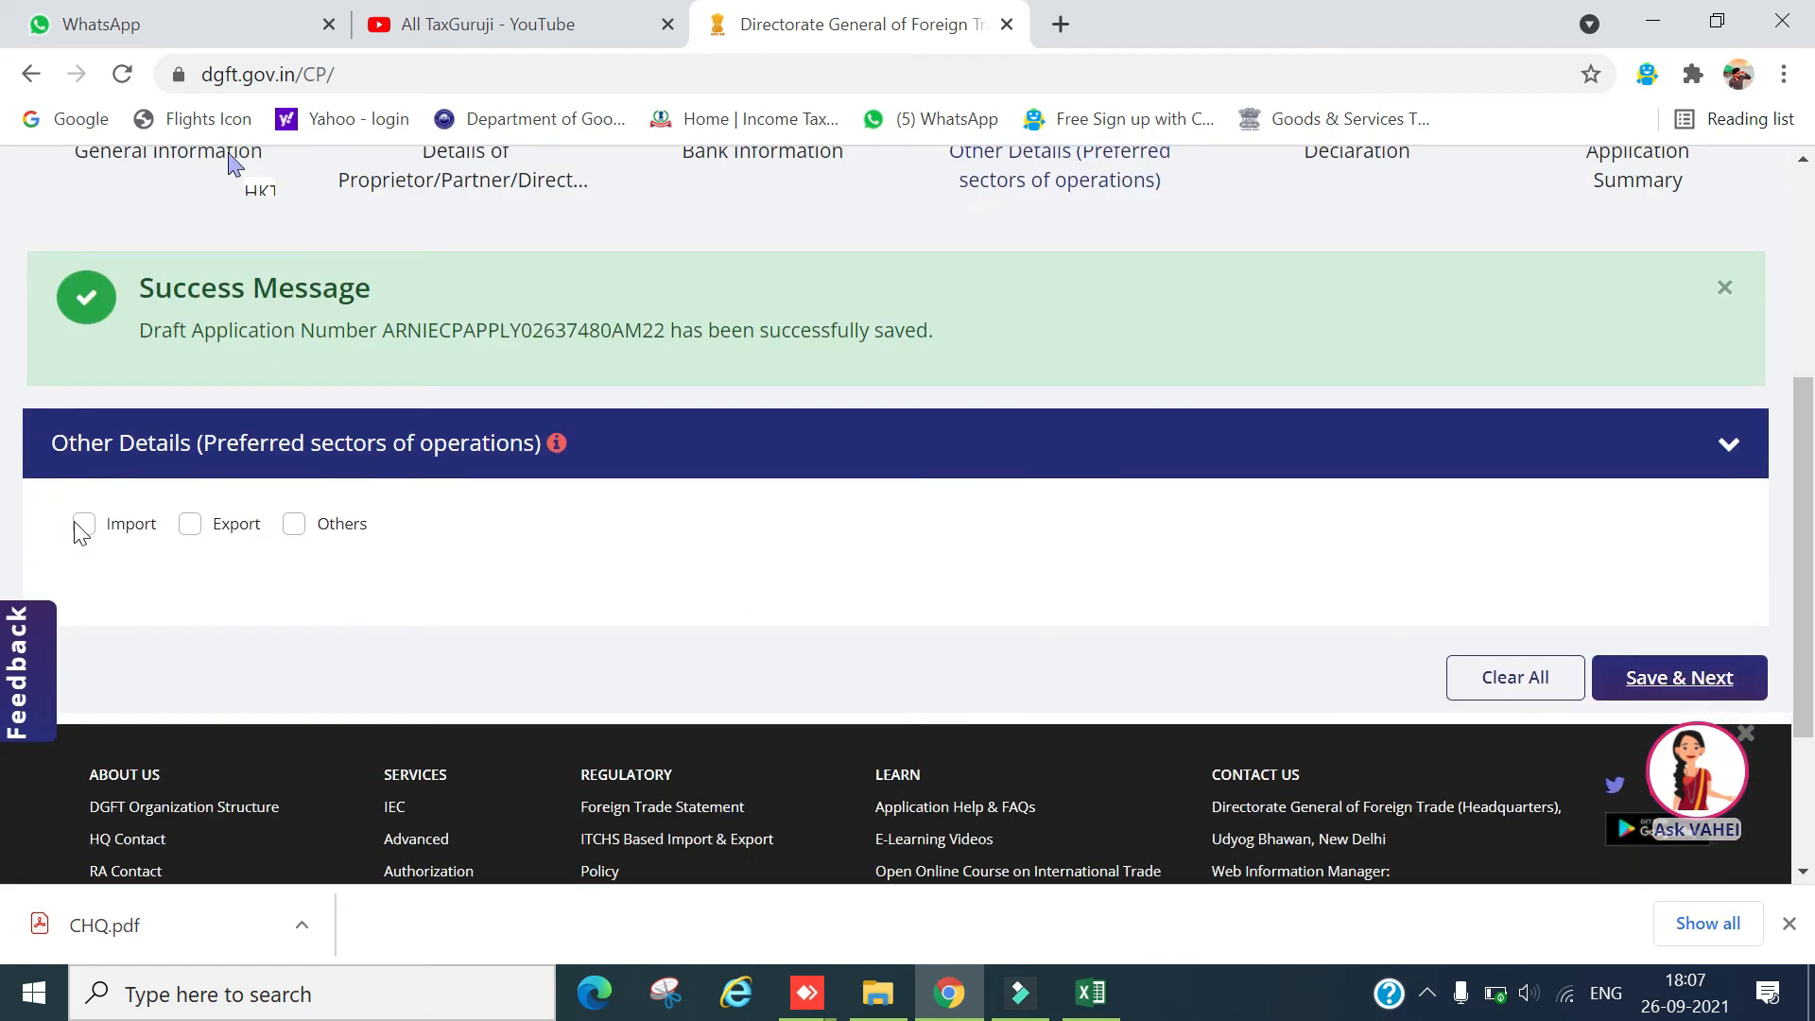
{"action": "left_click", "coordinate": [189, 525]}
{"action": "scroll", "coordinate": [284, 548], "scroll_direction": "down", "scroll_amount": 1}
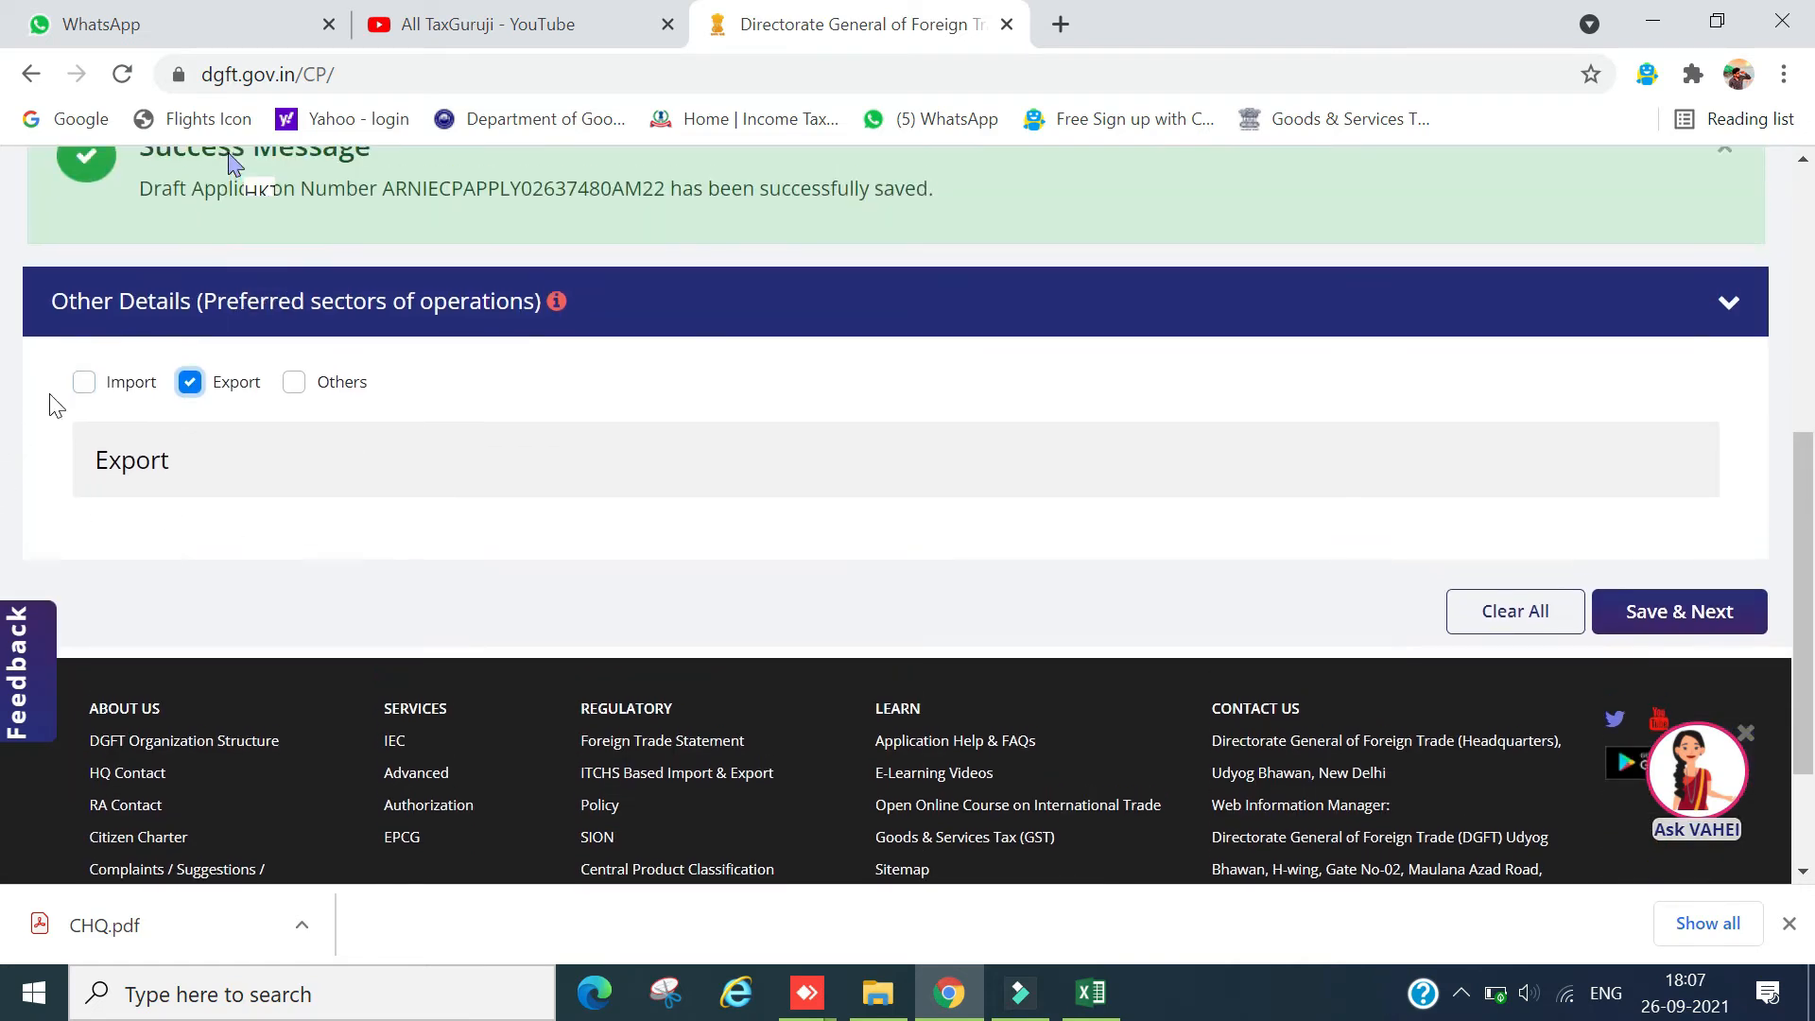
{"action": "left_click", "coordinate": [85, 383]}
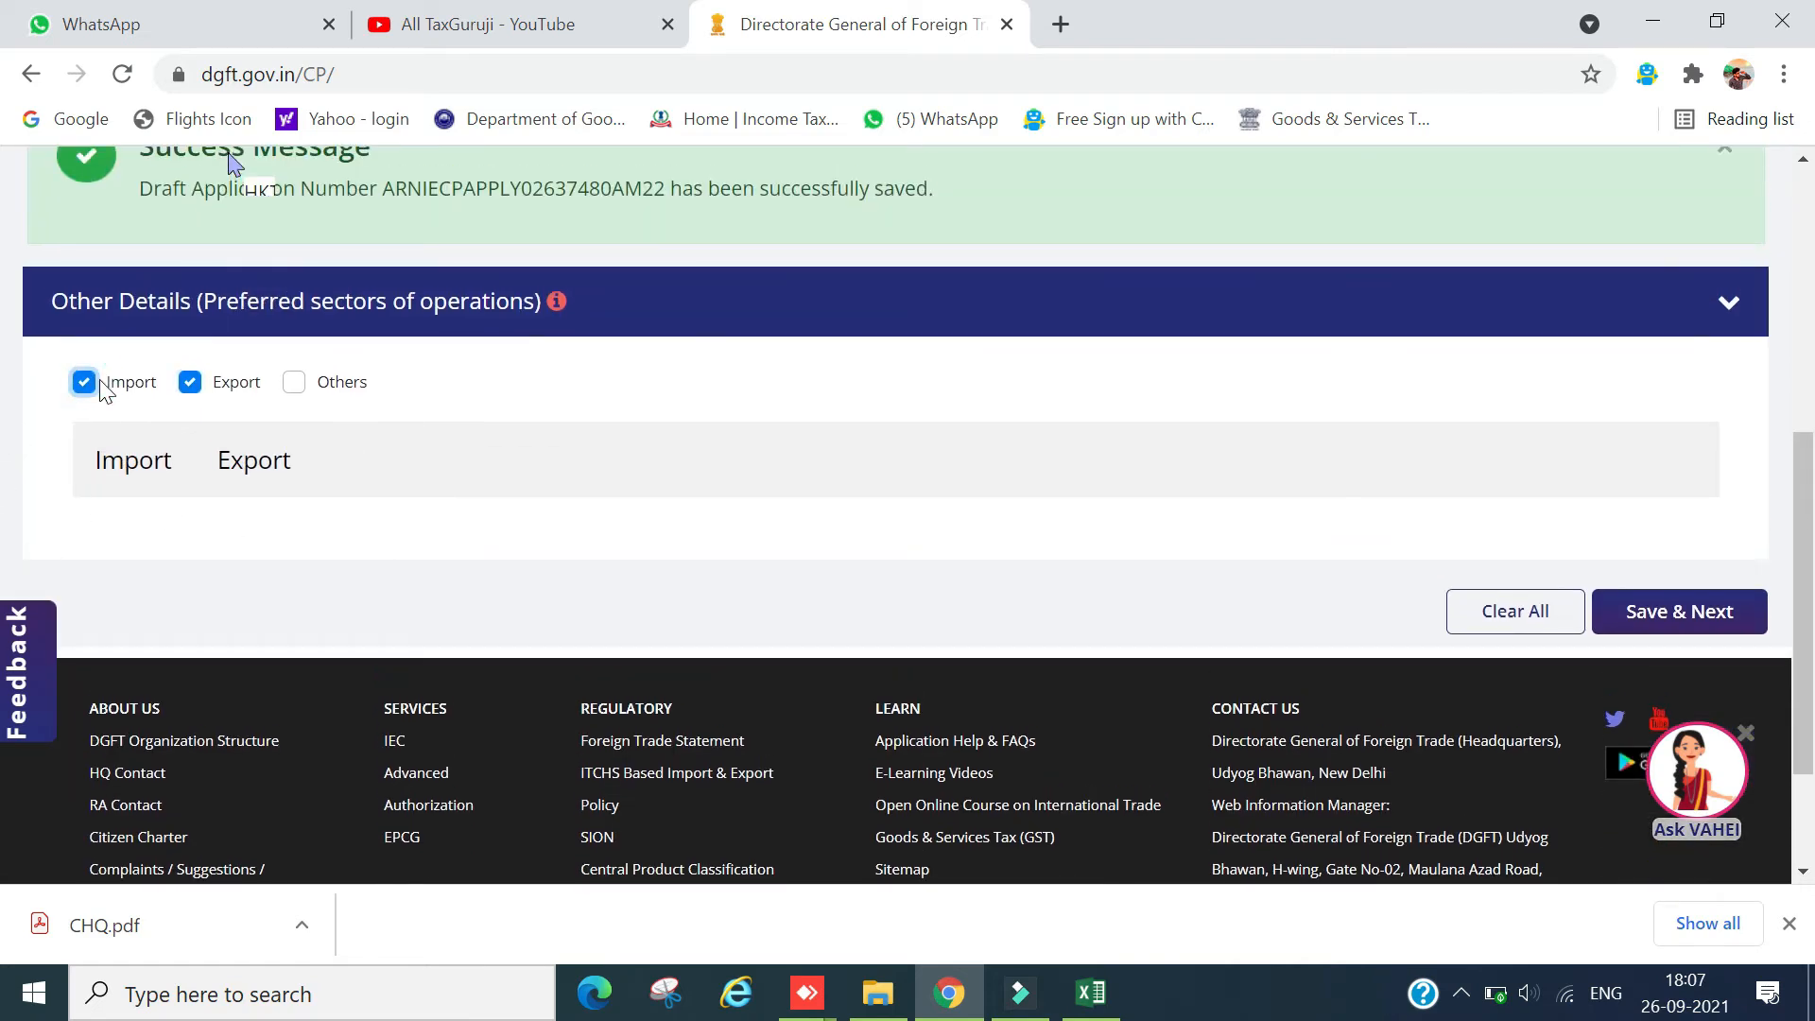
Bring up the Import sector list and select Gems and Jewelry.
{"action": "left_click", "coordinate": [160, 473]}
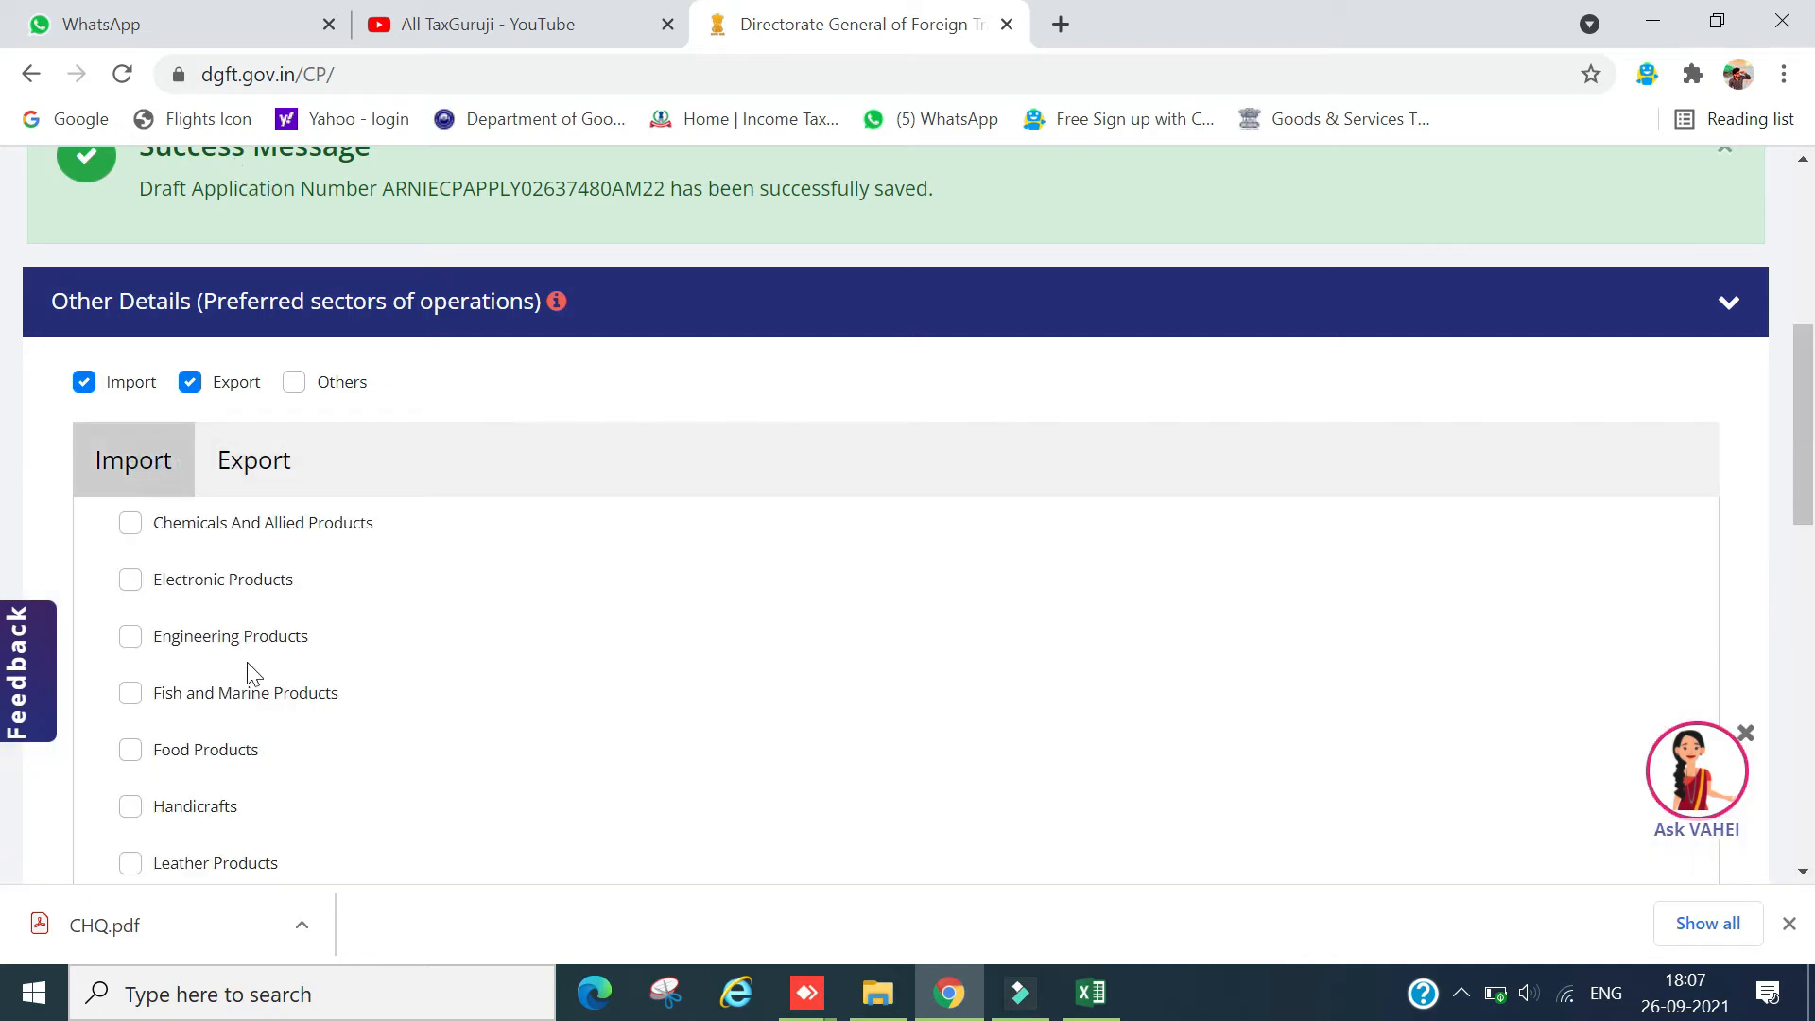
{"action": "scroll", "coordinate": [256, 667], "scroll_direction": "down", "scroll_amount": 2}
{"action": "scroll", "coordinate": [266, 610], "scroll_direction": "down", "scroll_amount": 6}
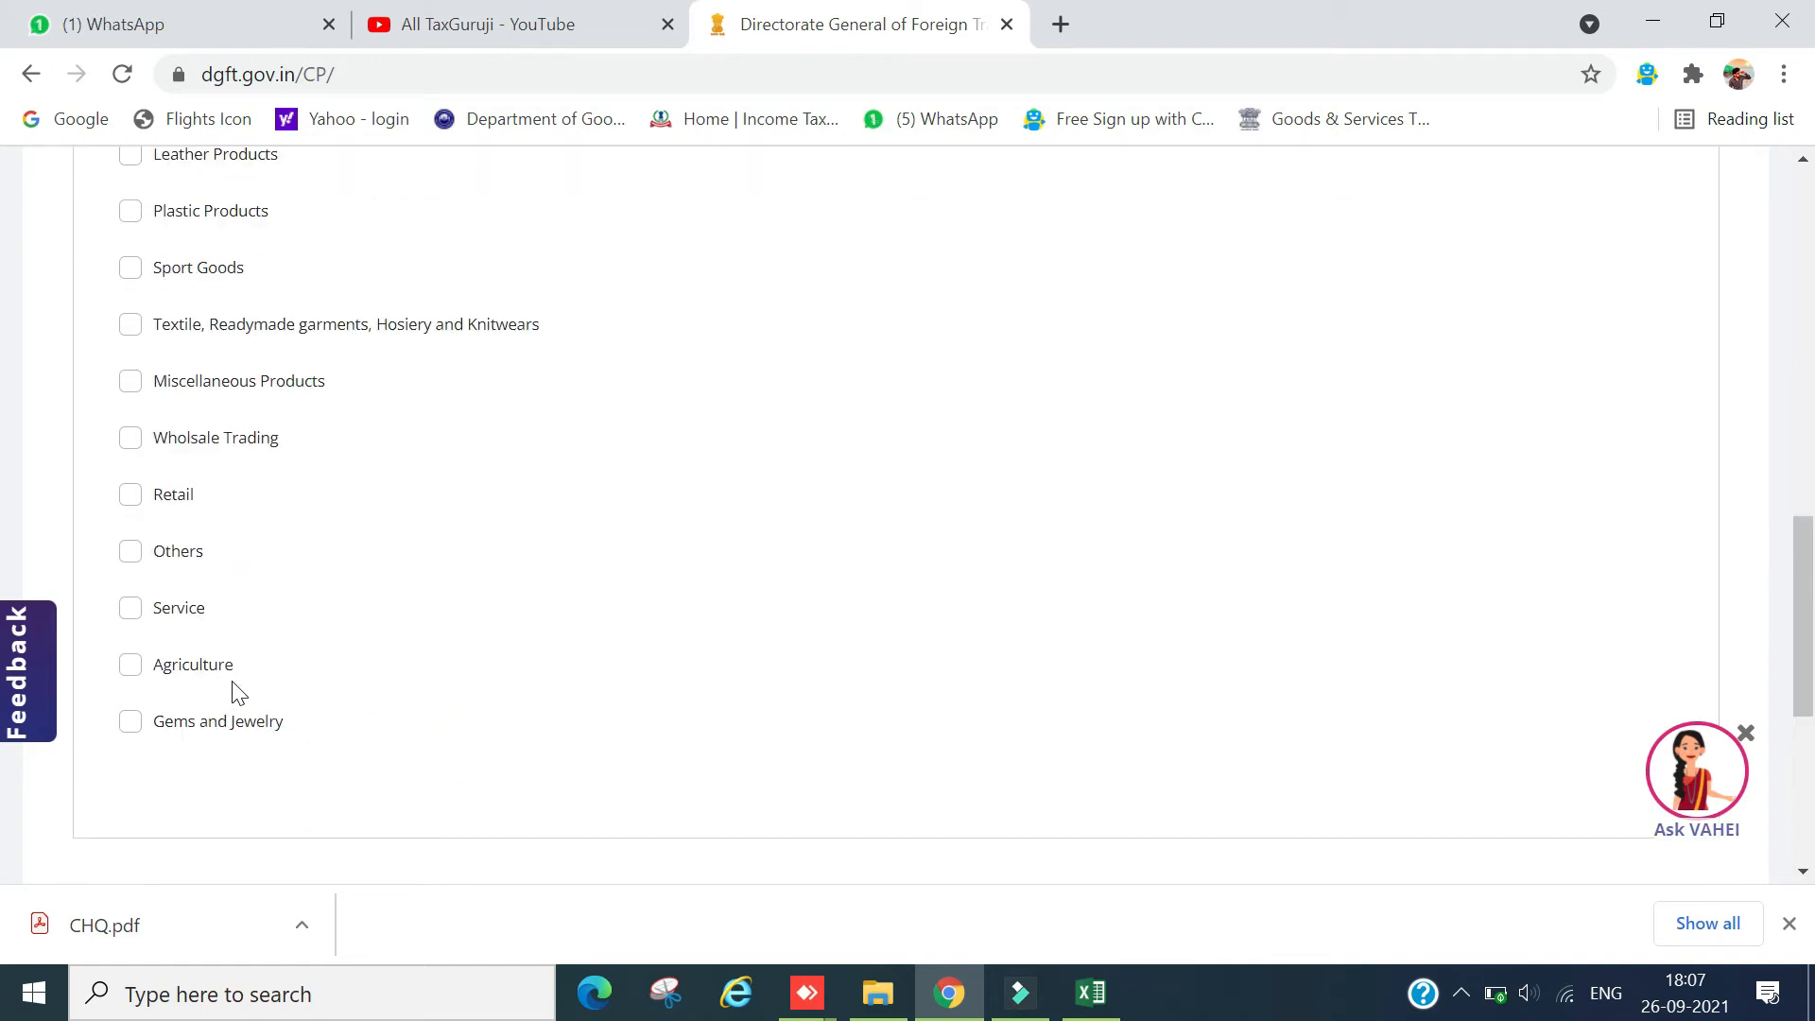
{"action": "scroll", "coordinate": [236, 693], "scroll_direction": "up", "scroll_amount": 3}
{"action": "scroll", "coordinate": [236, 693], "scroll_direction": "down", "scroll_amount": 3}
{"action": "left_click", "coordinate": [130, 722]}
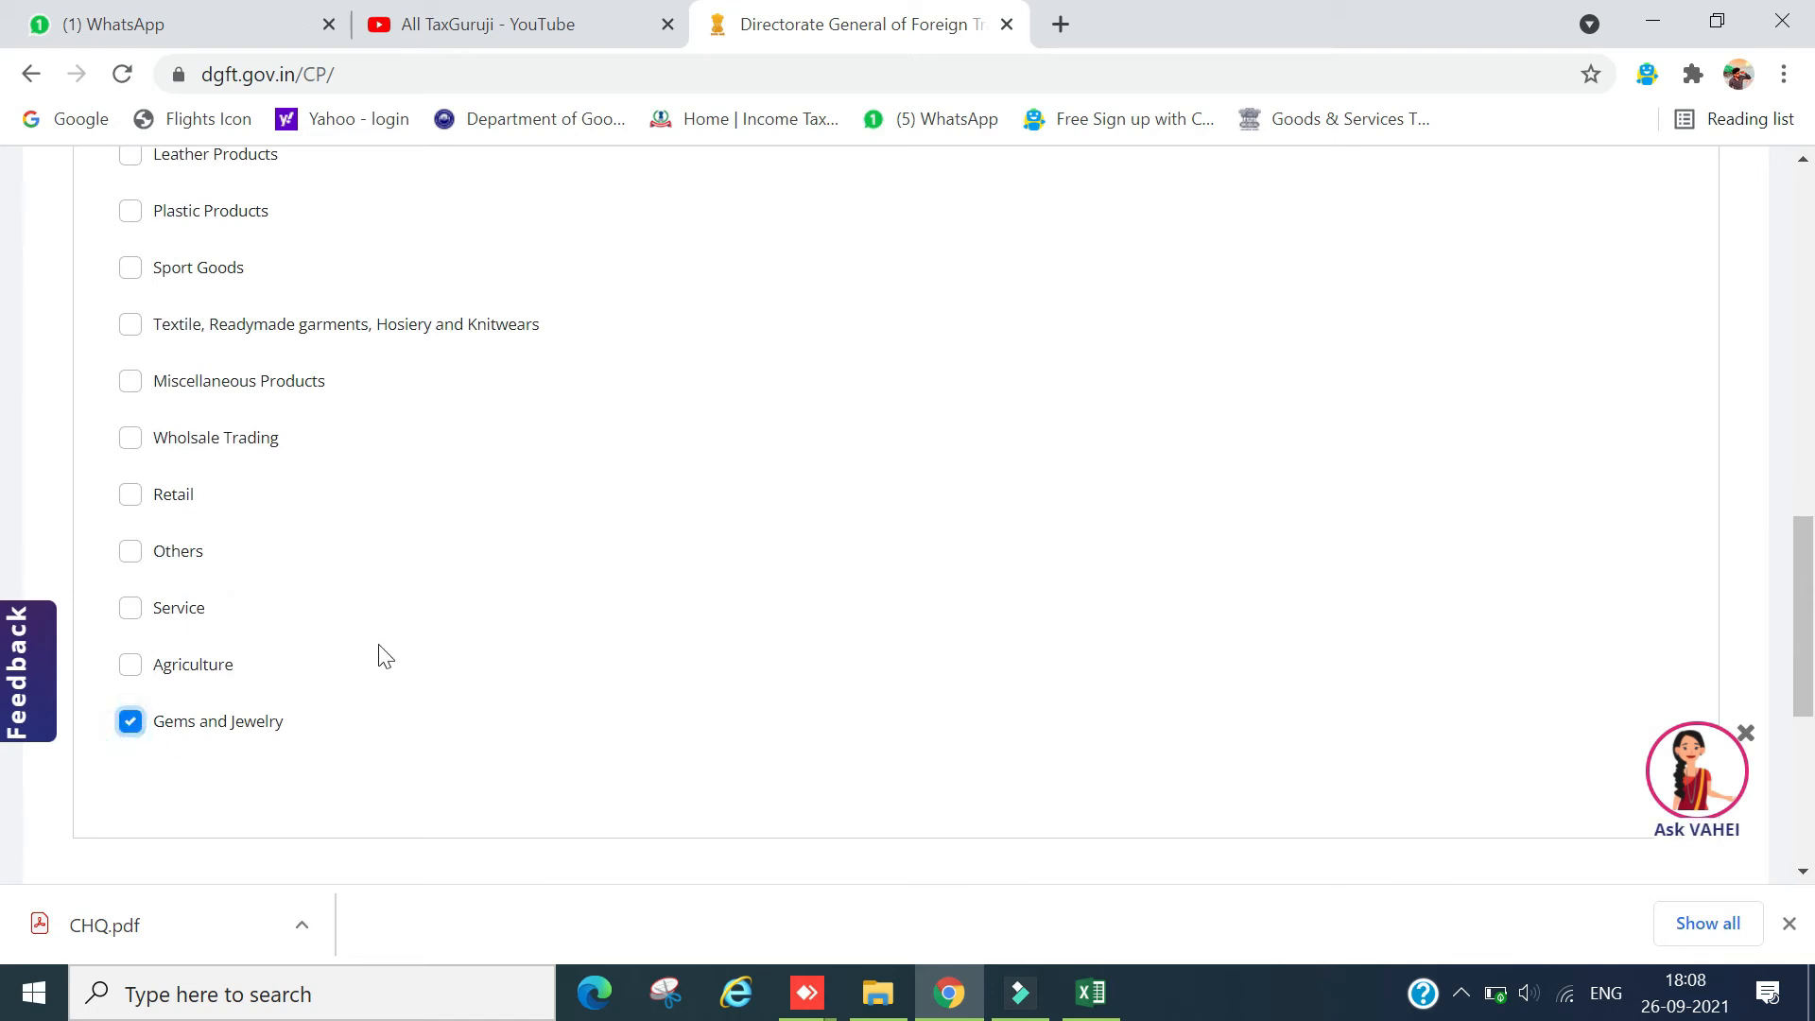
For Export, select Goods and choose Gems and Jewelry as its only product category.
{"action": "scroll", "coordinate": [378, 650], "scroll_direction": "up", "scroll_amount": 4}
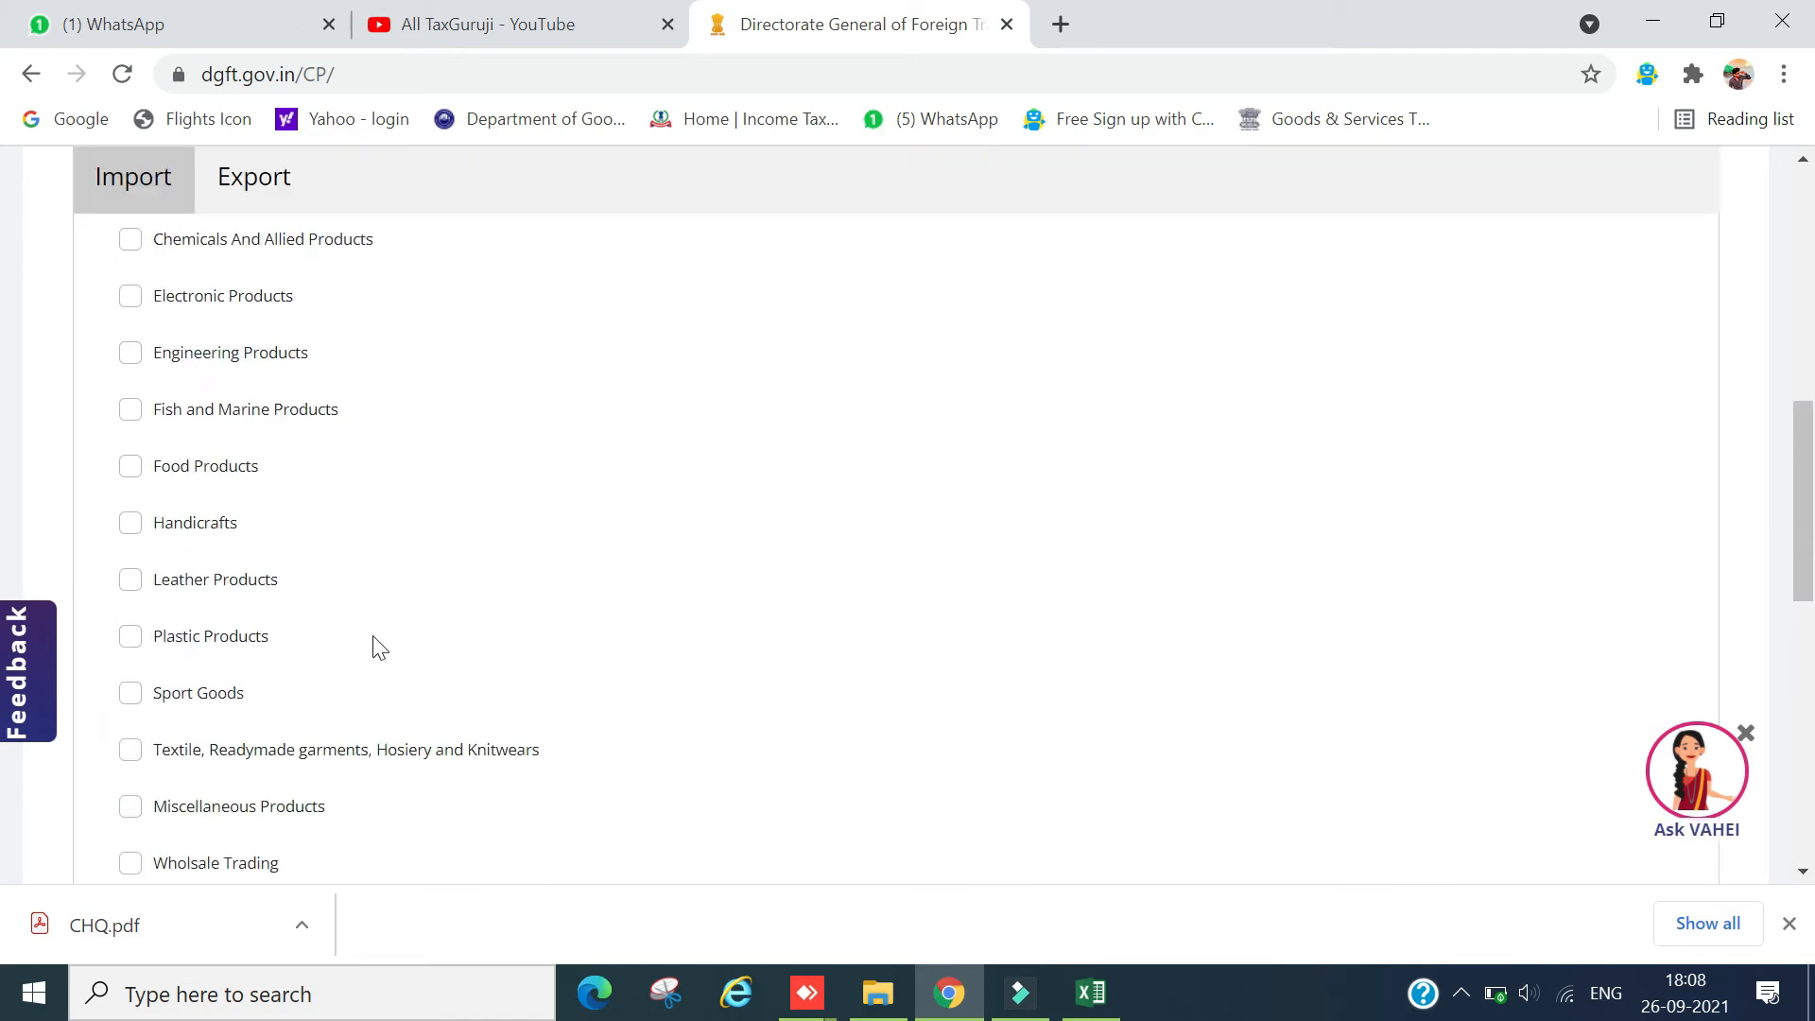
{"action": "left_click", "coordinate": [257, 180]}
{"action": "scroll", "coordinate": [160, 397], "scroll_direction": "up", "scroll_amount": 3}
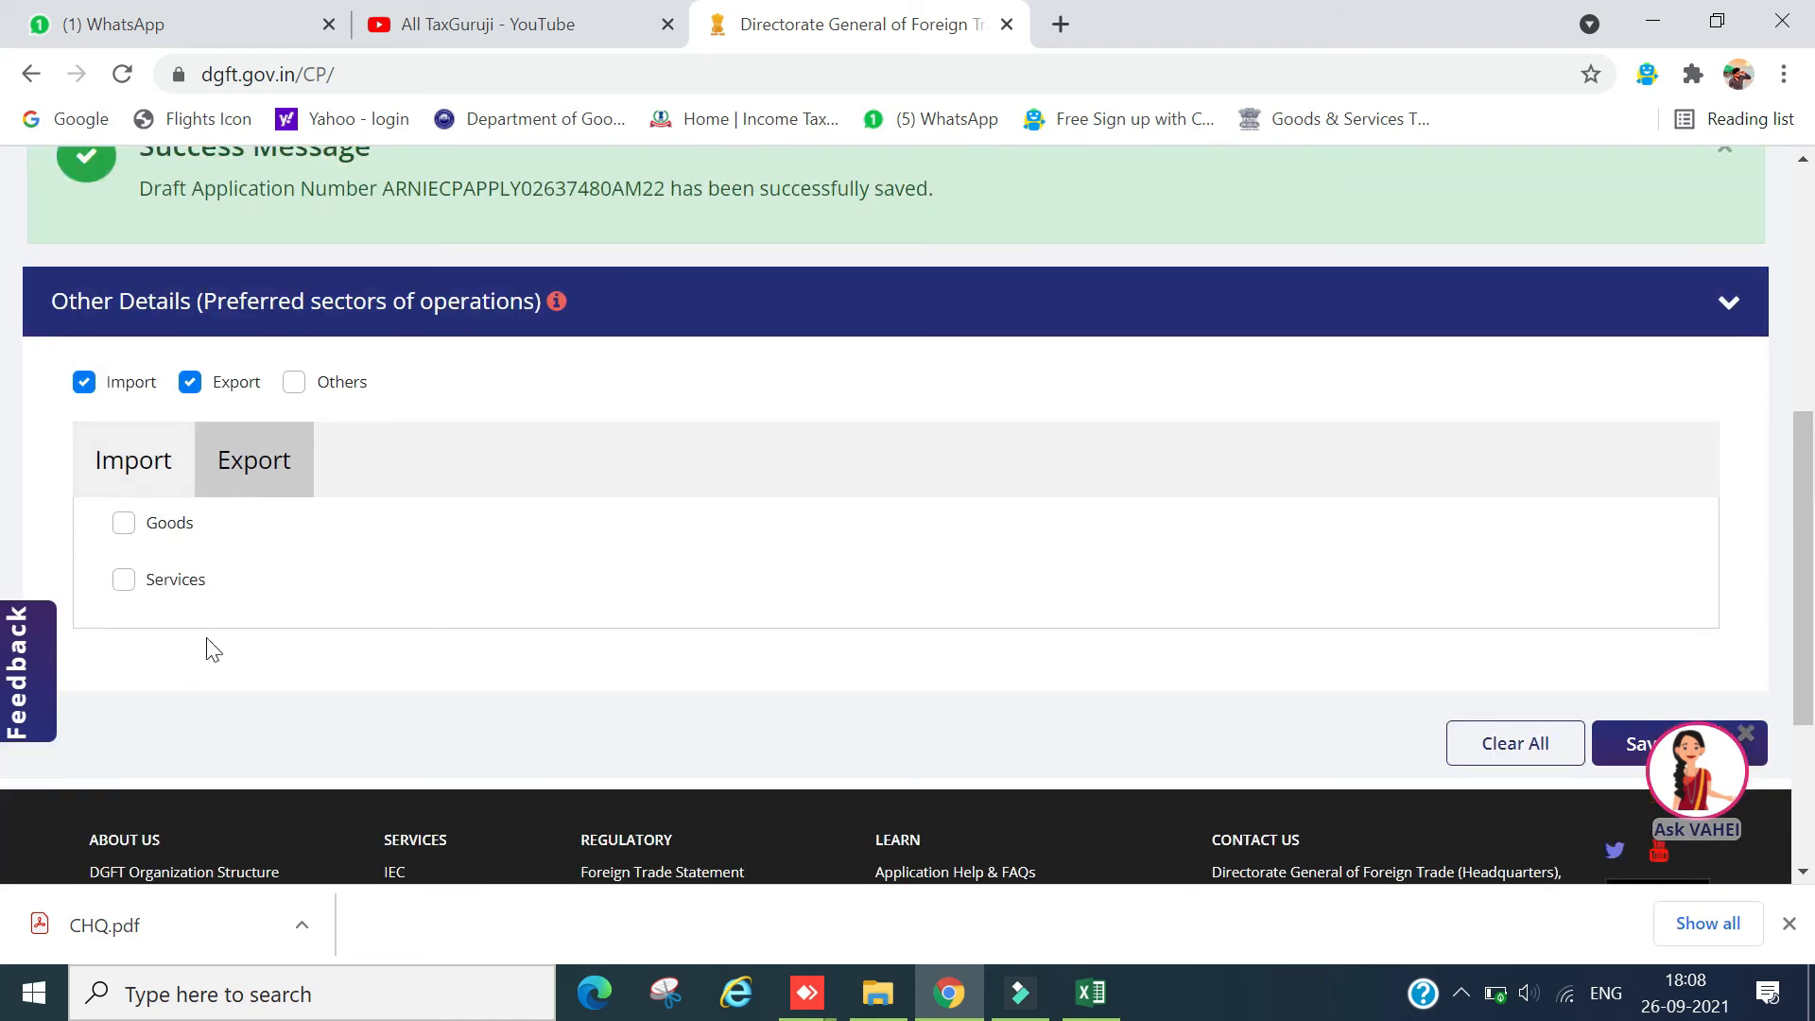
{"action": "left_click", "coordinate": [124, 524]}
{"action": "scroll", "coordinate": [271, 595], "scroll_direction": "down", "scroll_amount": 5}
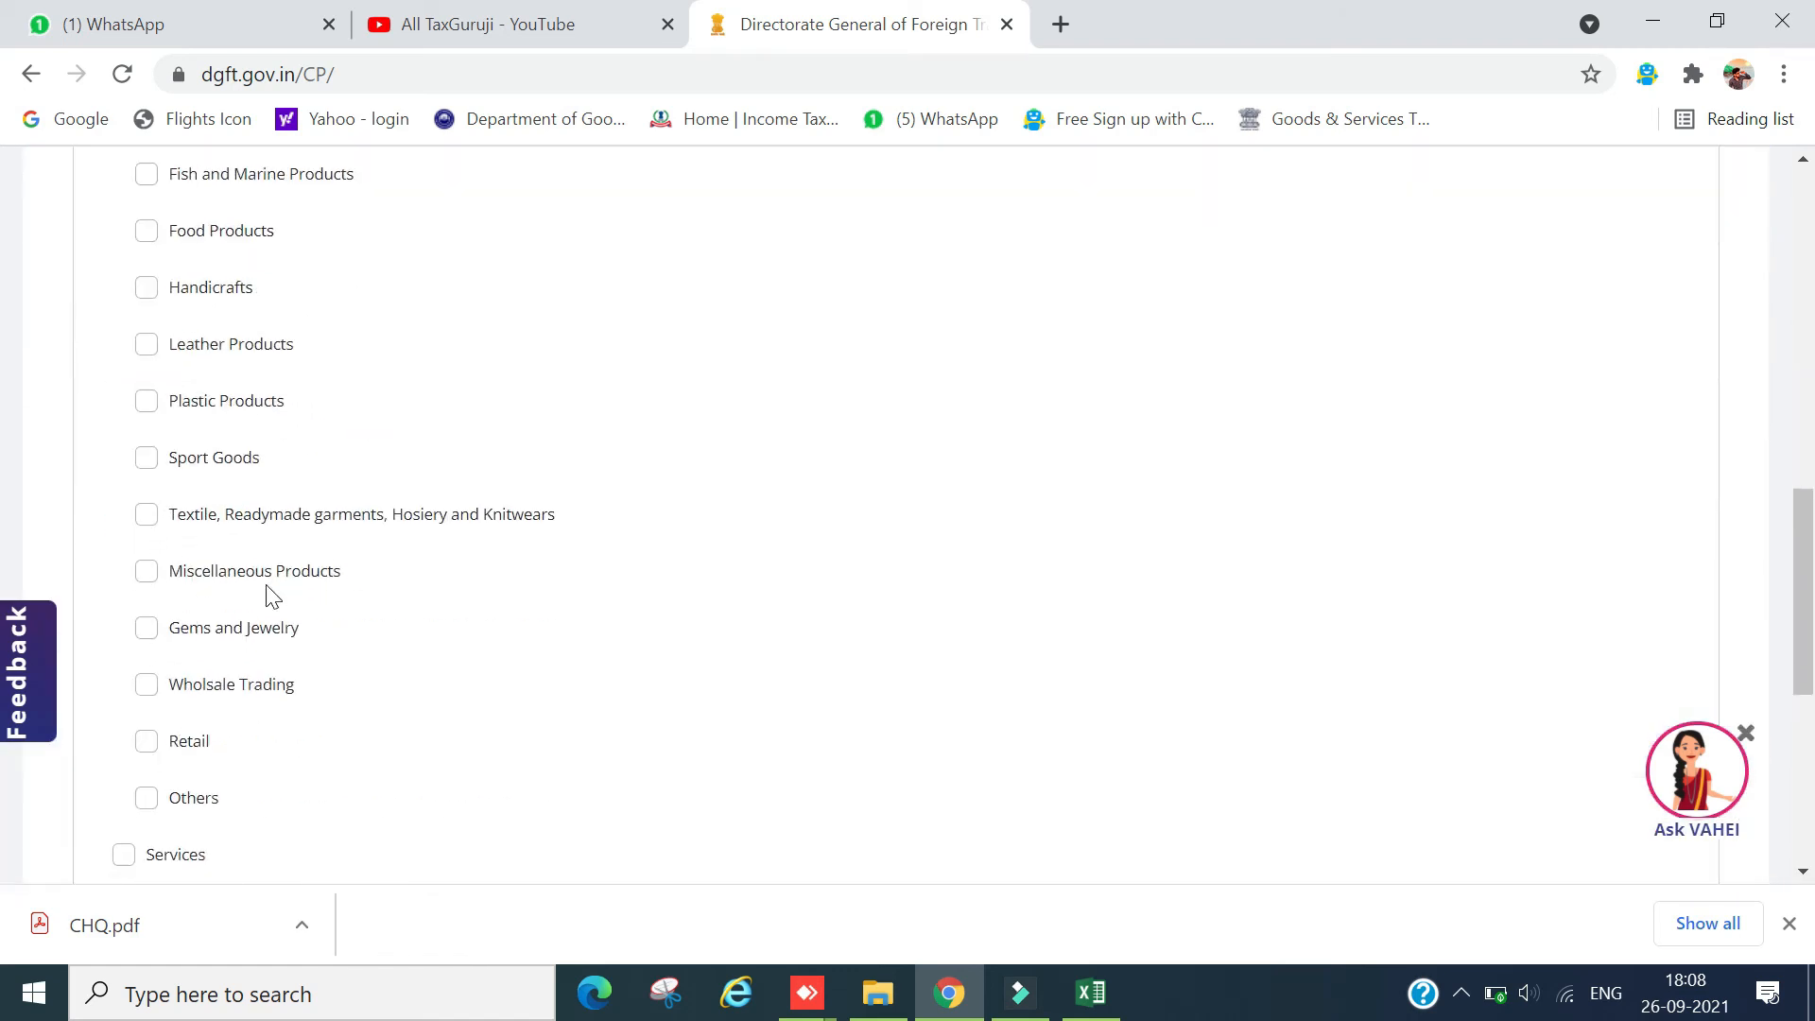
{"action": "scroll", "coordinate": [272, 595], "scroll_direction": "down", "scroll_amount": 4}
{"action": "scroll", "coordinate": [179, 558], "scroll_direction": "up", "scroll_amount": 6}
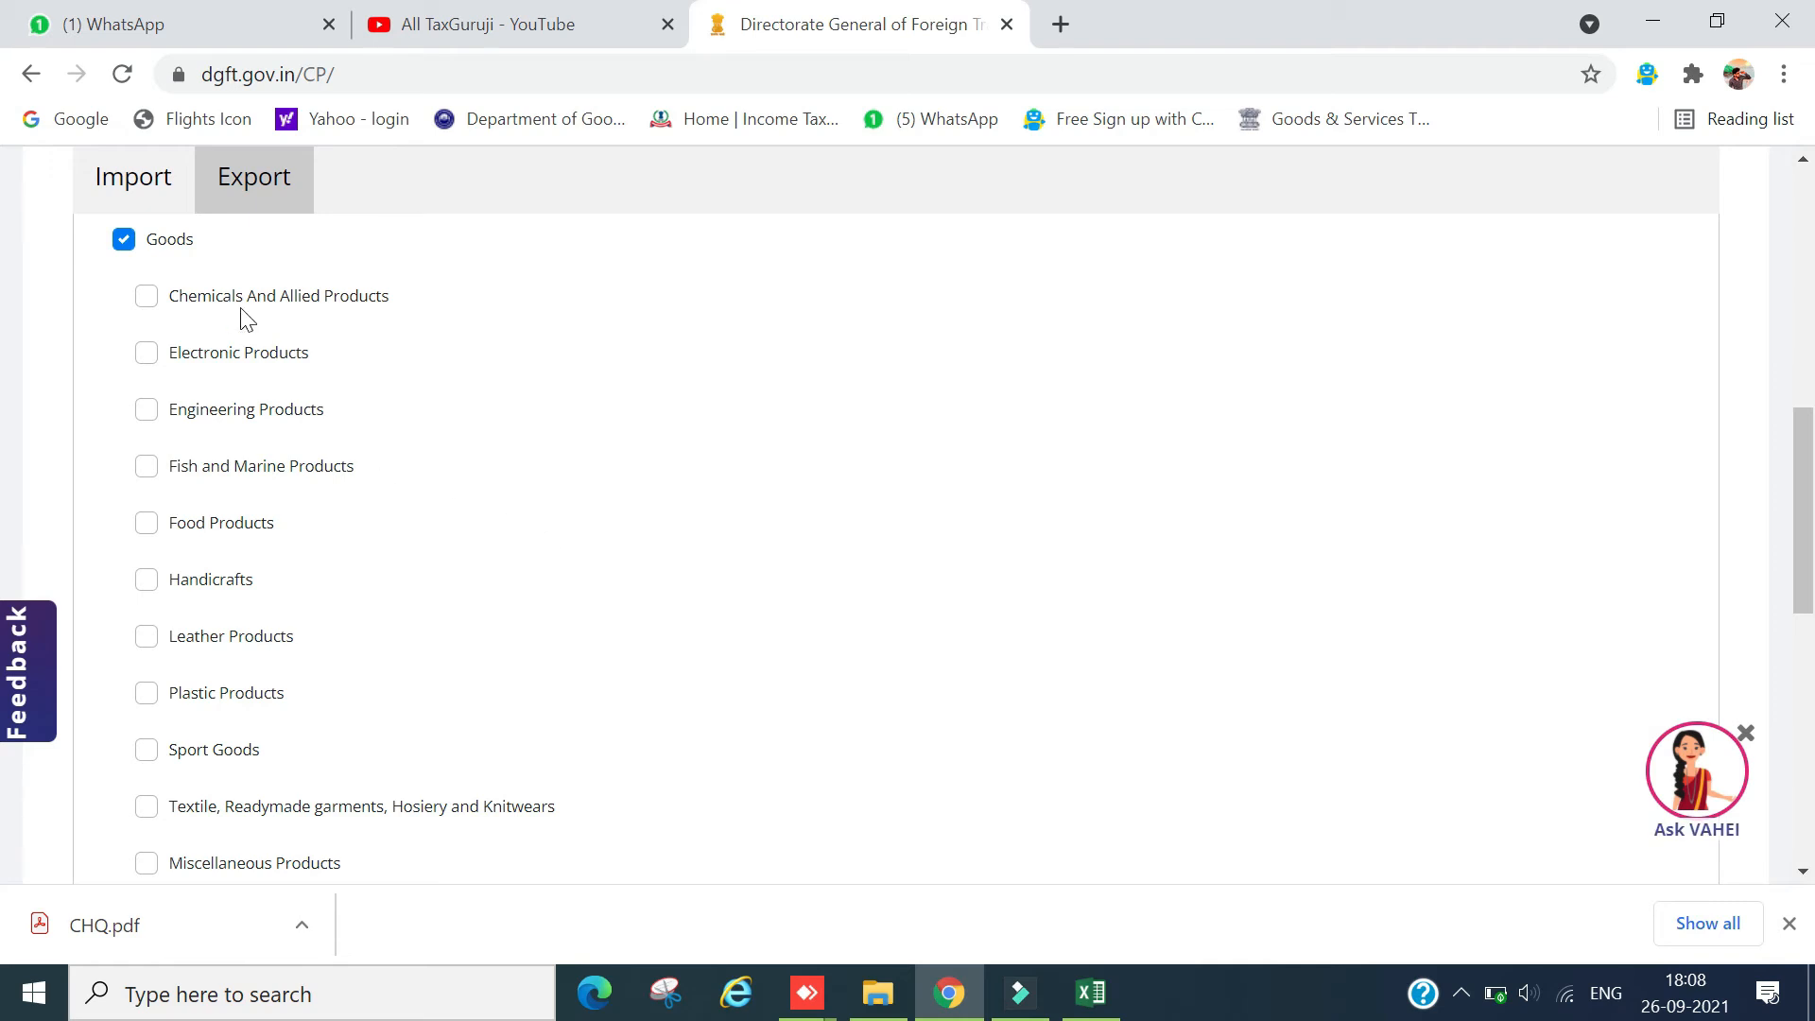
{"action": "scroll", "coordinate": [312, 360], "scroll_direction": "down", "scroll_amount": 3}
{"action": "left_click", "coordinate": [182, 410]}
{"action": "left_click", "coordinate": [147, 412]}
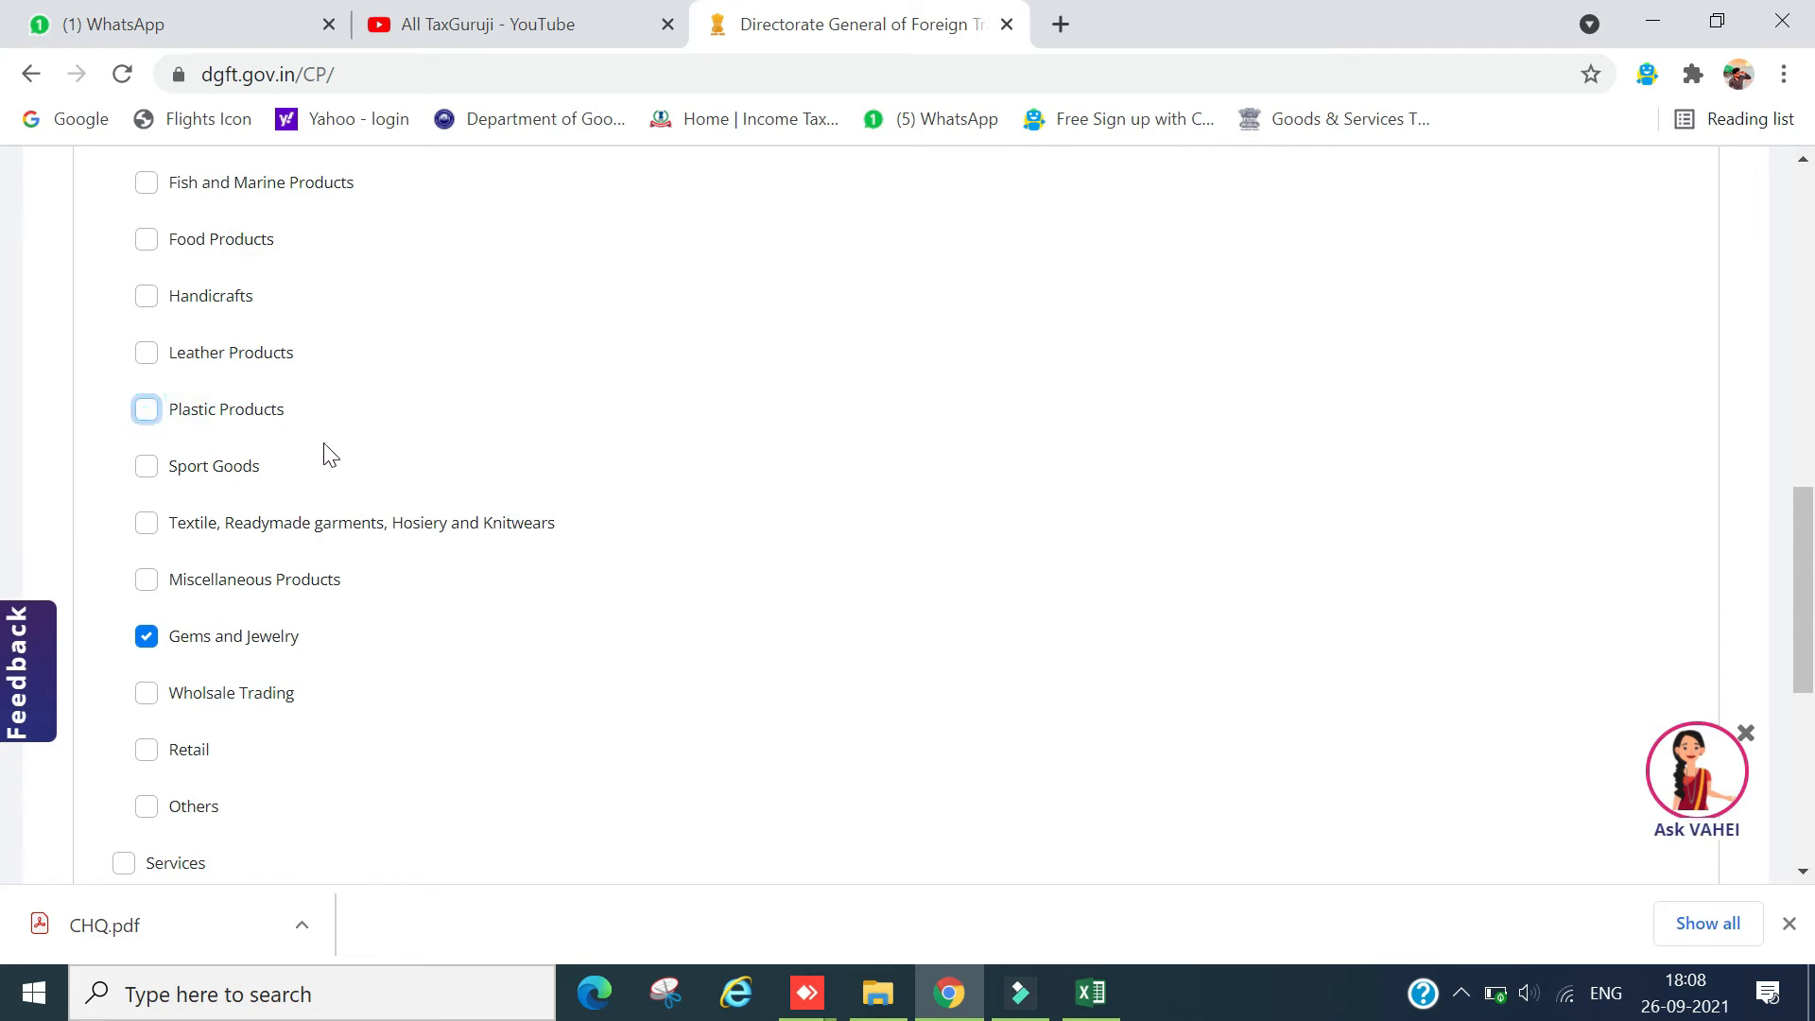
Recheck the Import sector selection and save the Other Details stage to proceed to the Declaration.
{"action": "scroll", "coordinate": [340, 473], "scroll_direction": "up", "scroll_amount": 3}
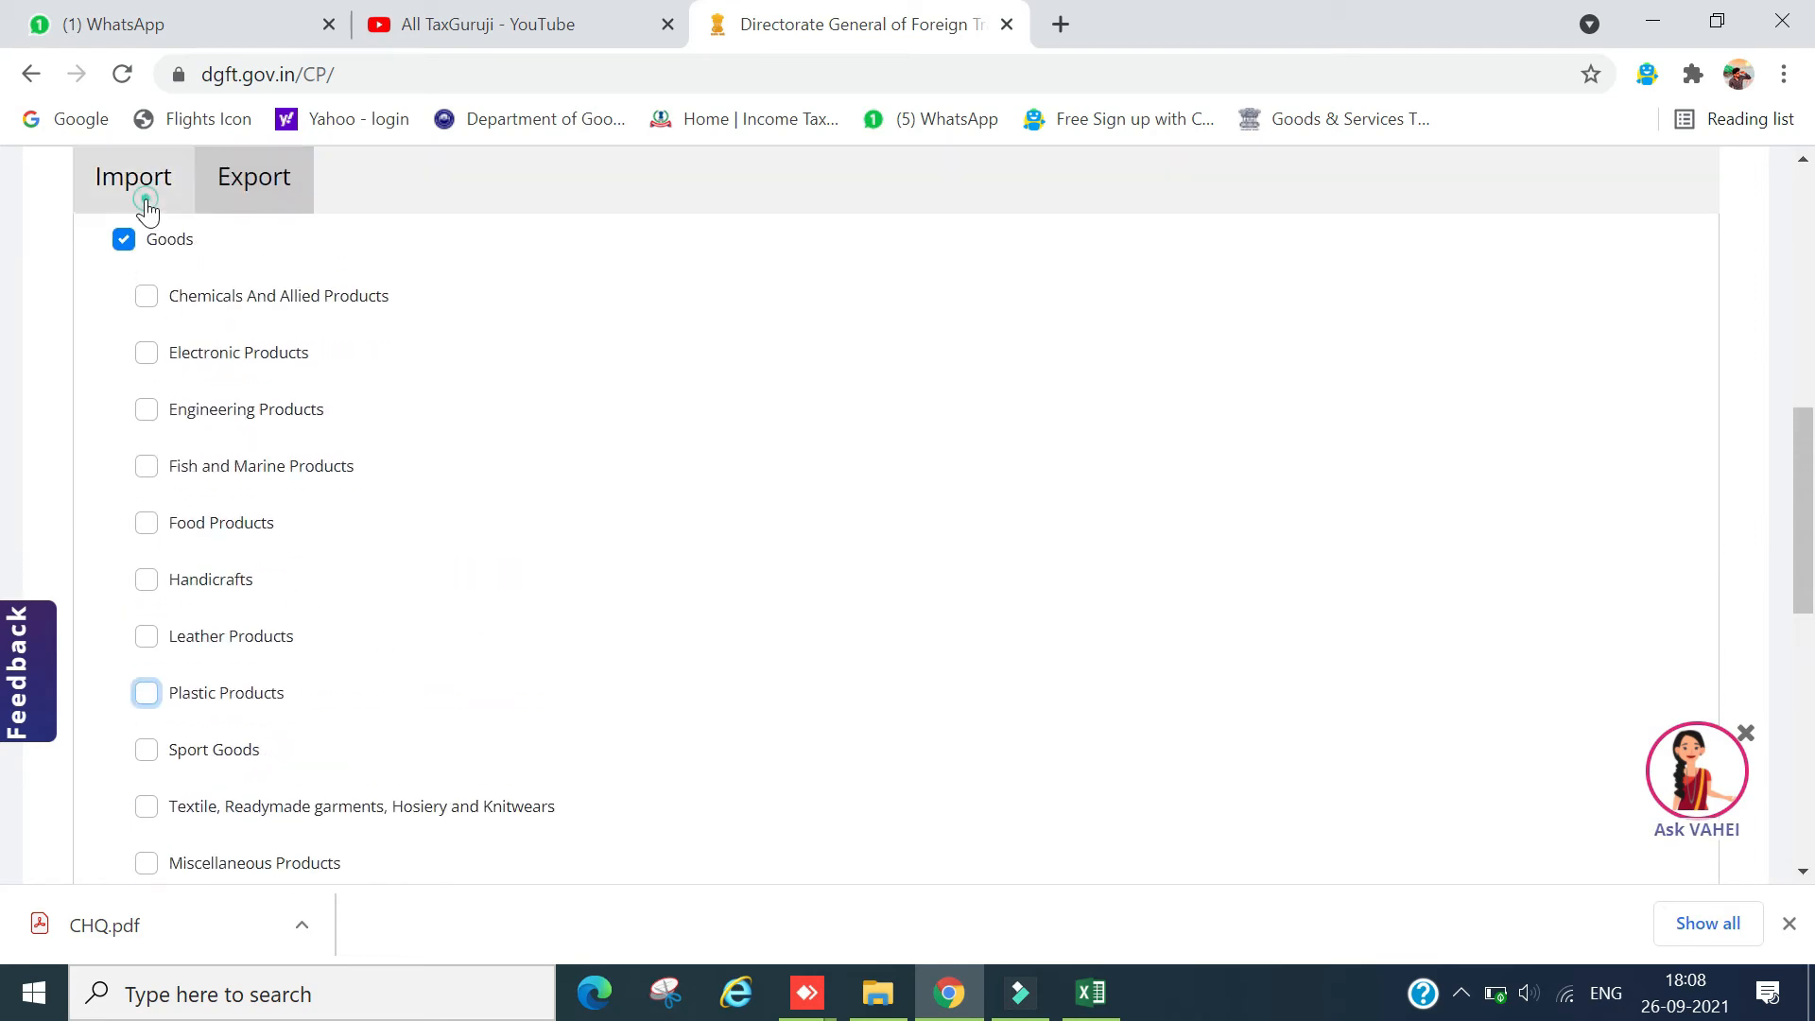
{"action": "scroll", "coordinate": [236, 223], "scroll_direction": "down", "scroll_amount": 1}
{"action": "scroll", "coordinate": [315, 456], "scroll_direction": "down", "scroll_amount": 5}
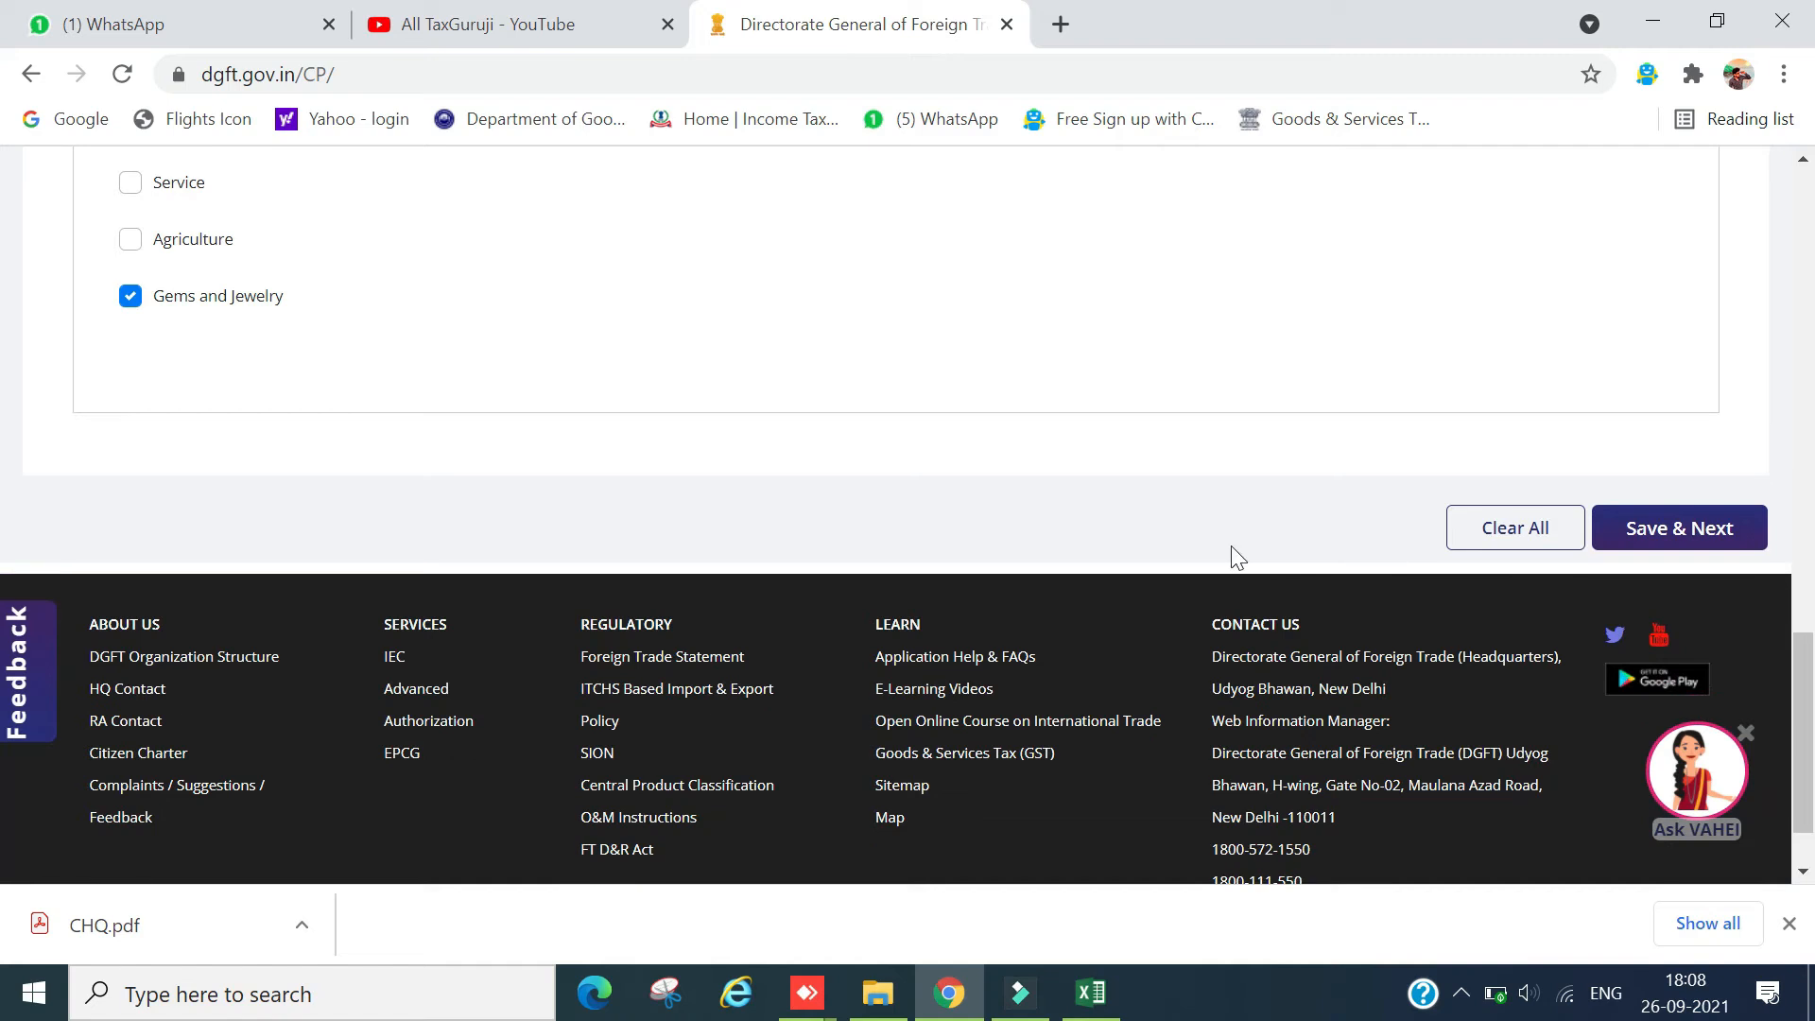
{"action": "left_click", "coordinate": [1702, 528]}
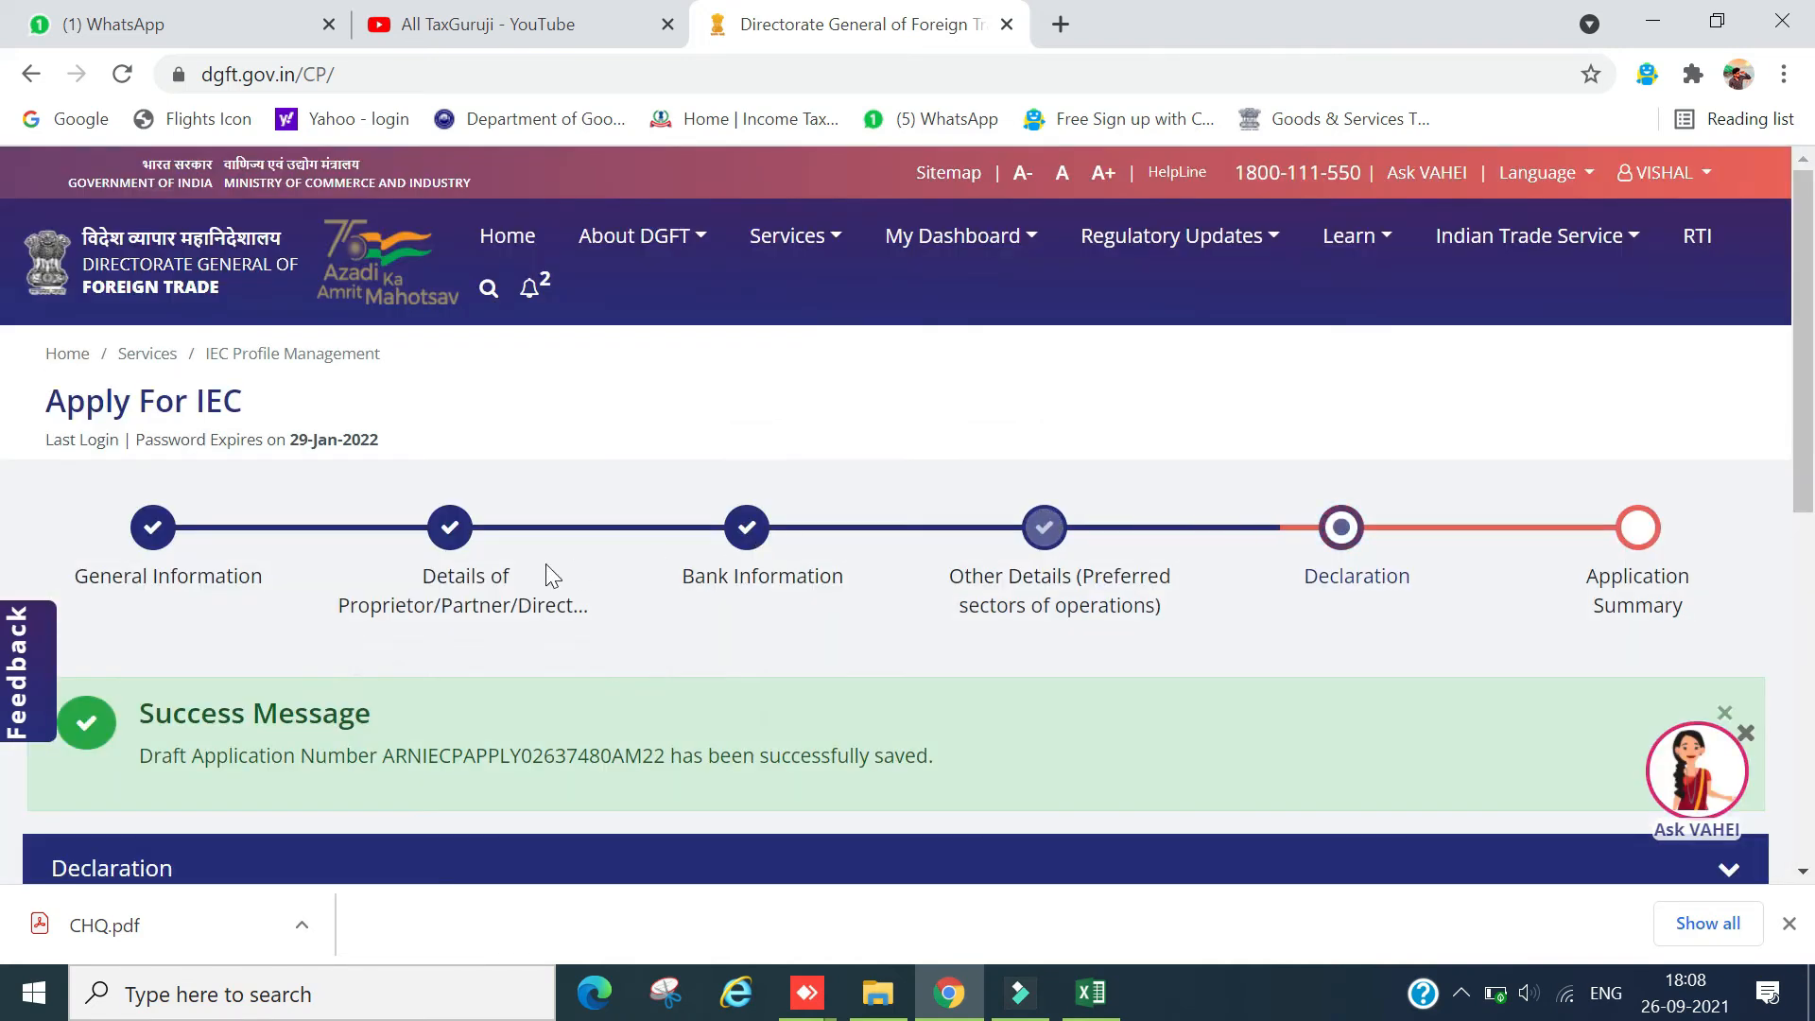
Go through the Declaration text and accept the declaration/undertaking.
{"action": "scroll", "coordinate": [564, 584], "scroll_direction": "down", "scroll_amount": 3}
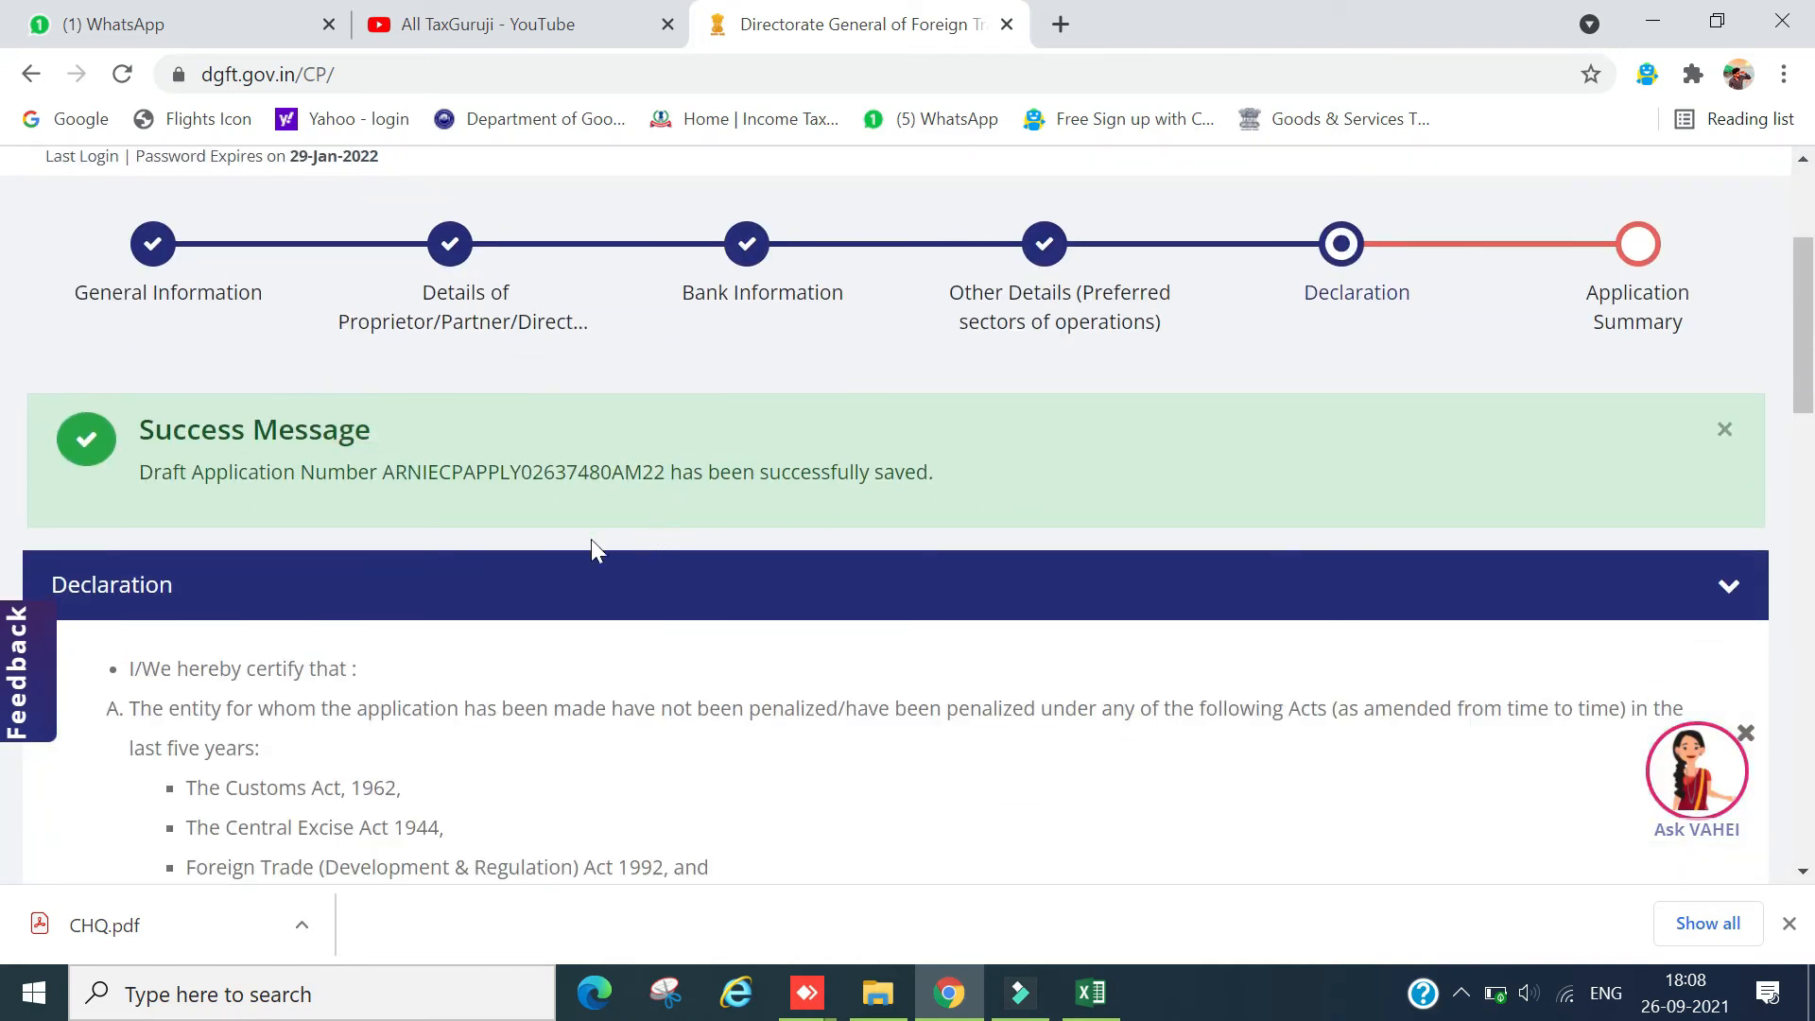
{"action": "scroll", "coordinate": [592, 541], "scroll_direction": "down", "scroll_amount": 15}
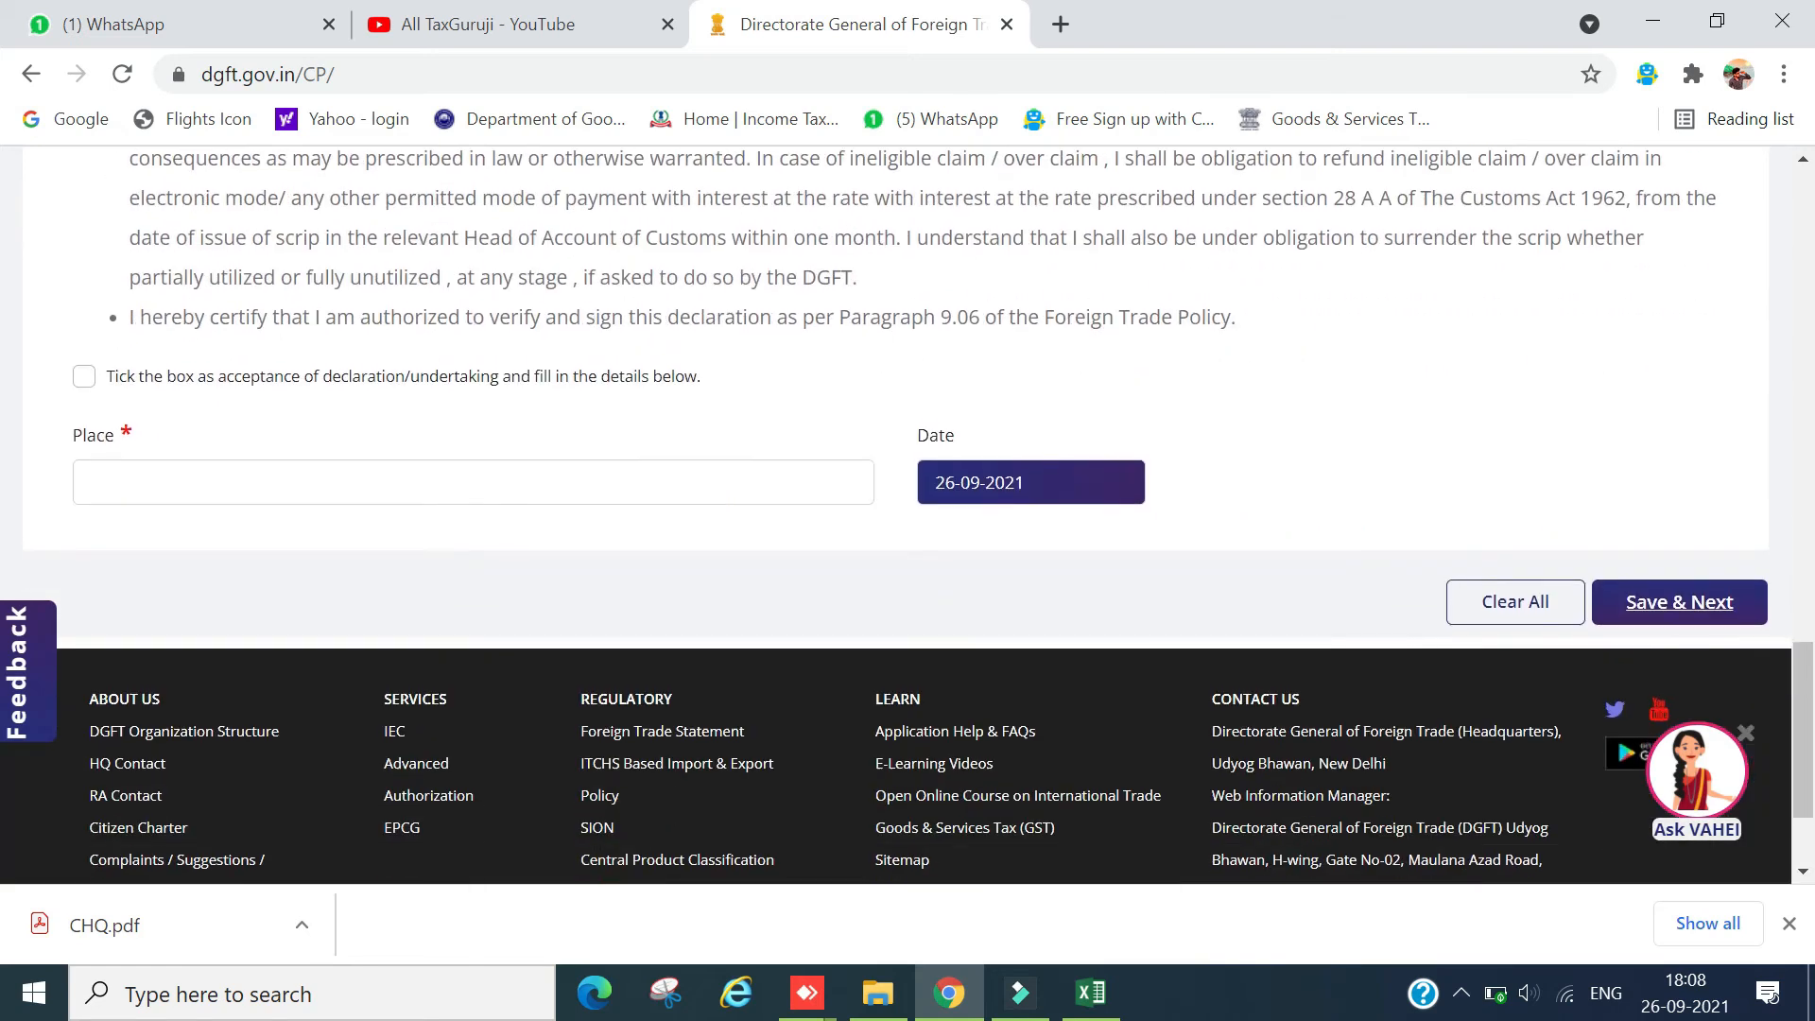
{"action": "left_click", "coordinate": [83, 376]}
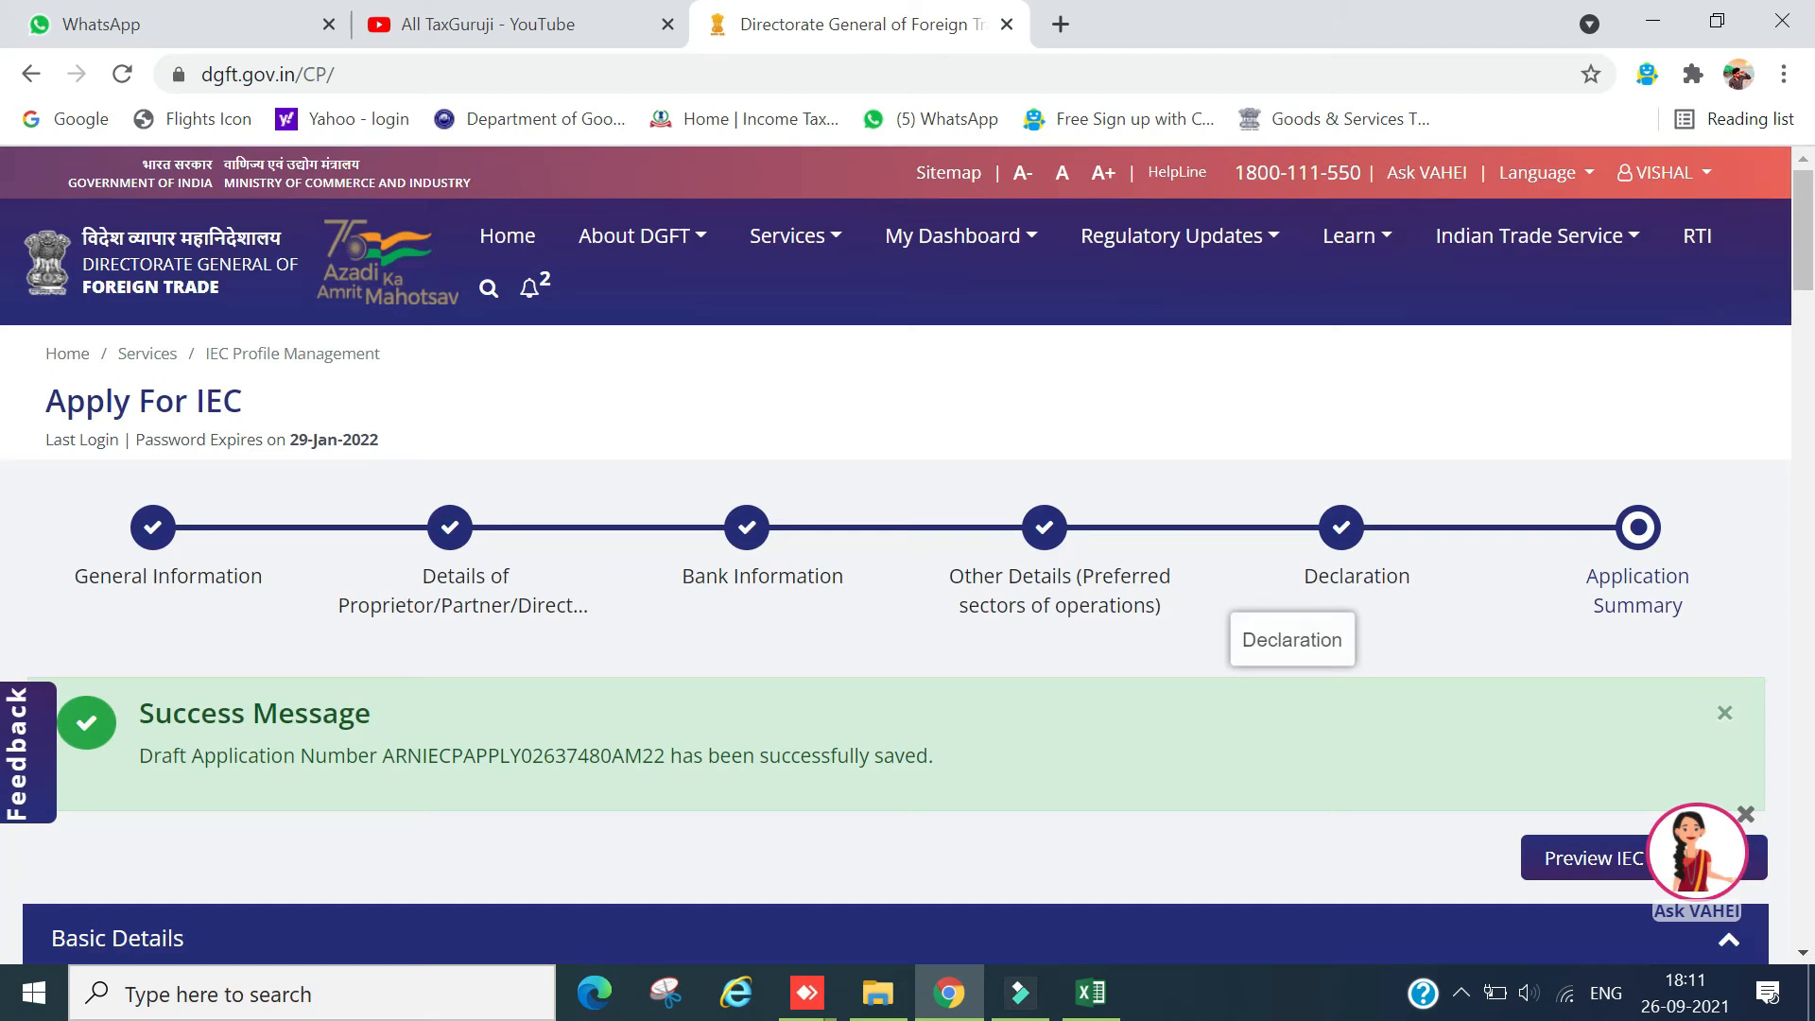
Review the Application Summary from Basic Details through the proprietor and bank sections to the declaration and application fee.
{"action": "scroll", "coordinate": [989, 608], "scroll_direction": "down", "scroll_amount": 3}
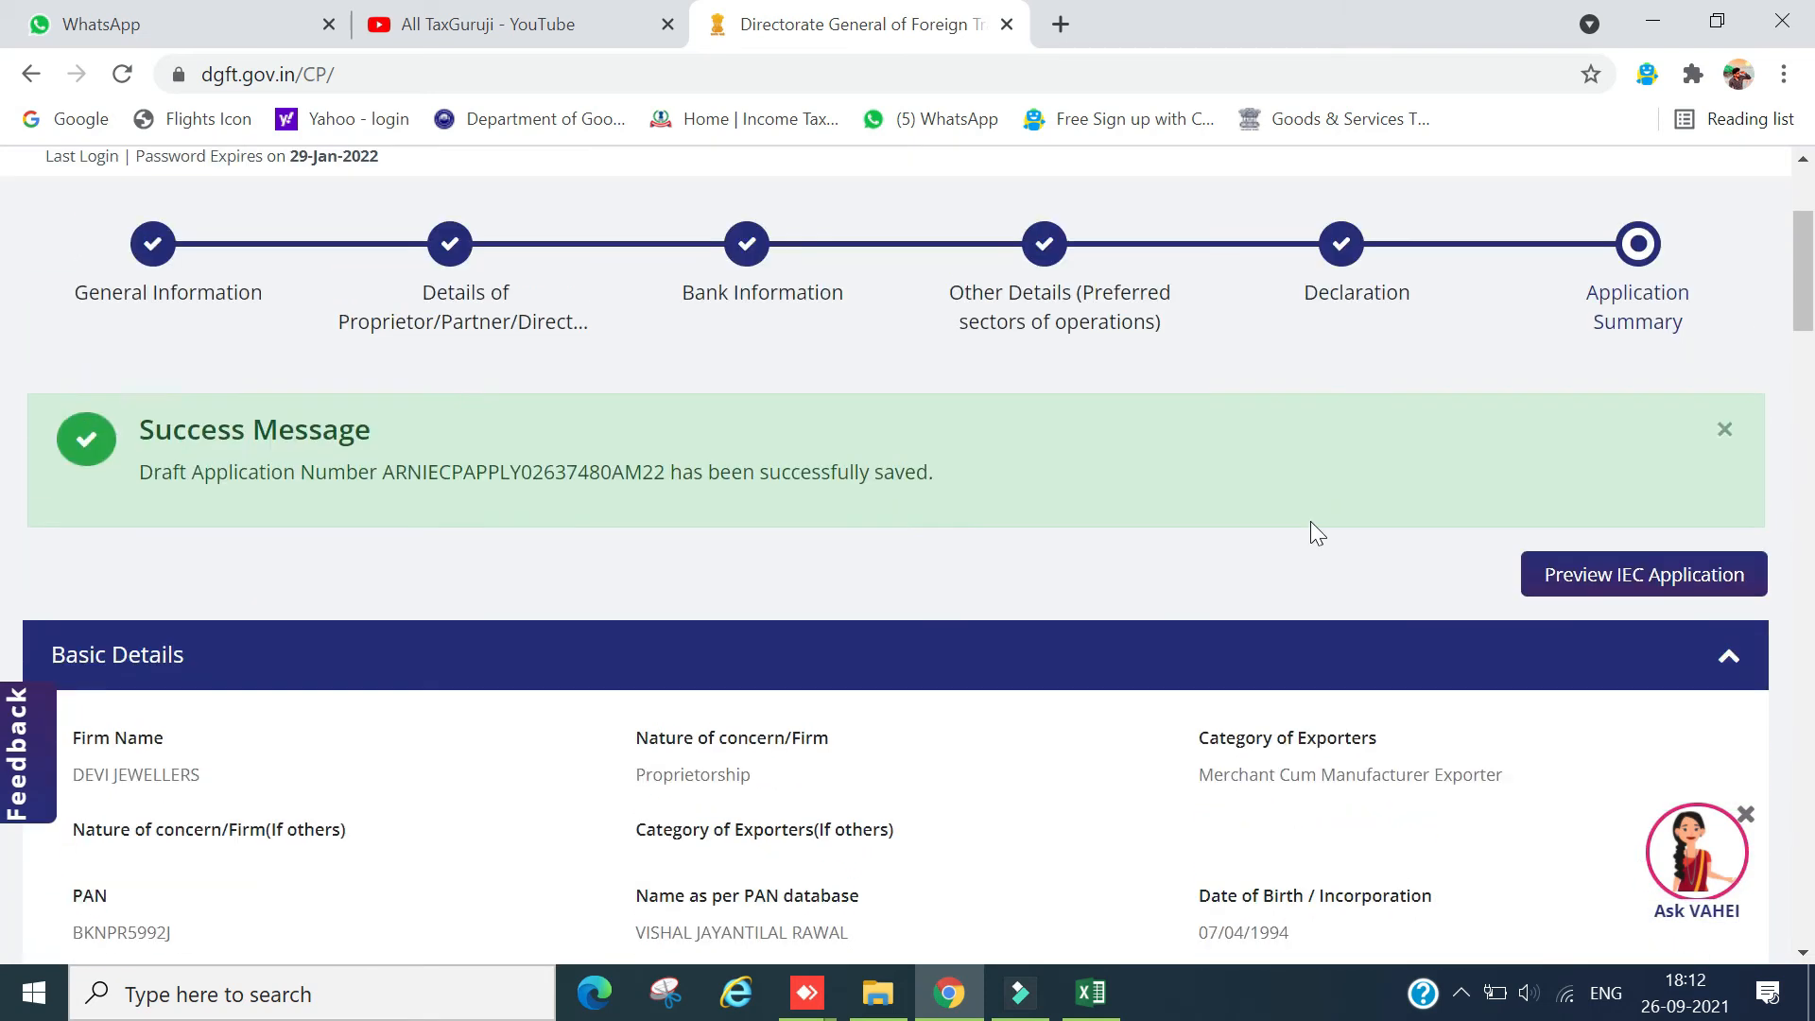
{"action": "scroll", "coordinate": [1312, 522], "scroll_direction": "down", "scroll_amount": 7}
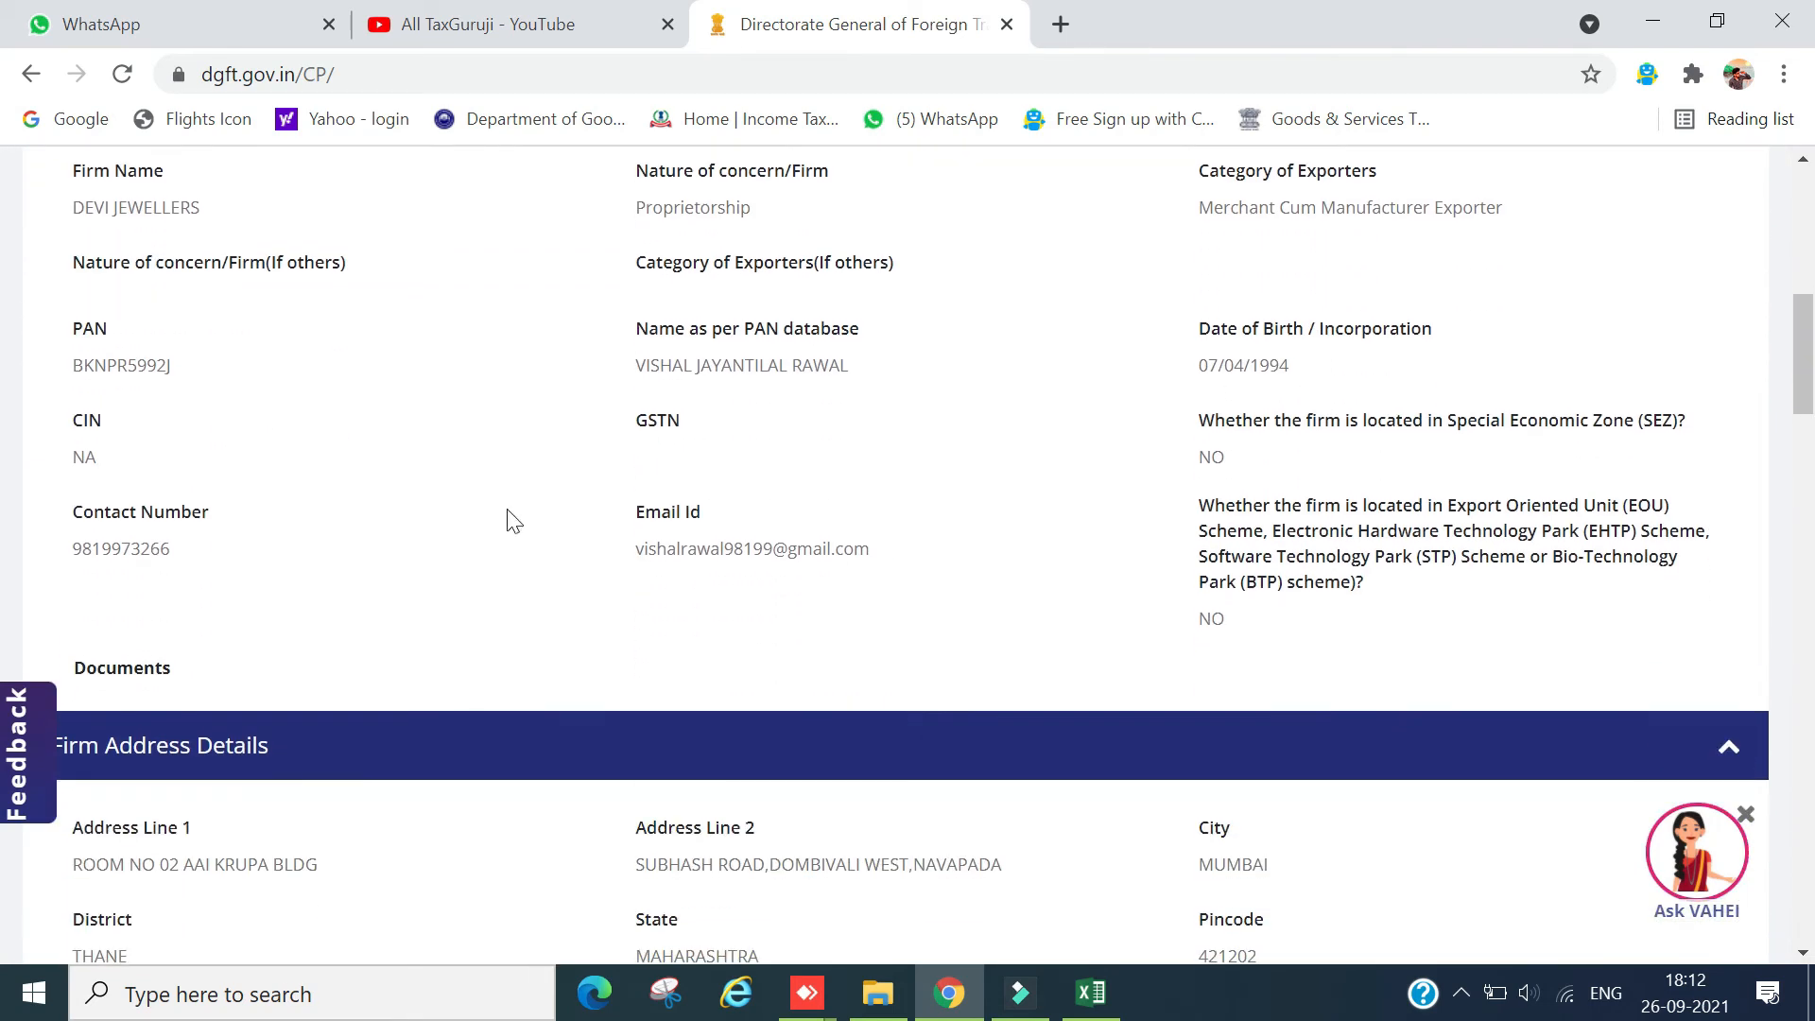
{"action": "scroll", "coordinate": [931, 434], "scroll_direction": "down", "scroll_amount": 18}
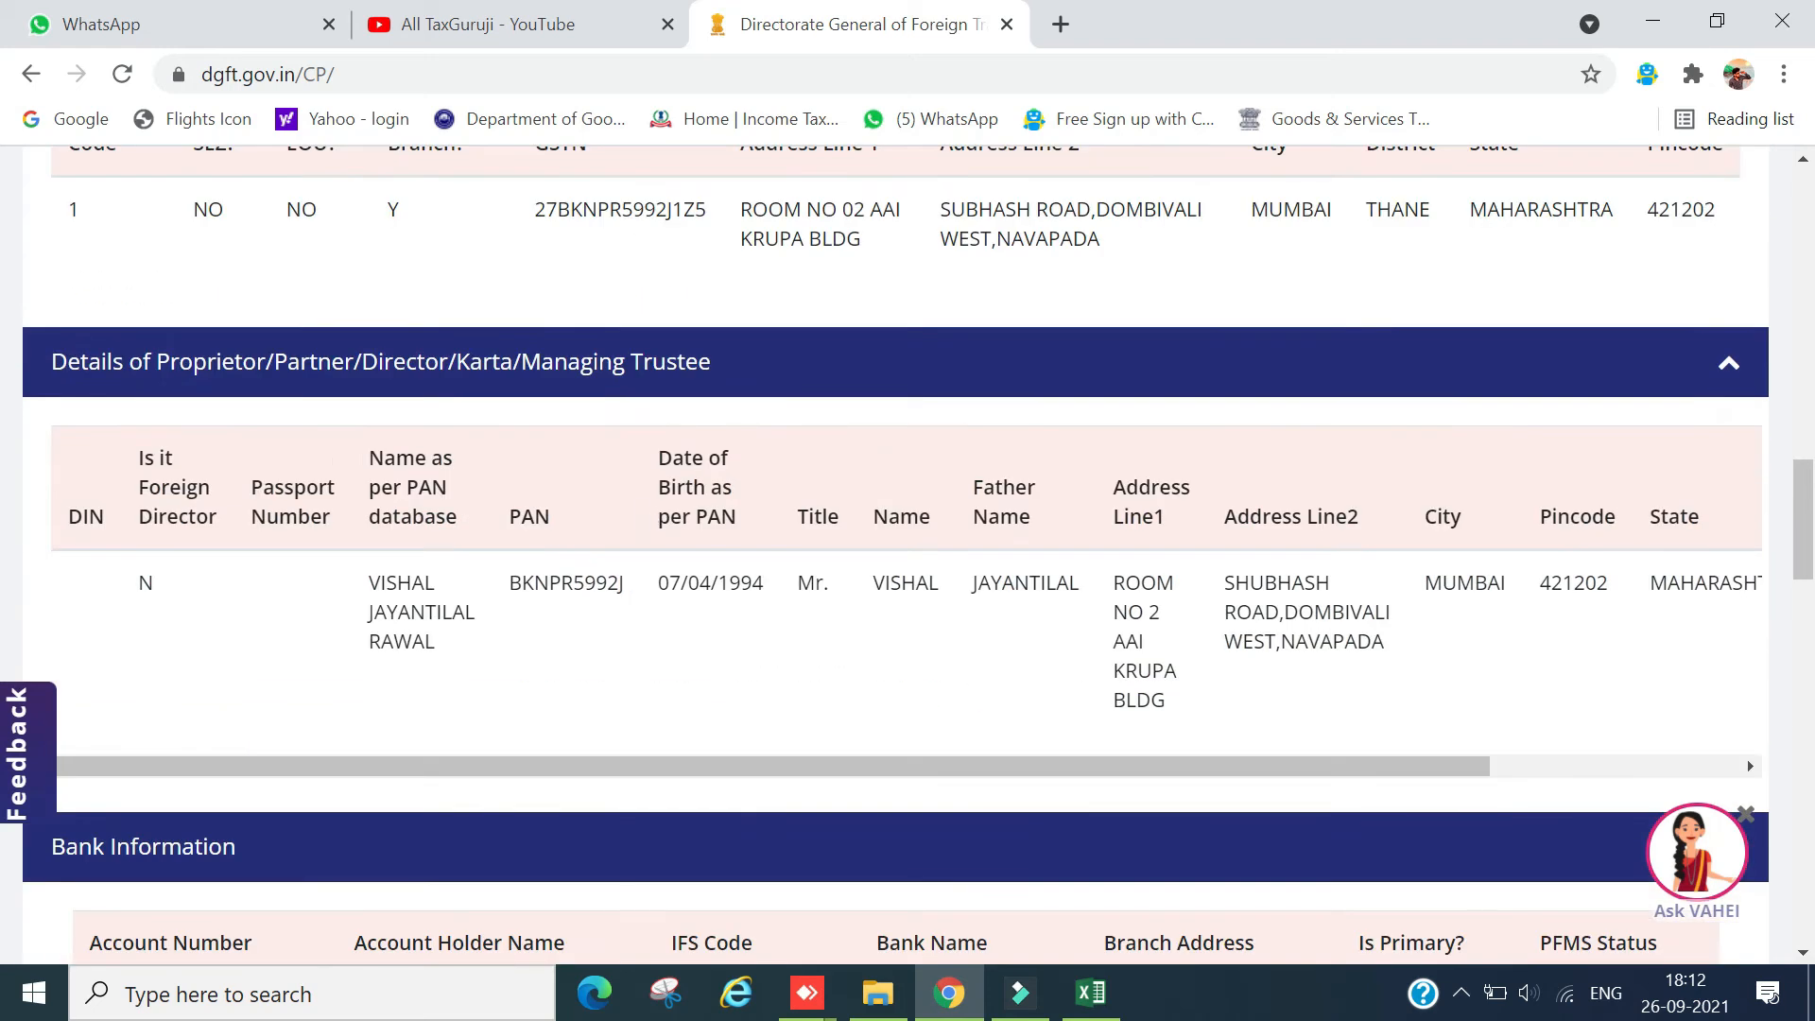
{"action": "scroll", "coordinate": [792, 542], "scroll_direction": "down", "scroll_amount": 15}
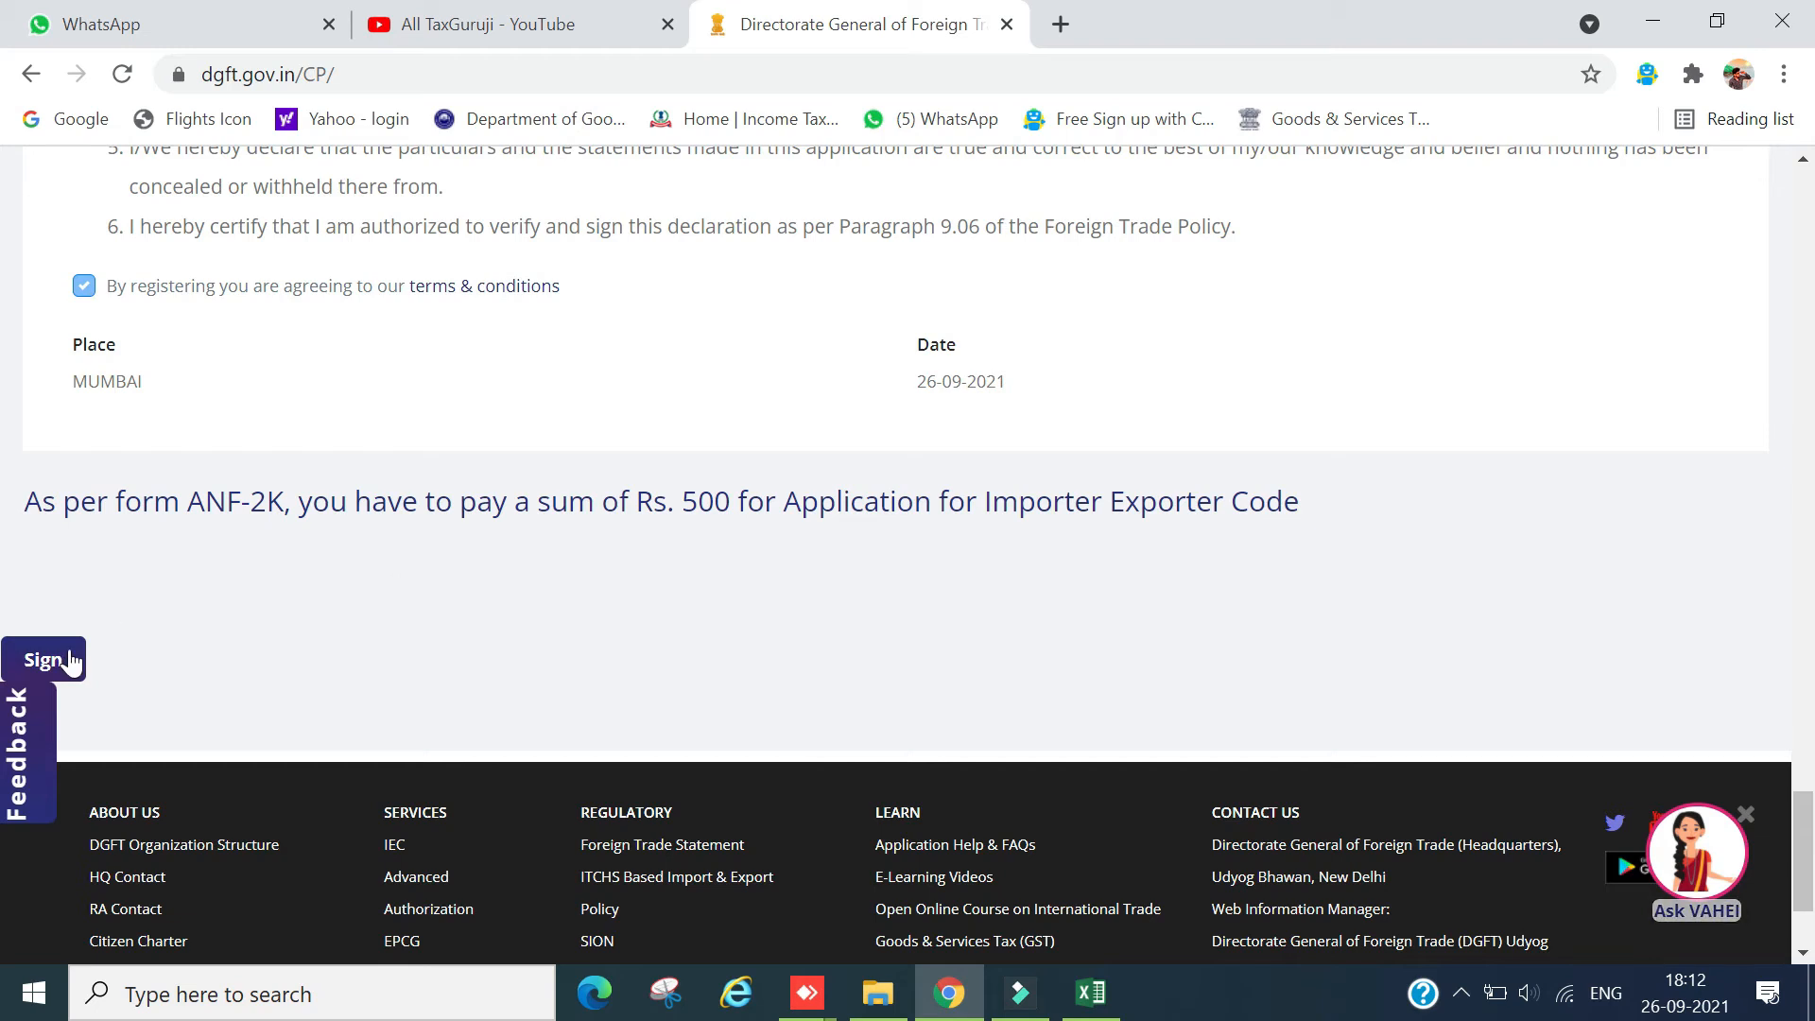
Start signing the application, accept that it cannot be edited once signed, and select the ePass2003 provider and the applicant's certificate.
{"action": "left_click", "coordinate": [66, 662]}
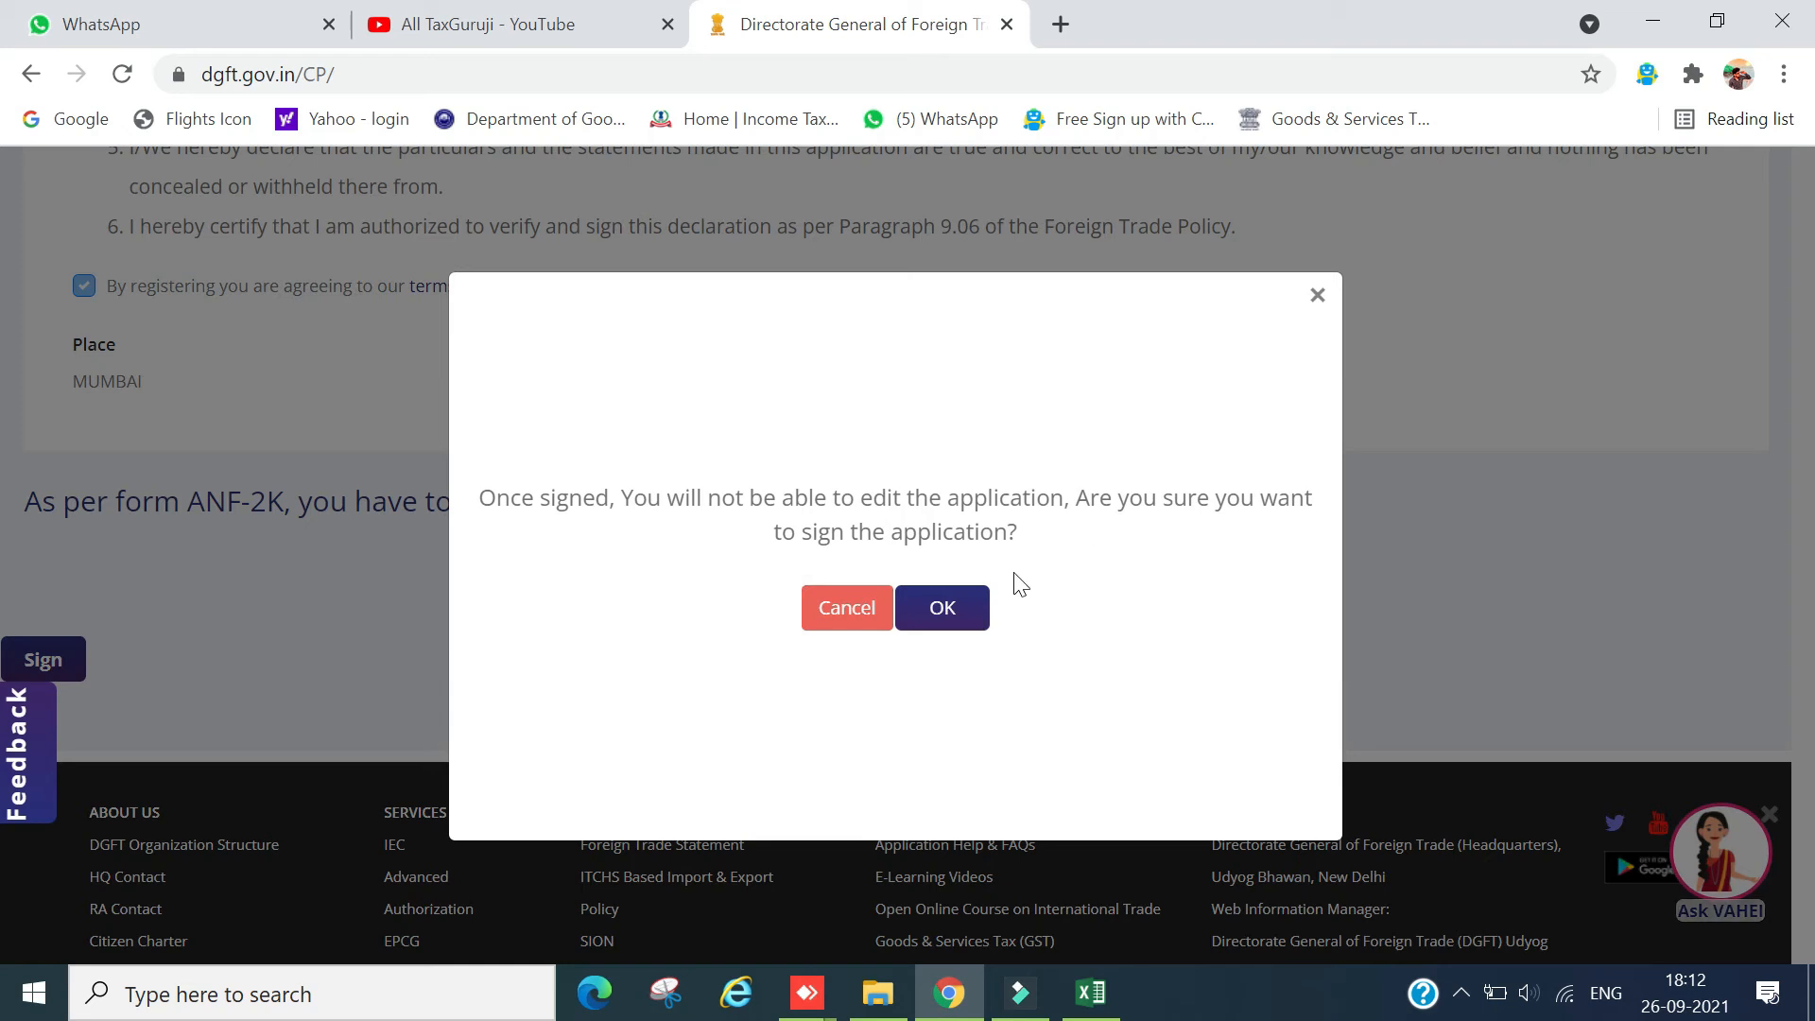
{"action": "left_click", "coordinate": [971, 613]}
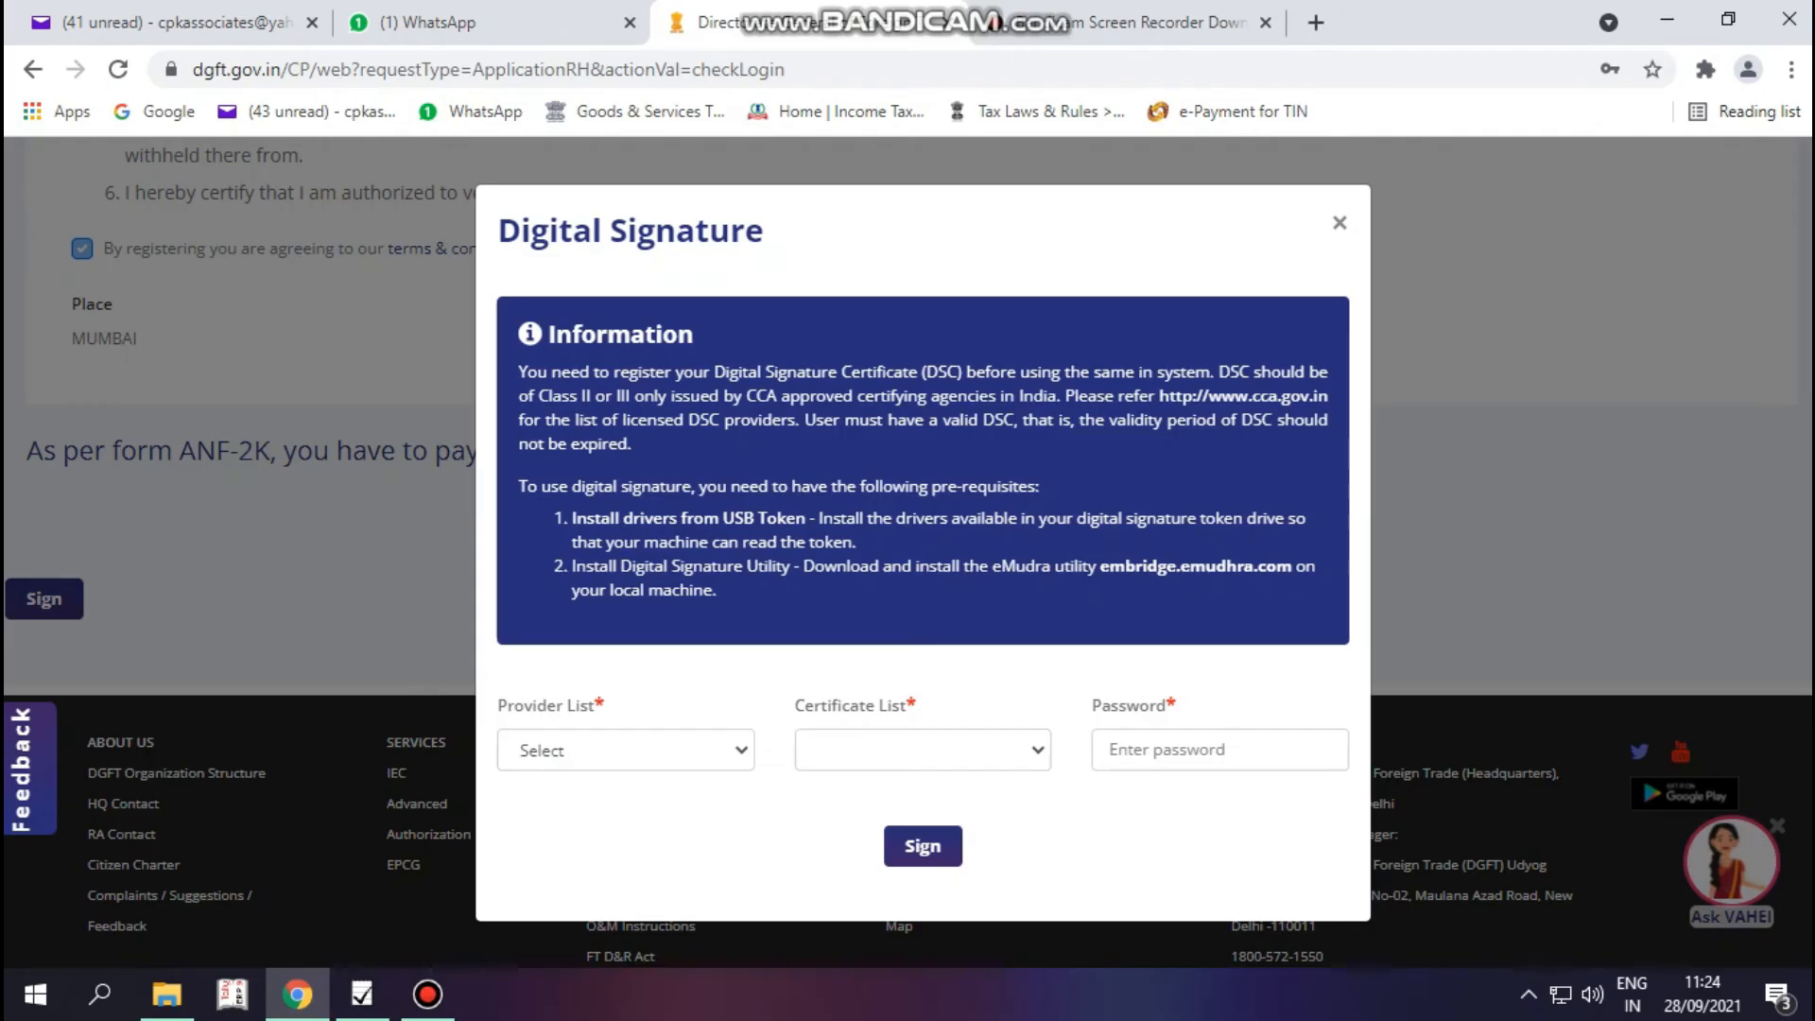
{"action": "left_click", "coordinate": [620, 750]}
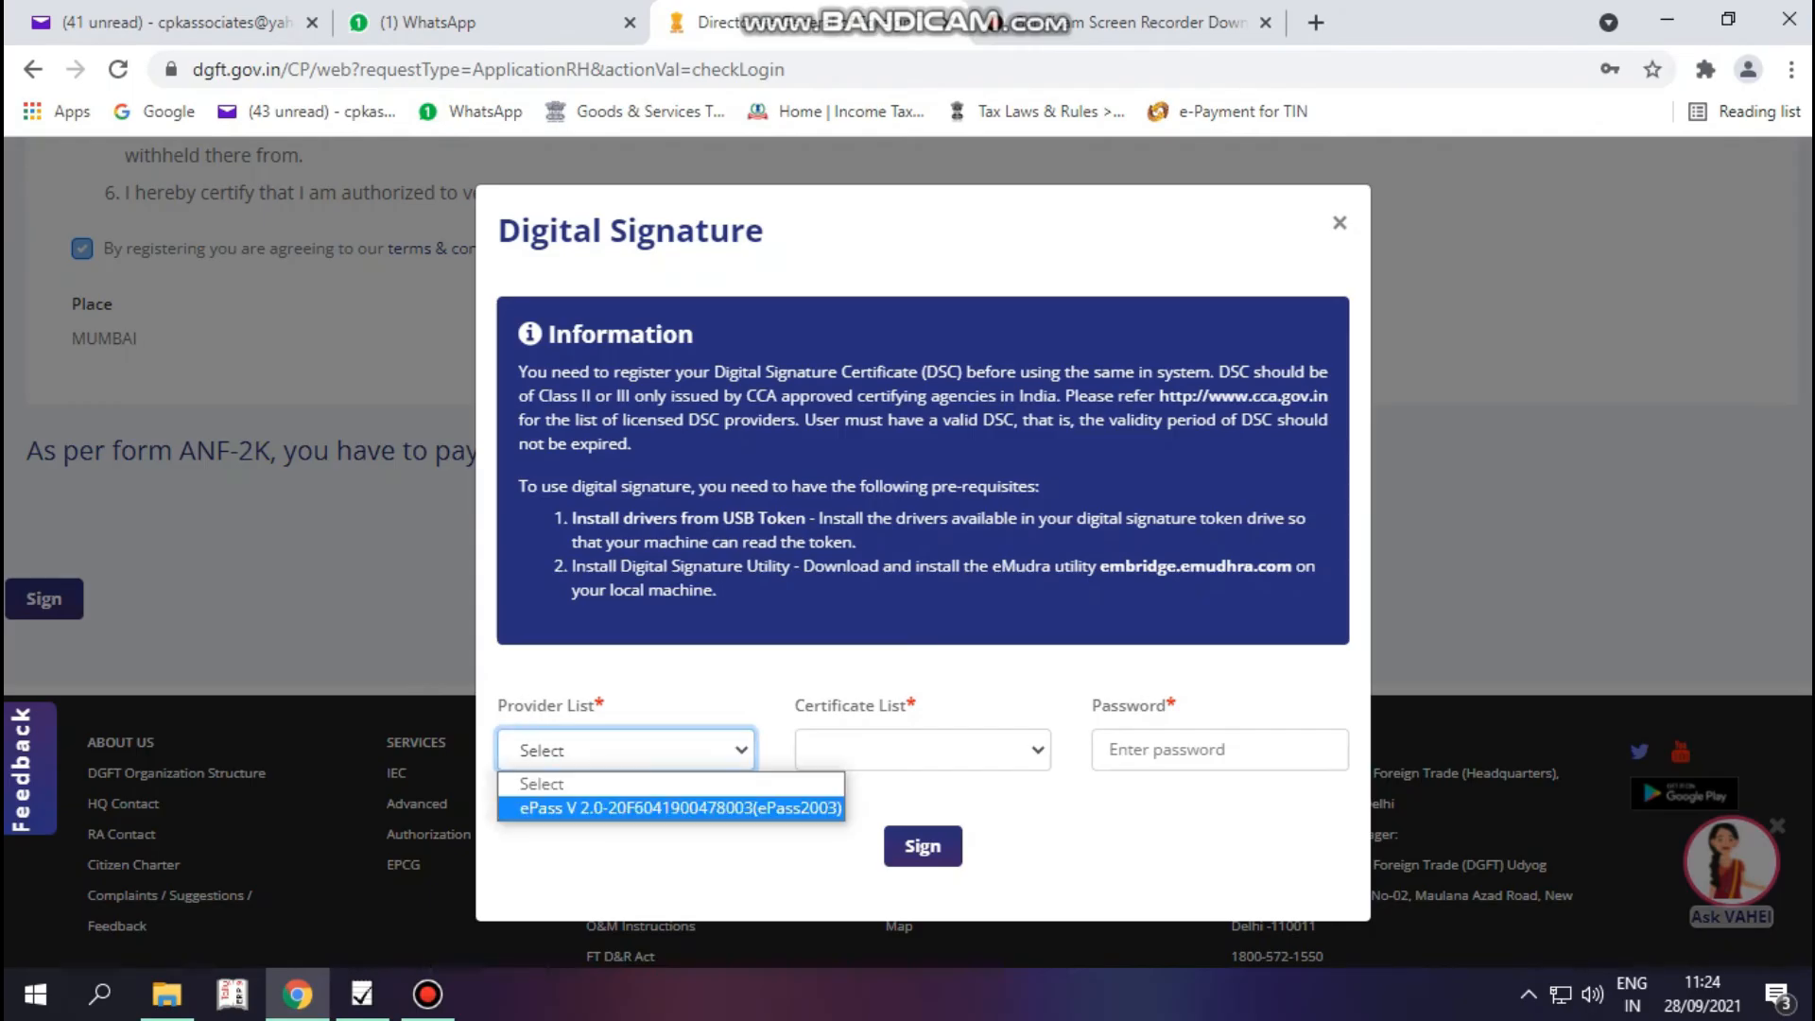
{"action": "left_click", "coordinate": [668, 806]}
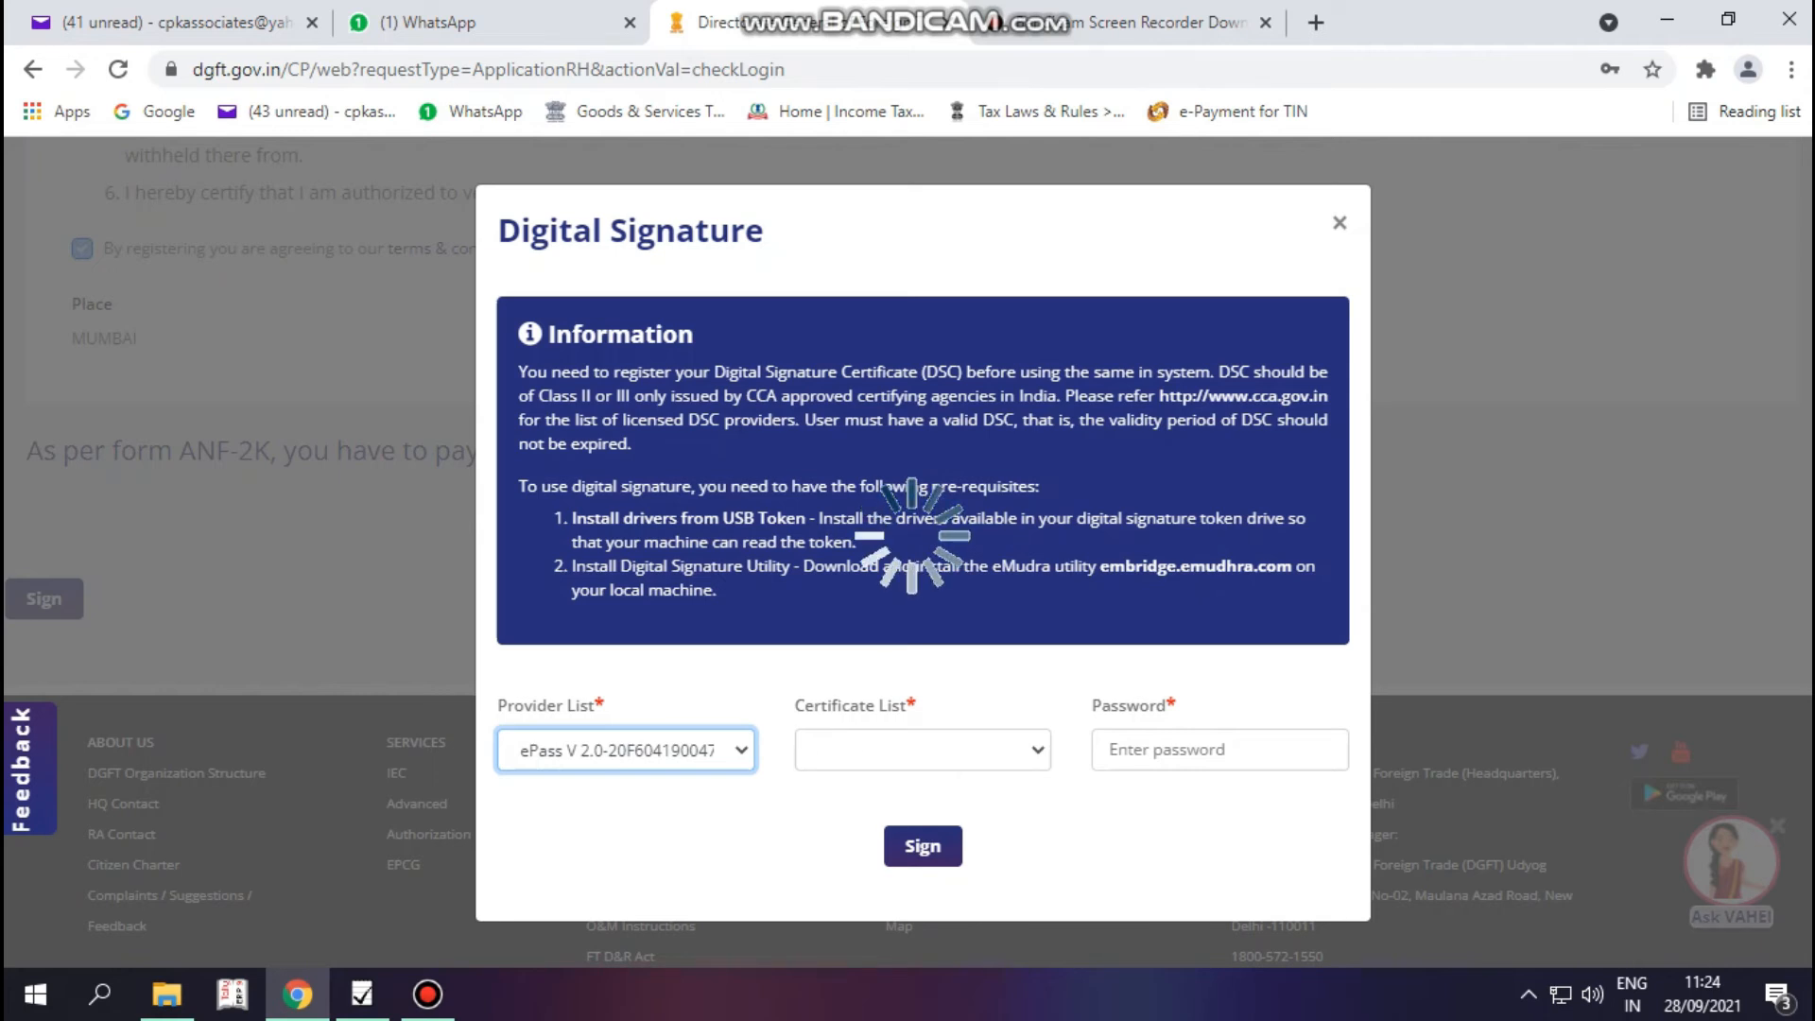
{"action": "left_click", "coordinate": [923, 750]}
{"action": "left_click", "coordinate": [908, 806]}
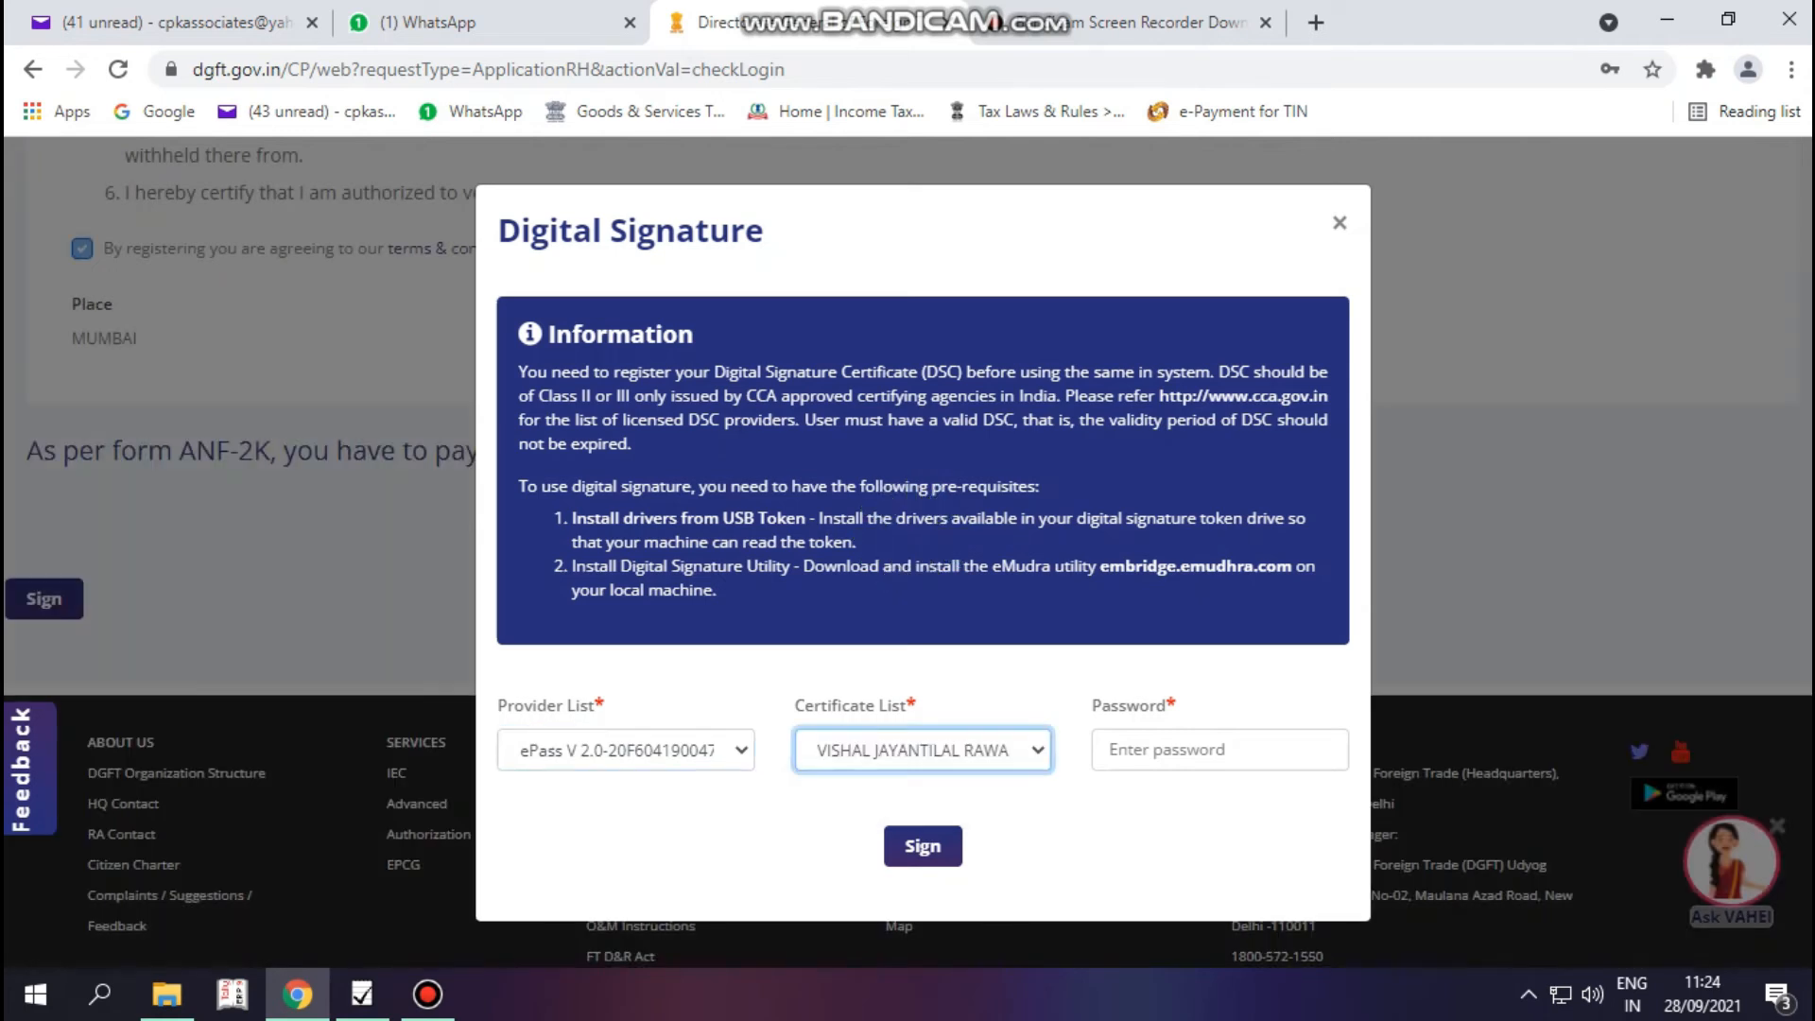
Enter the digital signature password and sign the application.
{"action": "left_click", "coordinate": [1219, 750]}
{"action": "type", "text": "•••••••"}
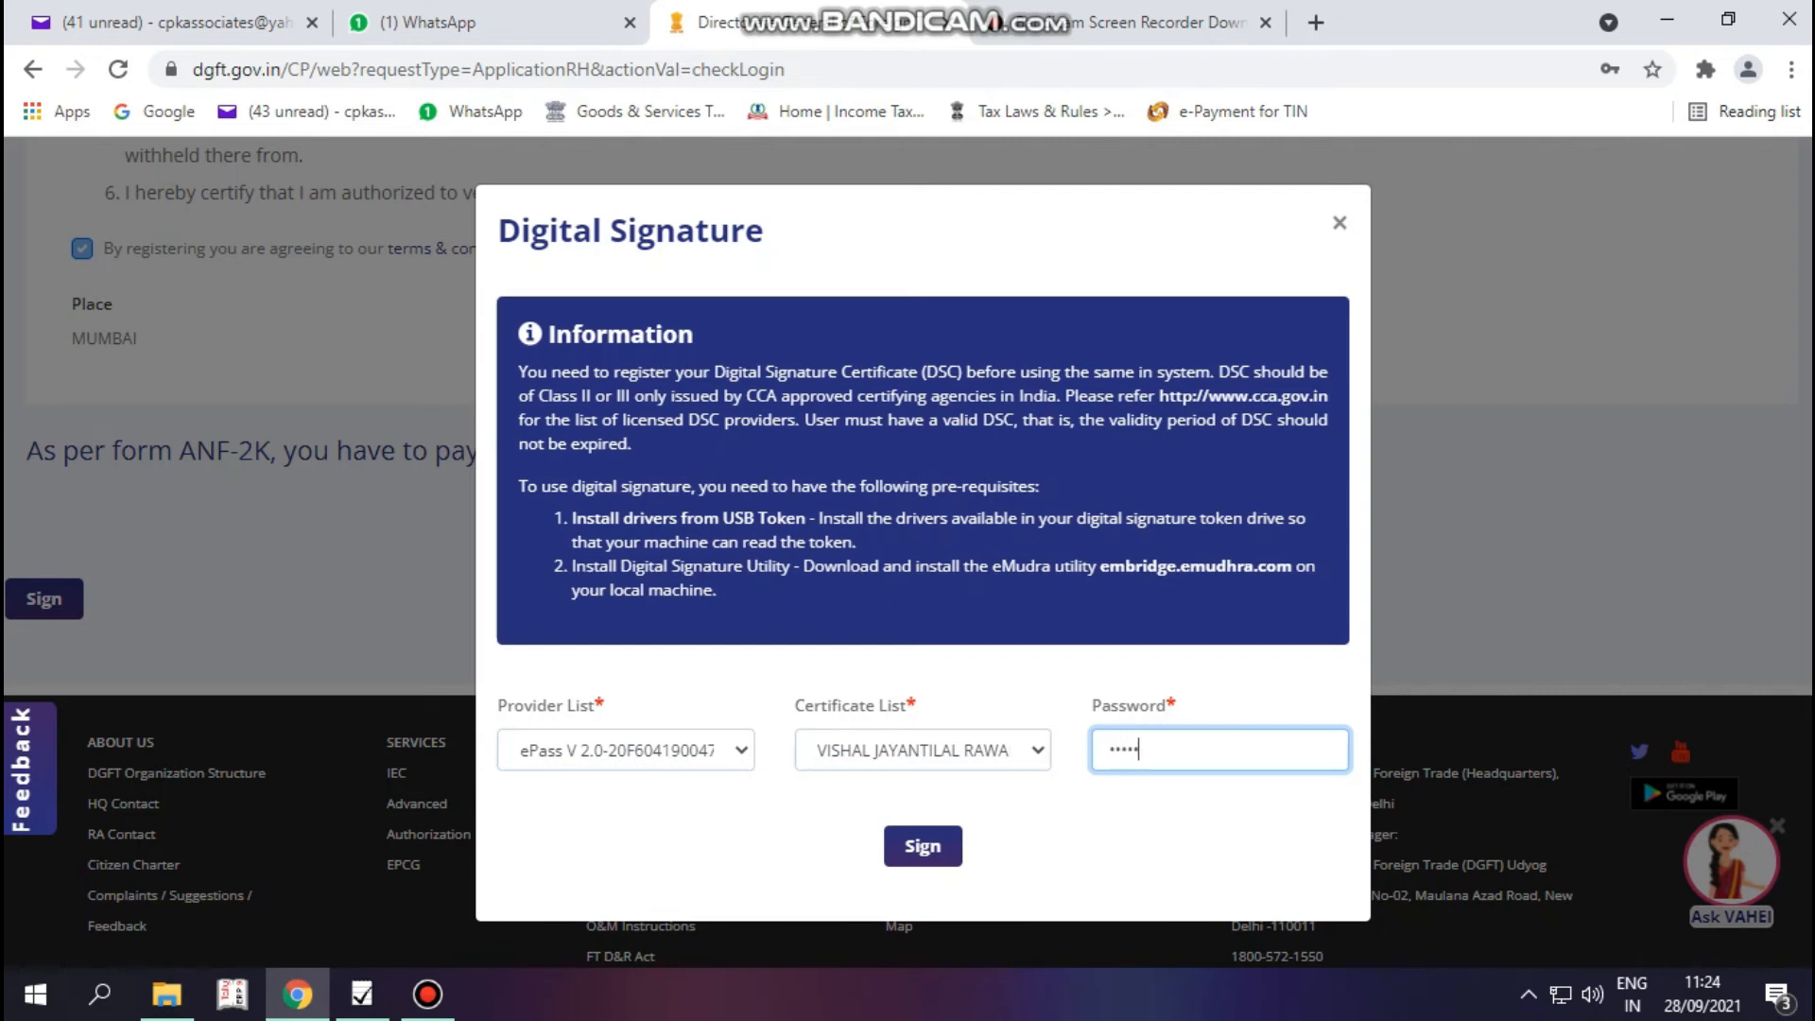
{"action": "type", "text": "•"}
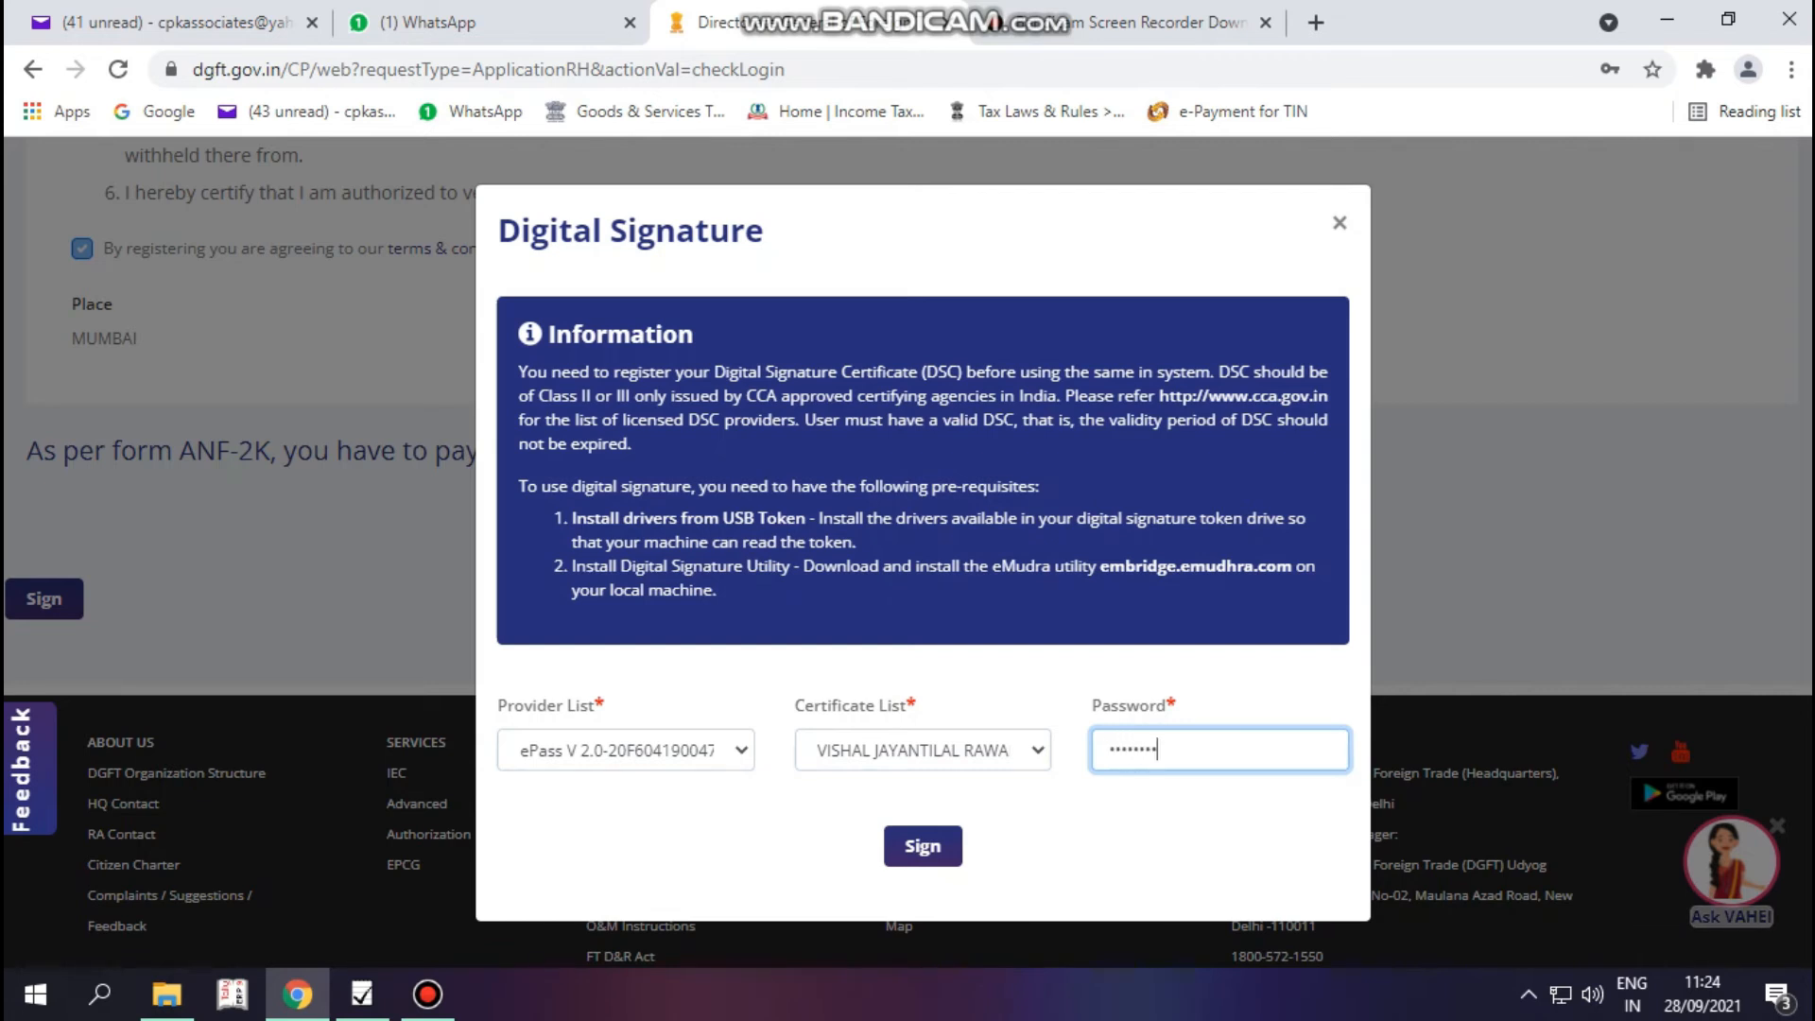
{"action": "key", "text": "Return"}
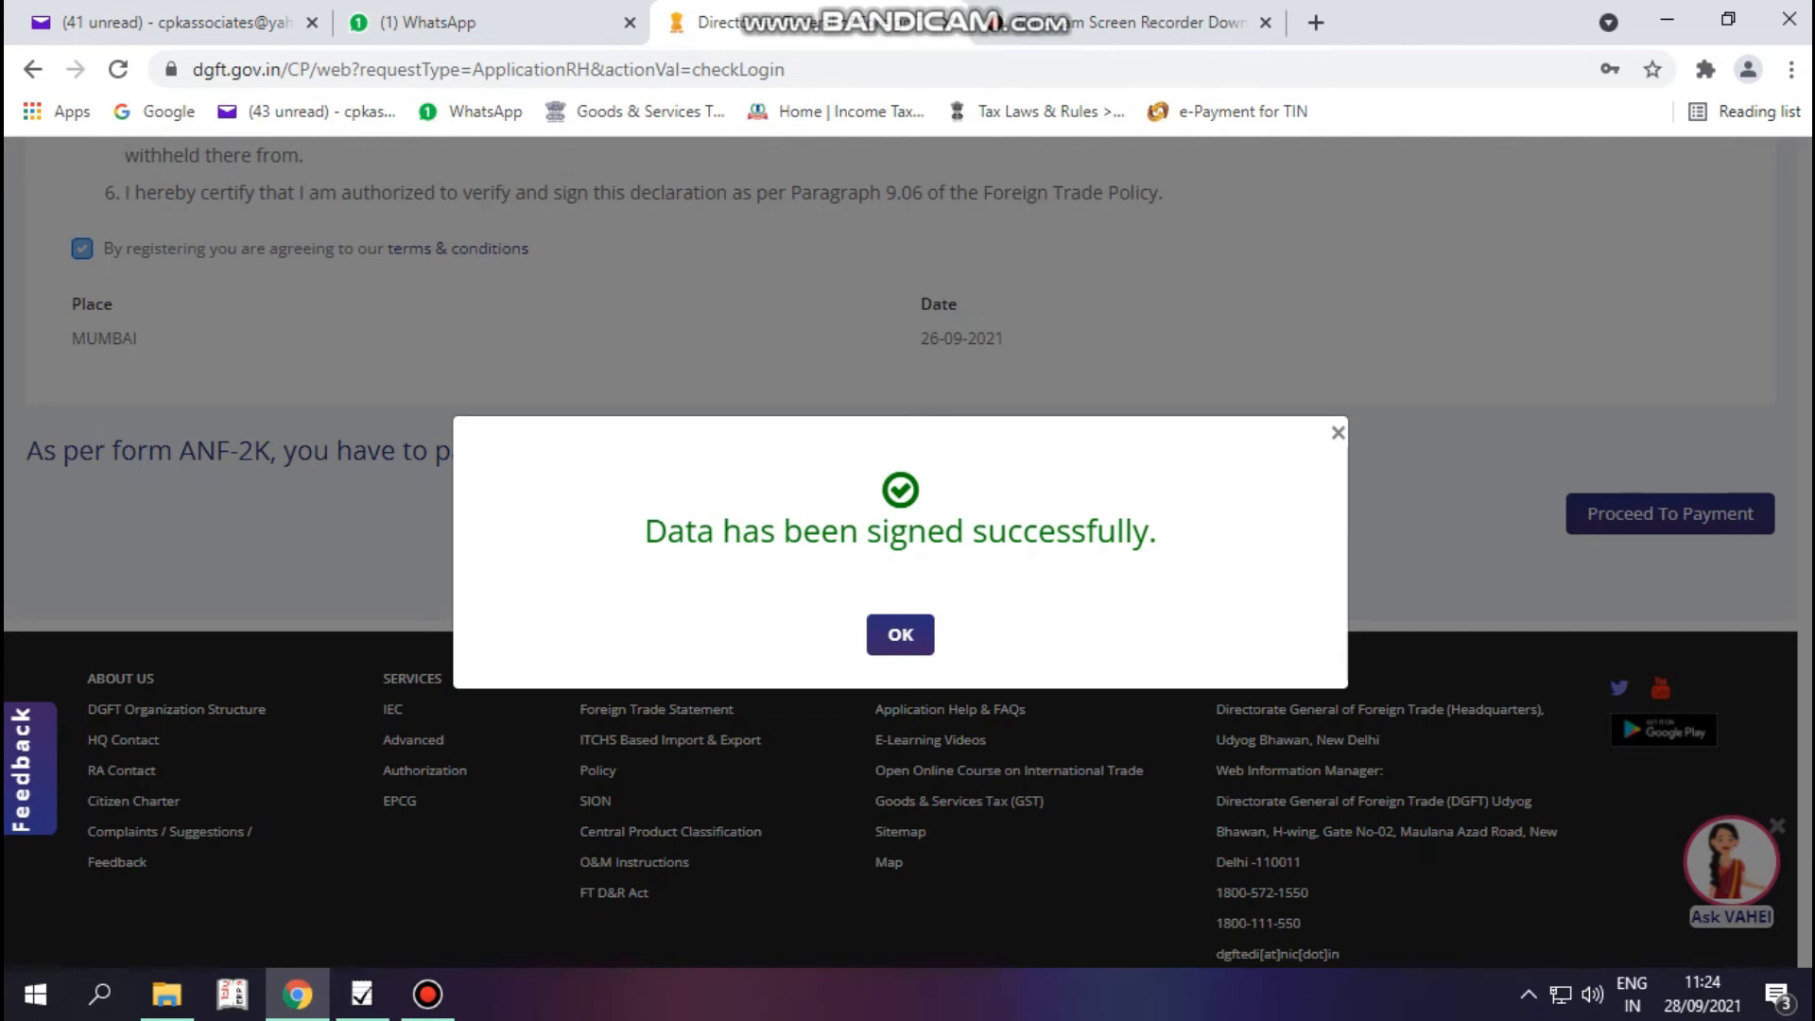
{"action": "key", "text": "Return"}
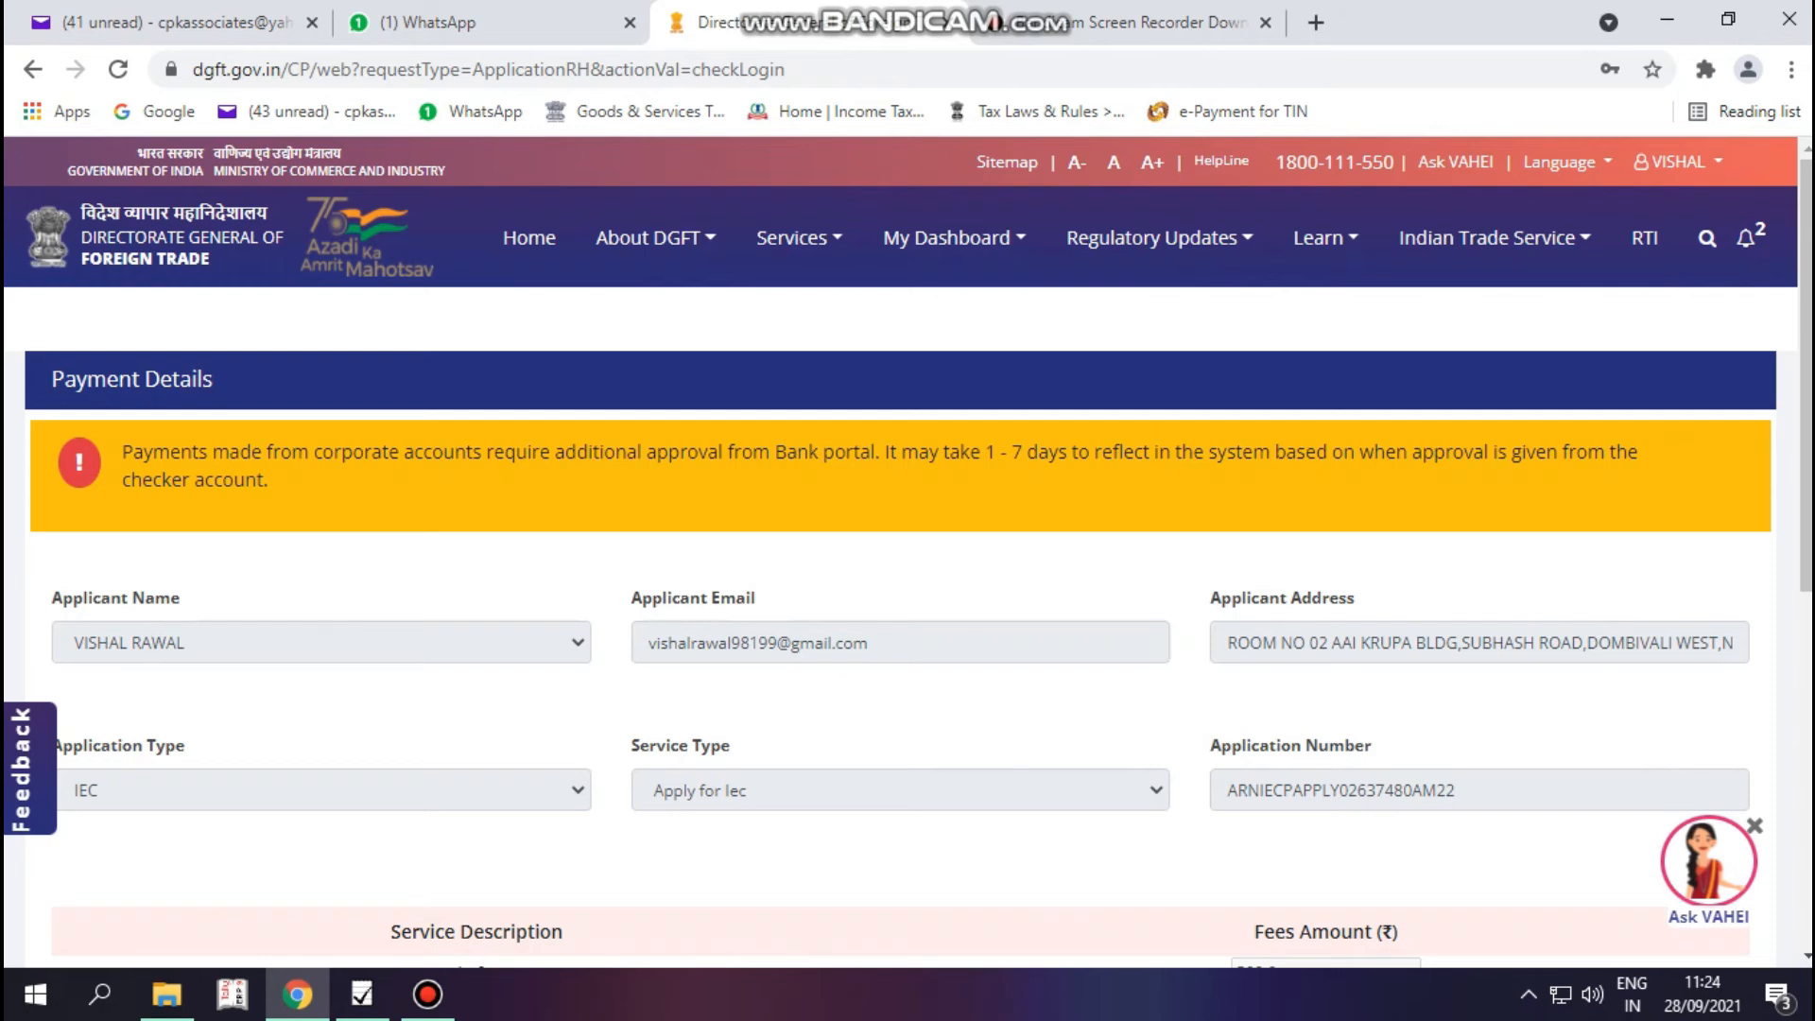
Check the Payment Details and submit the Rs. 500 Apply for IEC fee with No for the legacy payment question.
{"action": "scroll", "coordinate": [907, 548], "scroll_direction": "down", "scroll_amount": 3}
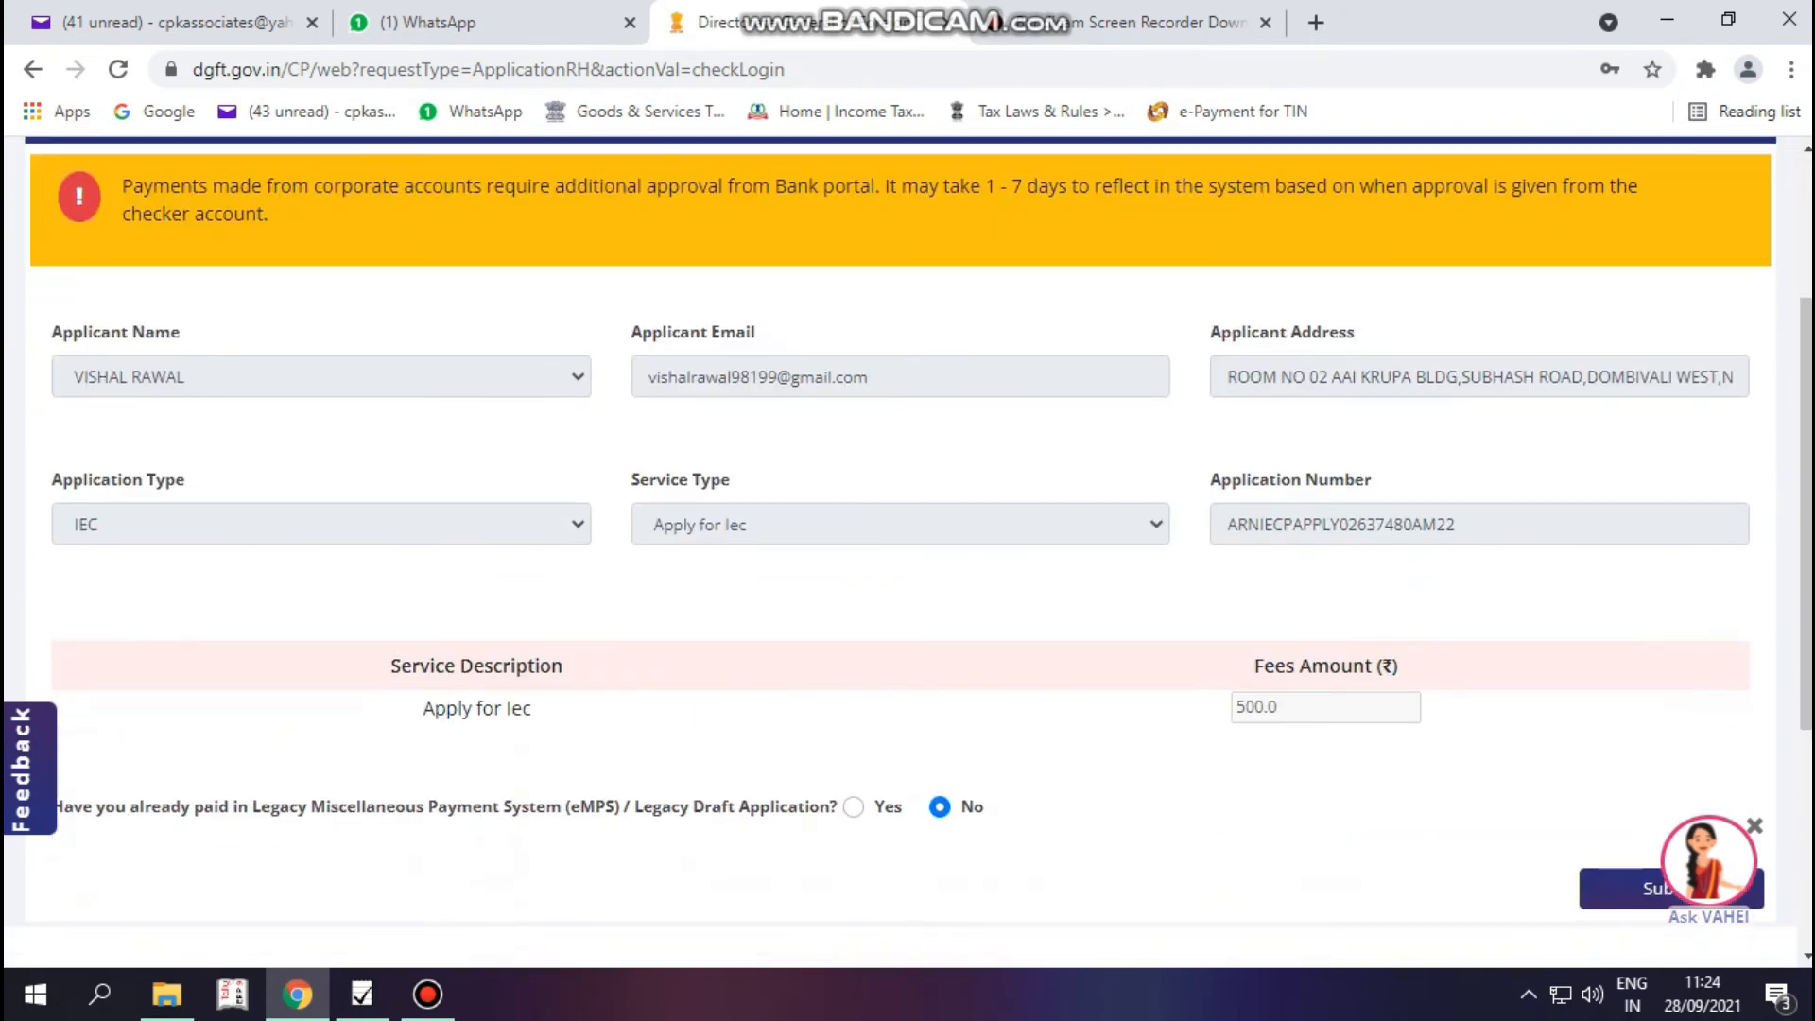
{"action": "scroll", "coordinate": [908, 548], "scroll_direction": "down", "scroll_amount": 4}
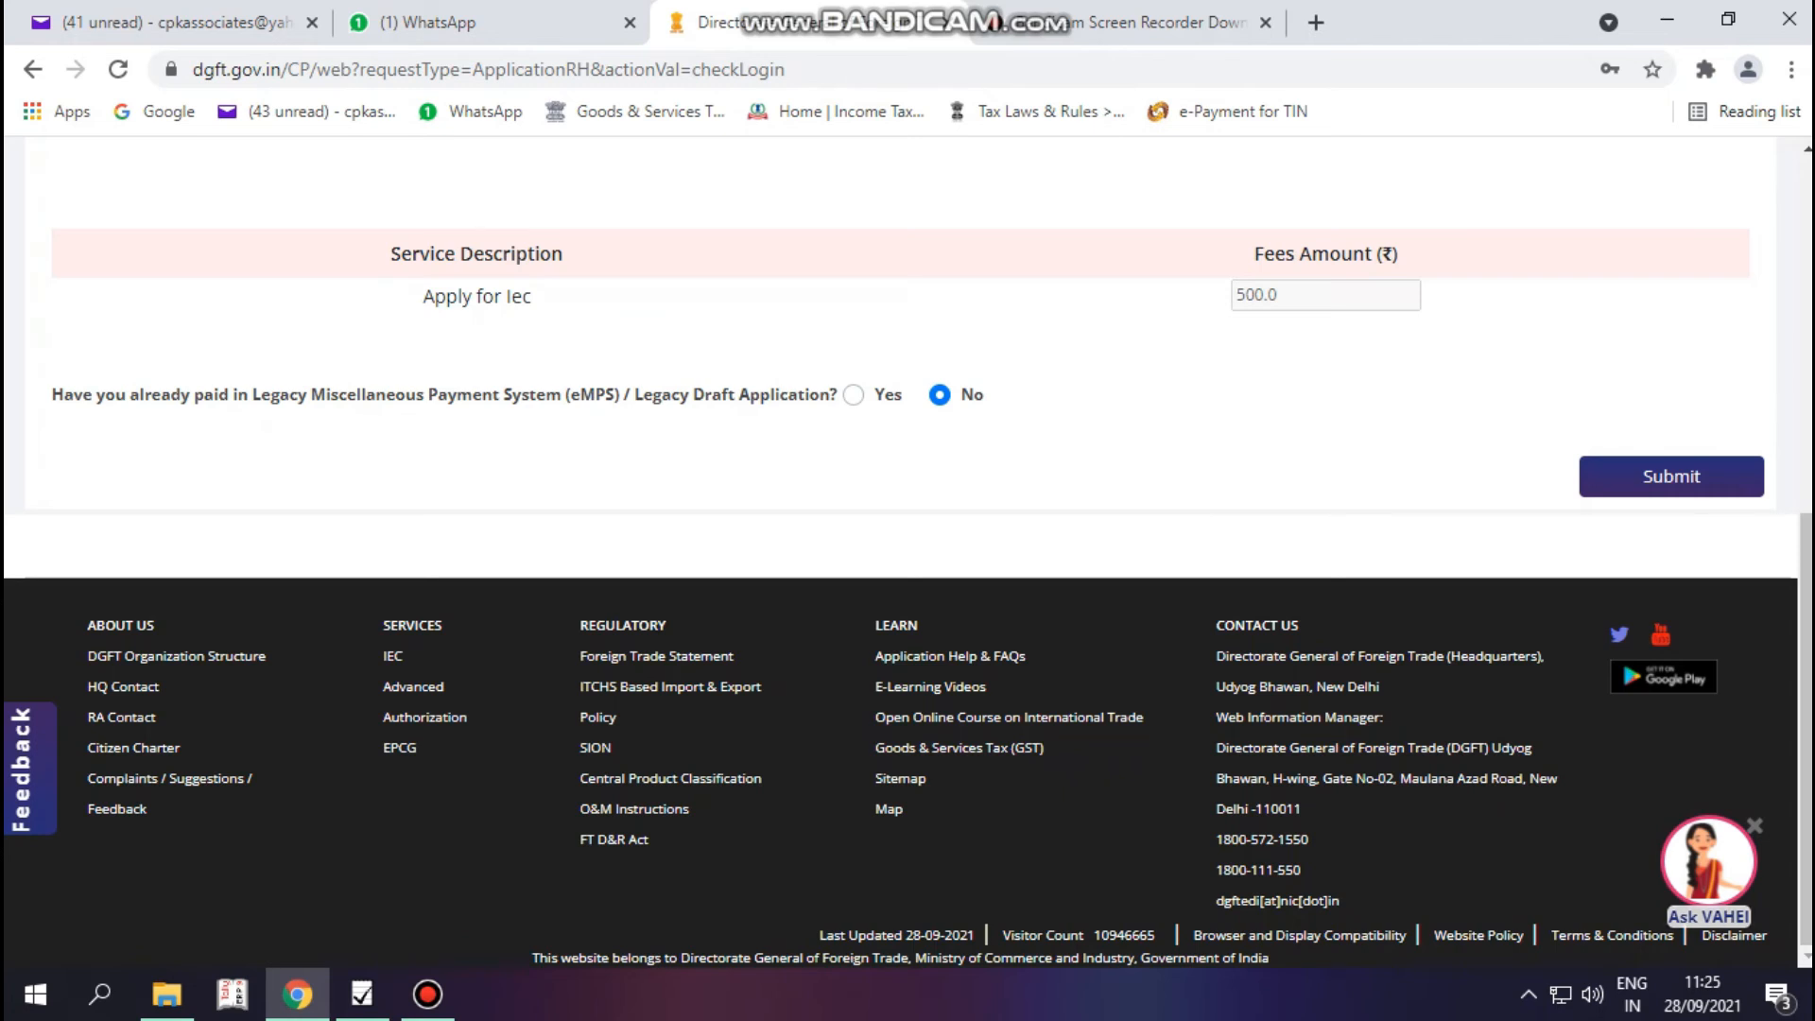
{"action": "key", "text": "Return"}
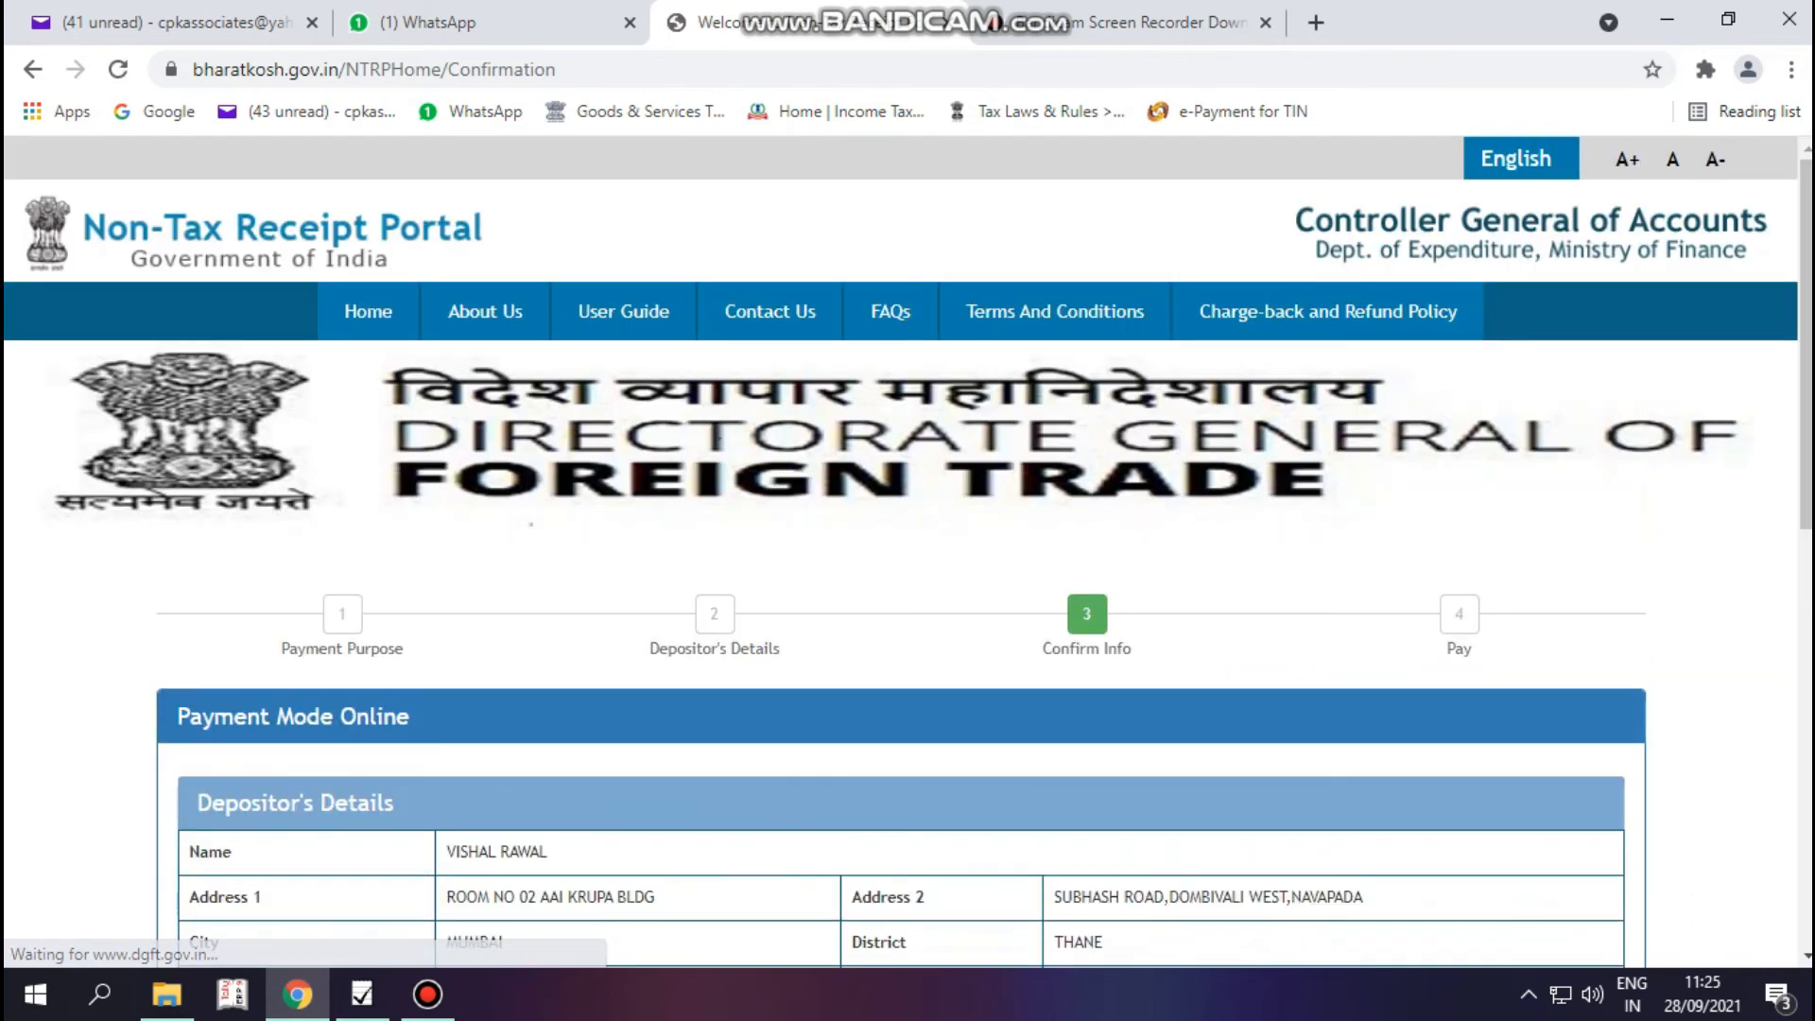
Check the Depositor's Details and Purpose Details, enter the captcha text and confirm to proceed to the payment gateway choices.
{"action": "scroll", "coordinate": [907, 553], "scroll_direction": "down", "scroll_amount": 4}
{"action": "scroll", "coordinate": [907, 553], "scroll_direction": "down", "scroll_amount": 4}
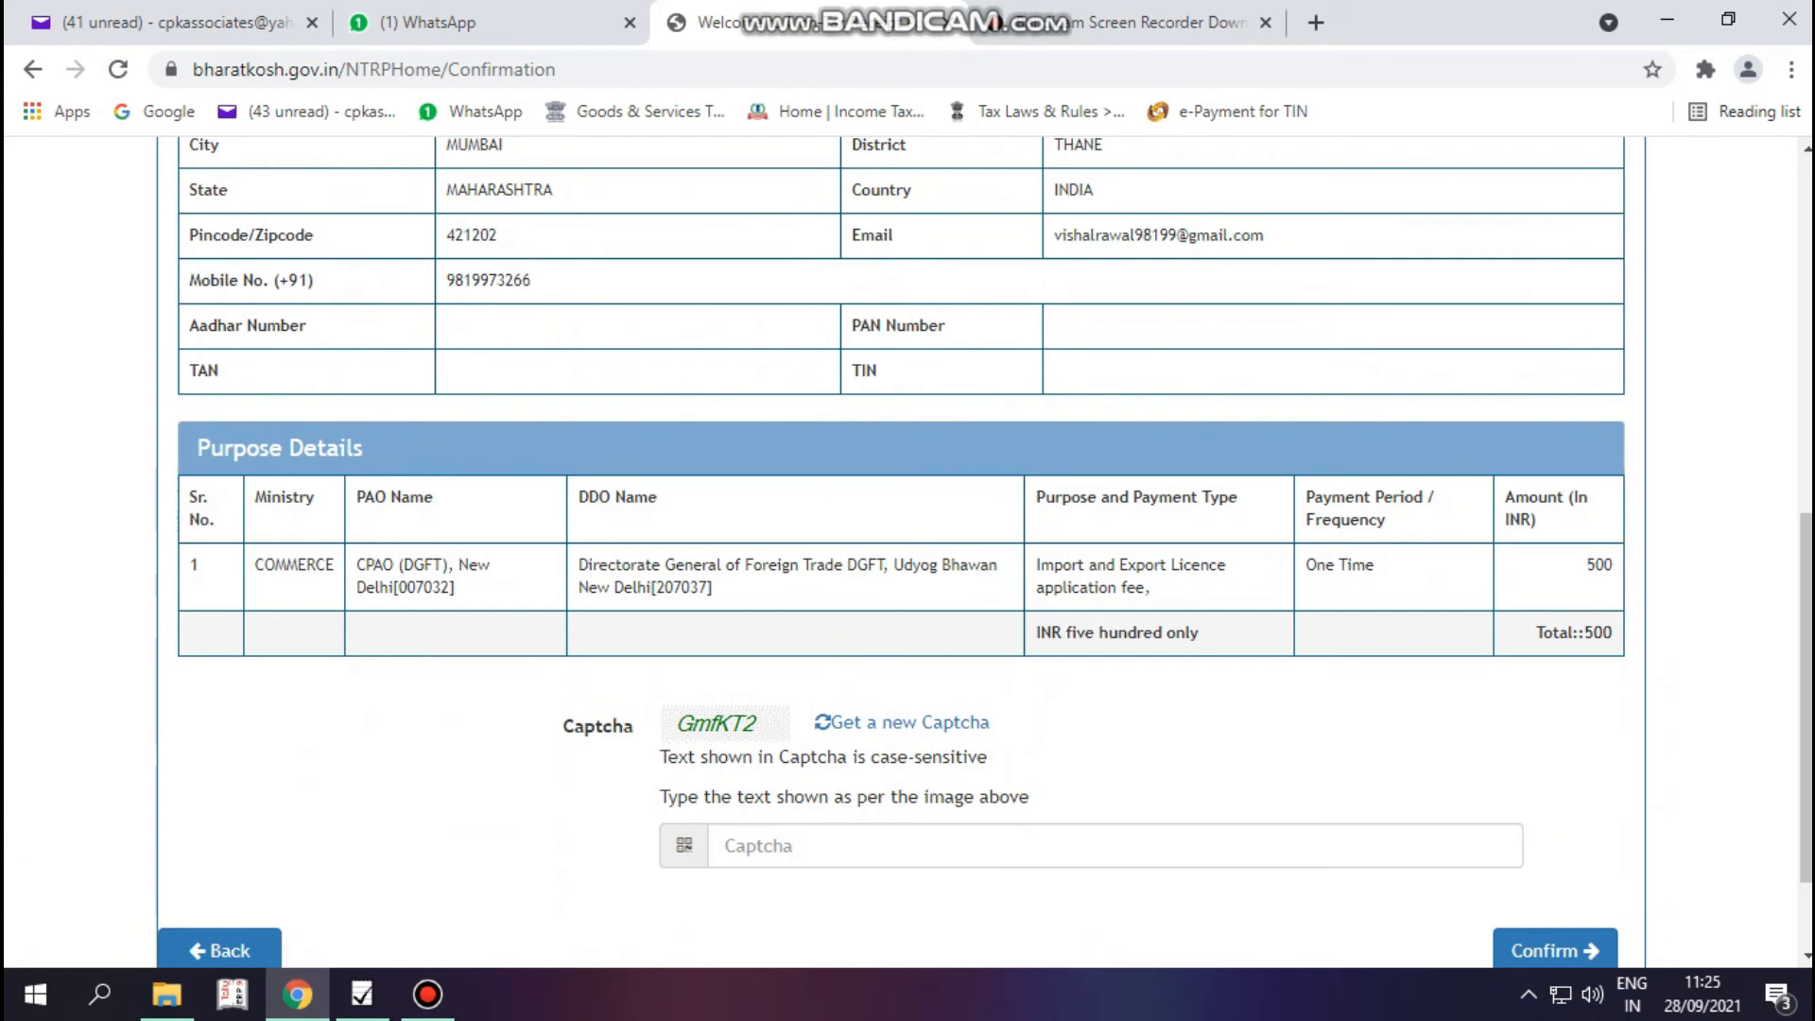
{"action": "scroll", "coordinate": [907, 553], "scroll_direction": "up", "scroll_amount": 3}
{"action": "scroll", "coordinate": [908, 553], "scroll_direction": "down", "scroll_amount": 1}
{"action": "scroll", "coordinate": [907, 553], "scroll_direction": "down", "scroll_amount": 4}
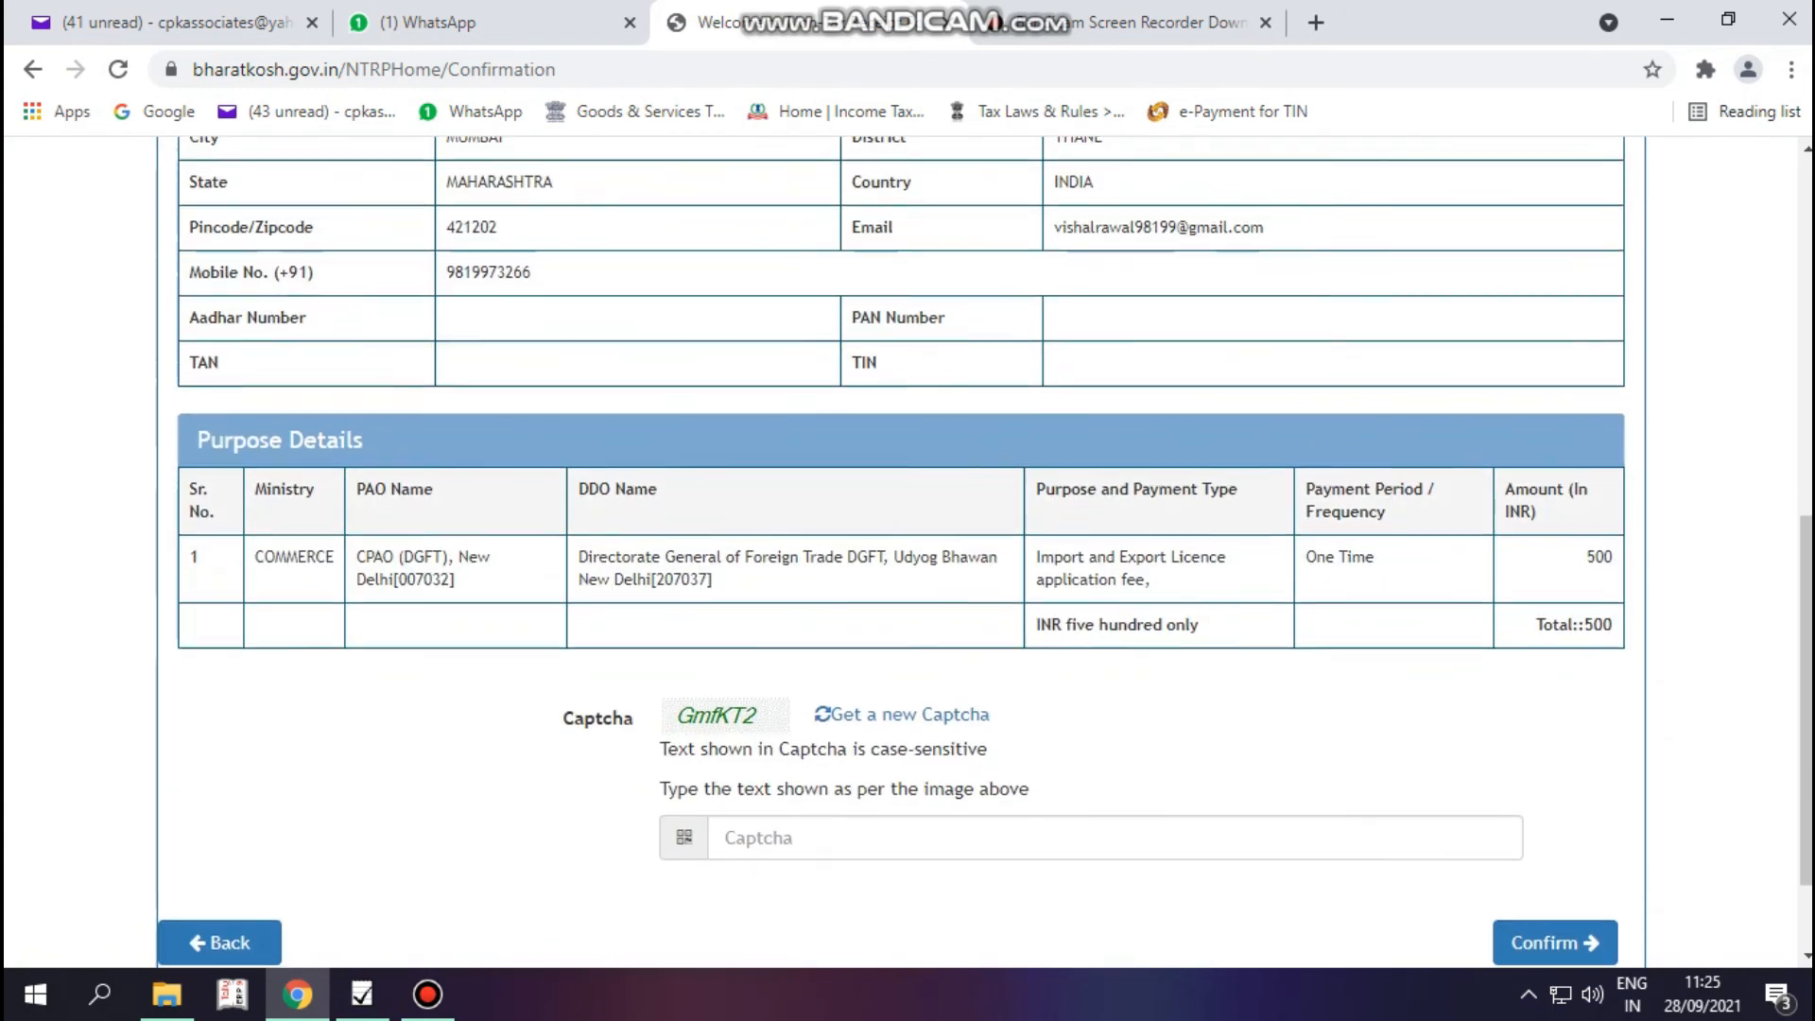
{"action": "left_click", "coordinate": [724, 713]}
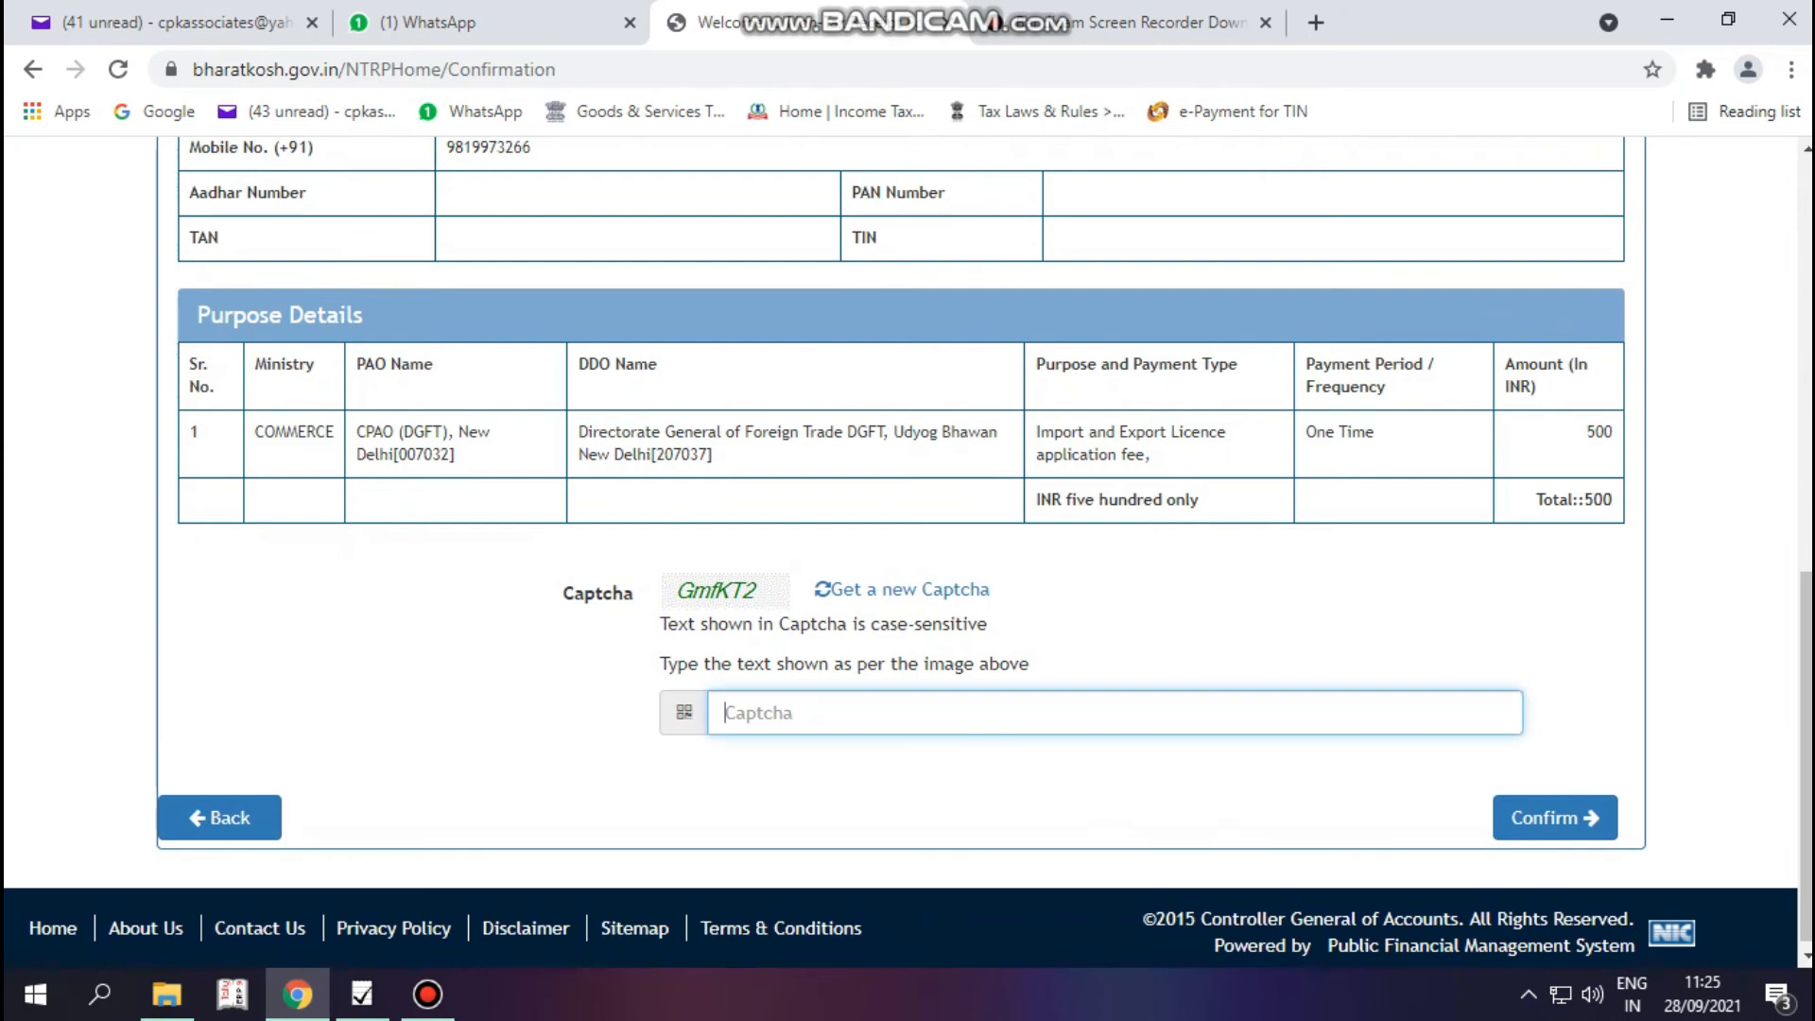
{"action": "type", "text": "GmfKT2"}
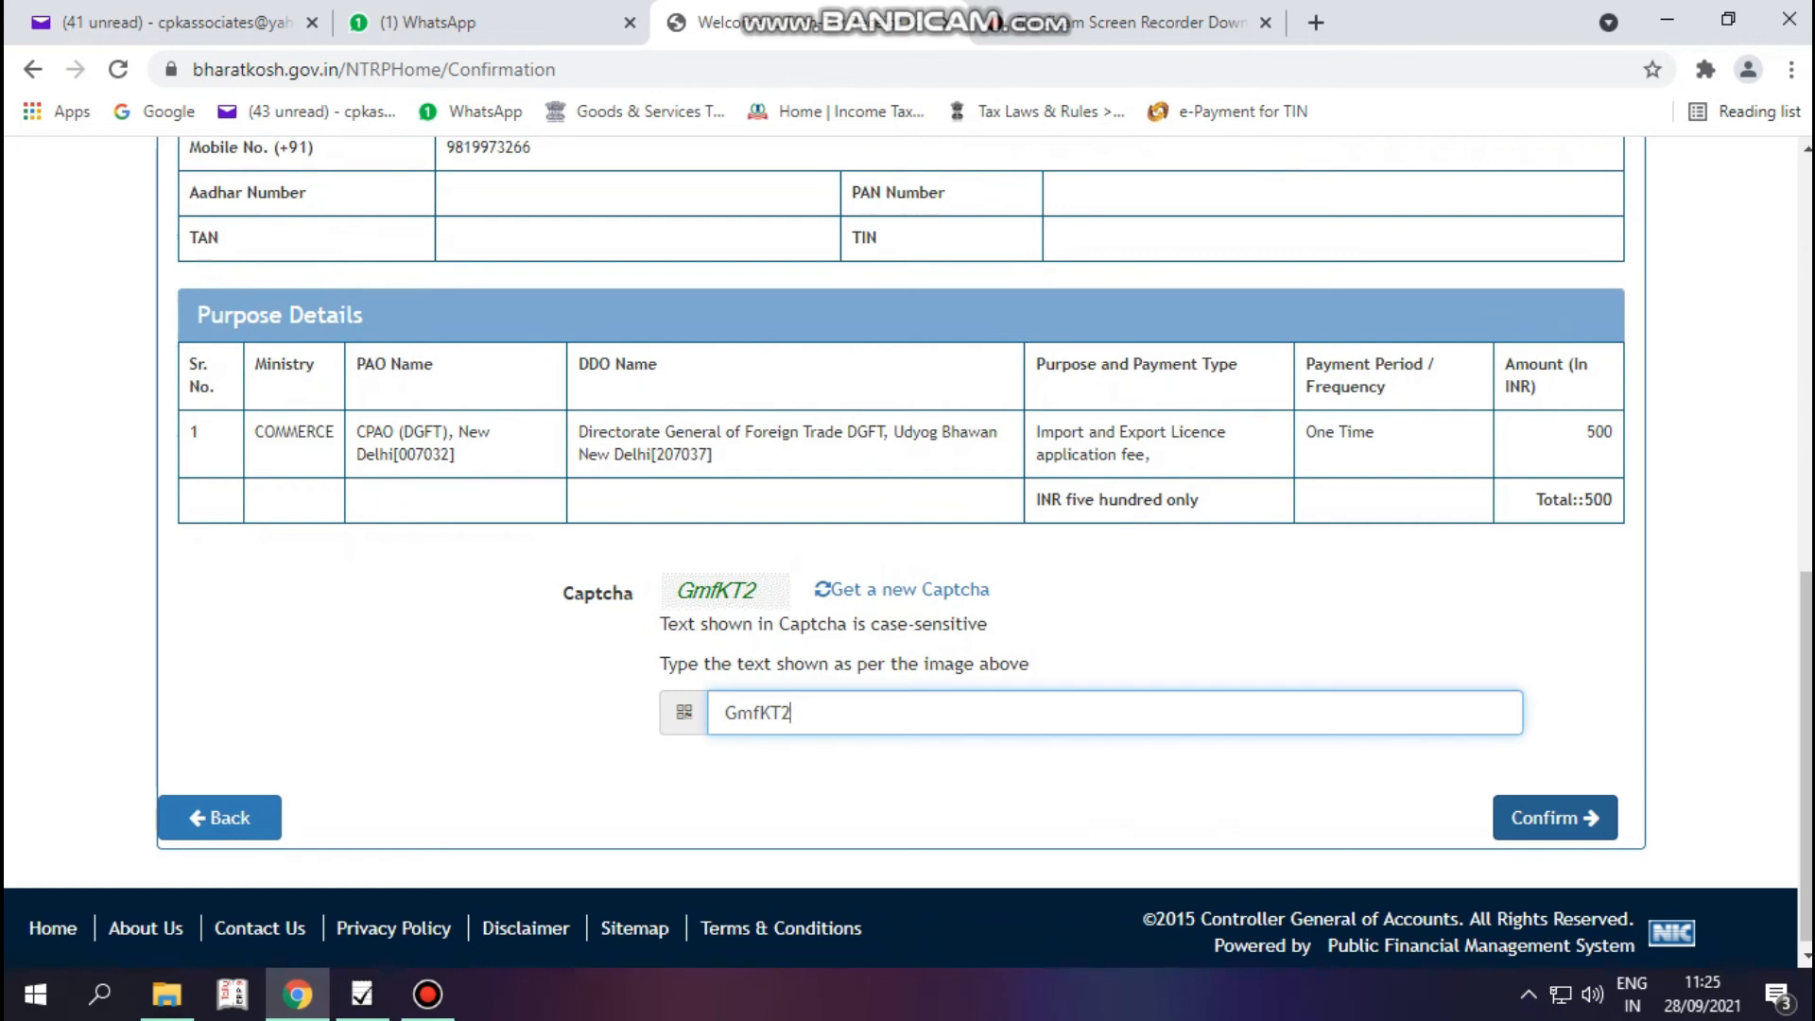
{"action": "left_click", "coordinate": [1555, 818]}
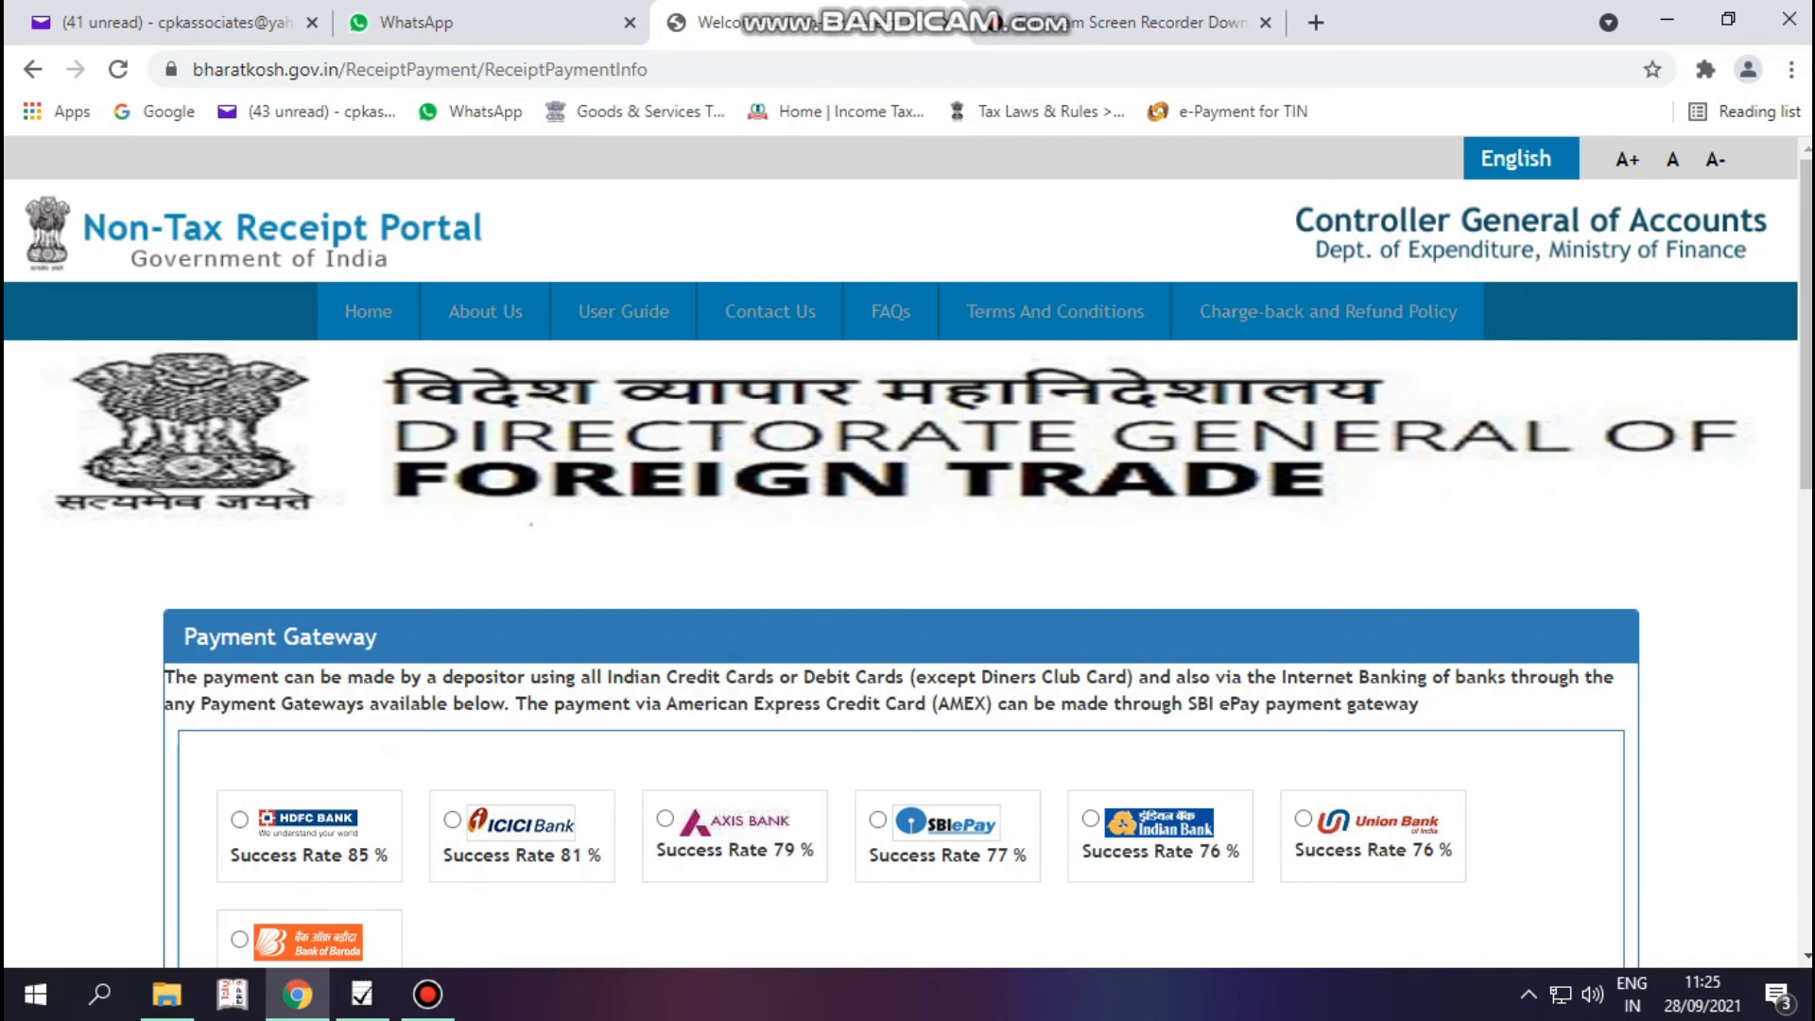
{"action": "scroll", "coordinate": [907, 548], "scroll_direction": "down", "scroll_amount": 4}
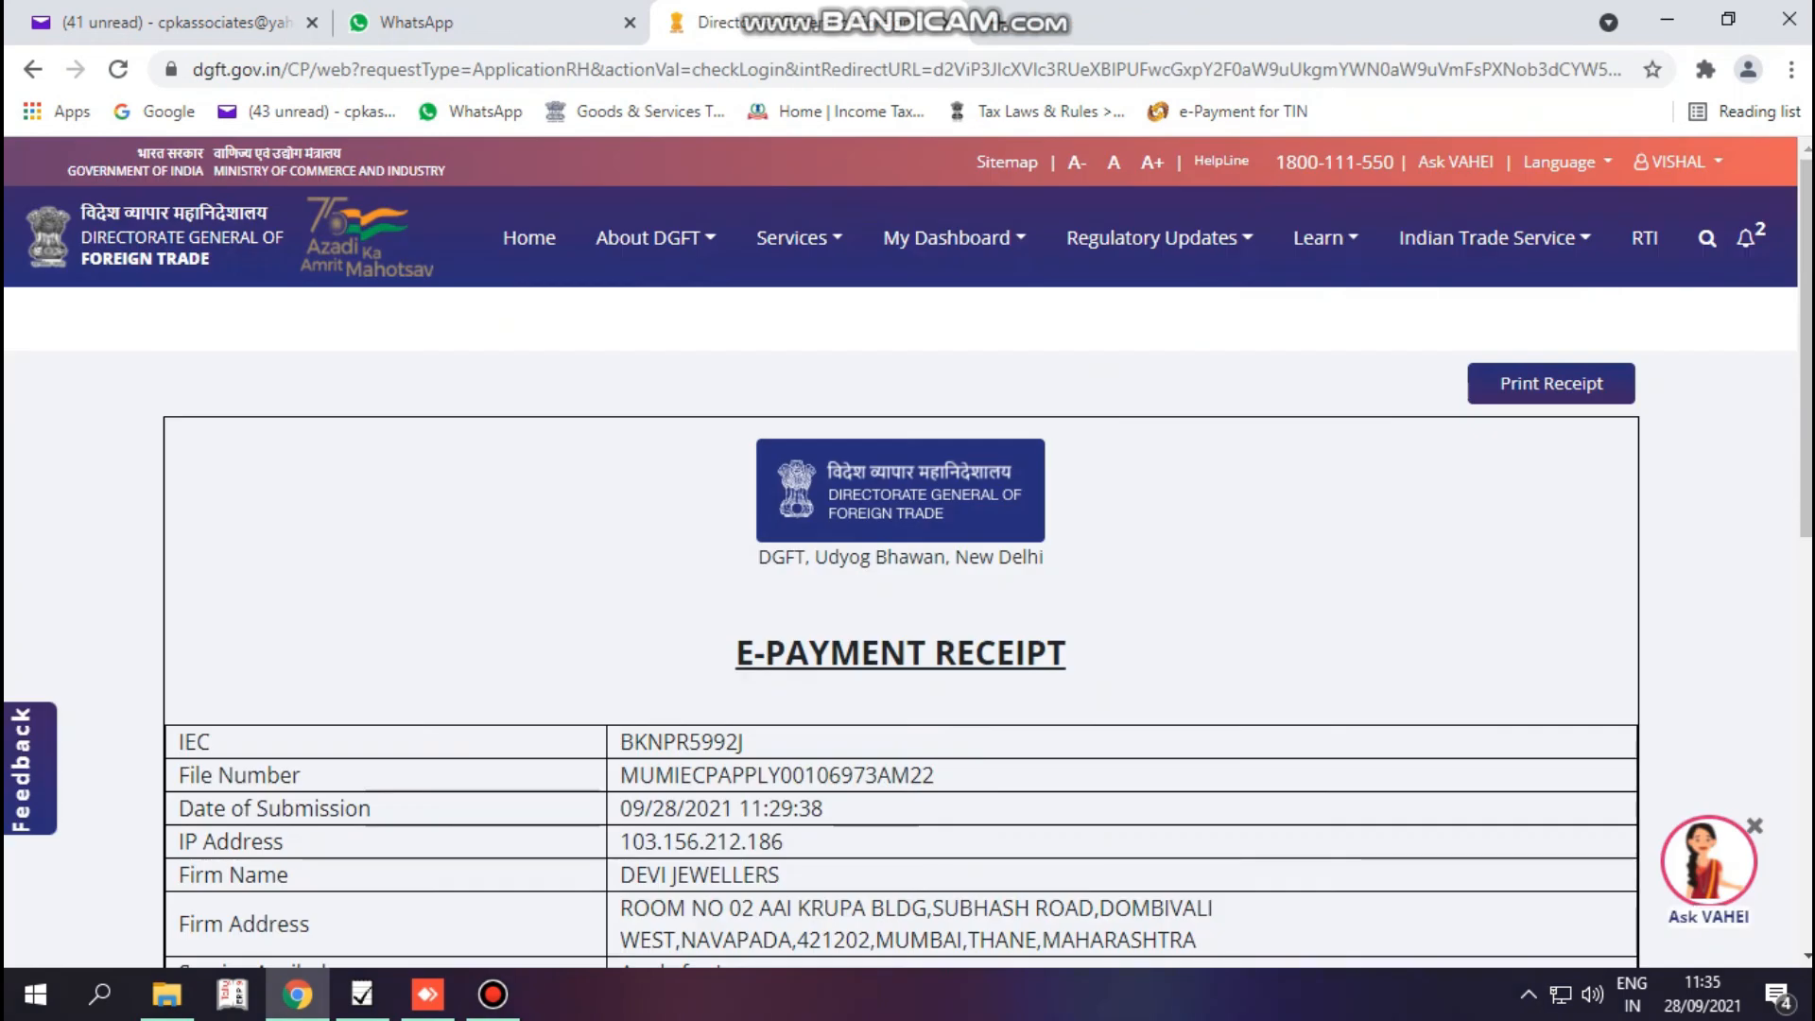
Save the e-payment receipt as a PDF named receipt in Downloads.
{"action": "scroll", "coordinate": [907, 548], "scroll_direction": "down", "scroll_amount": 8}
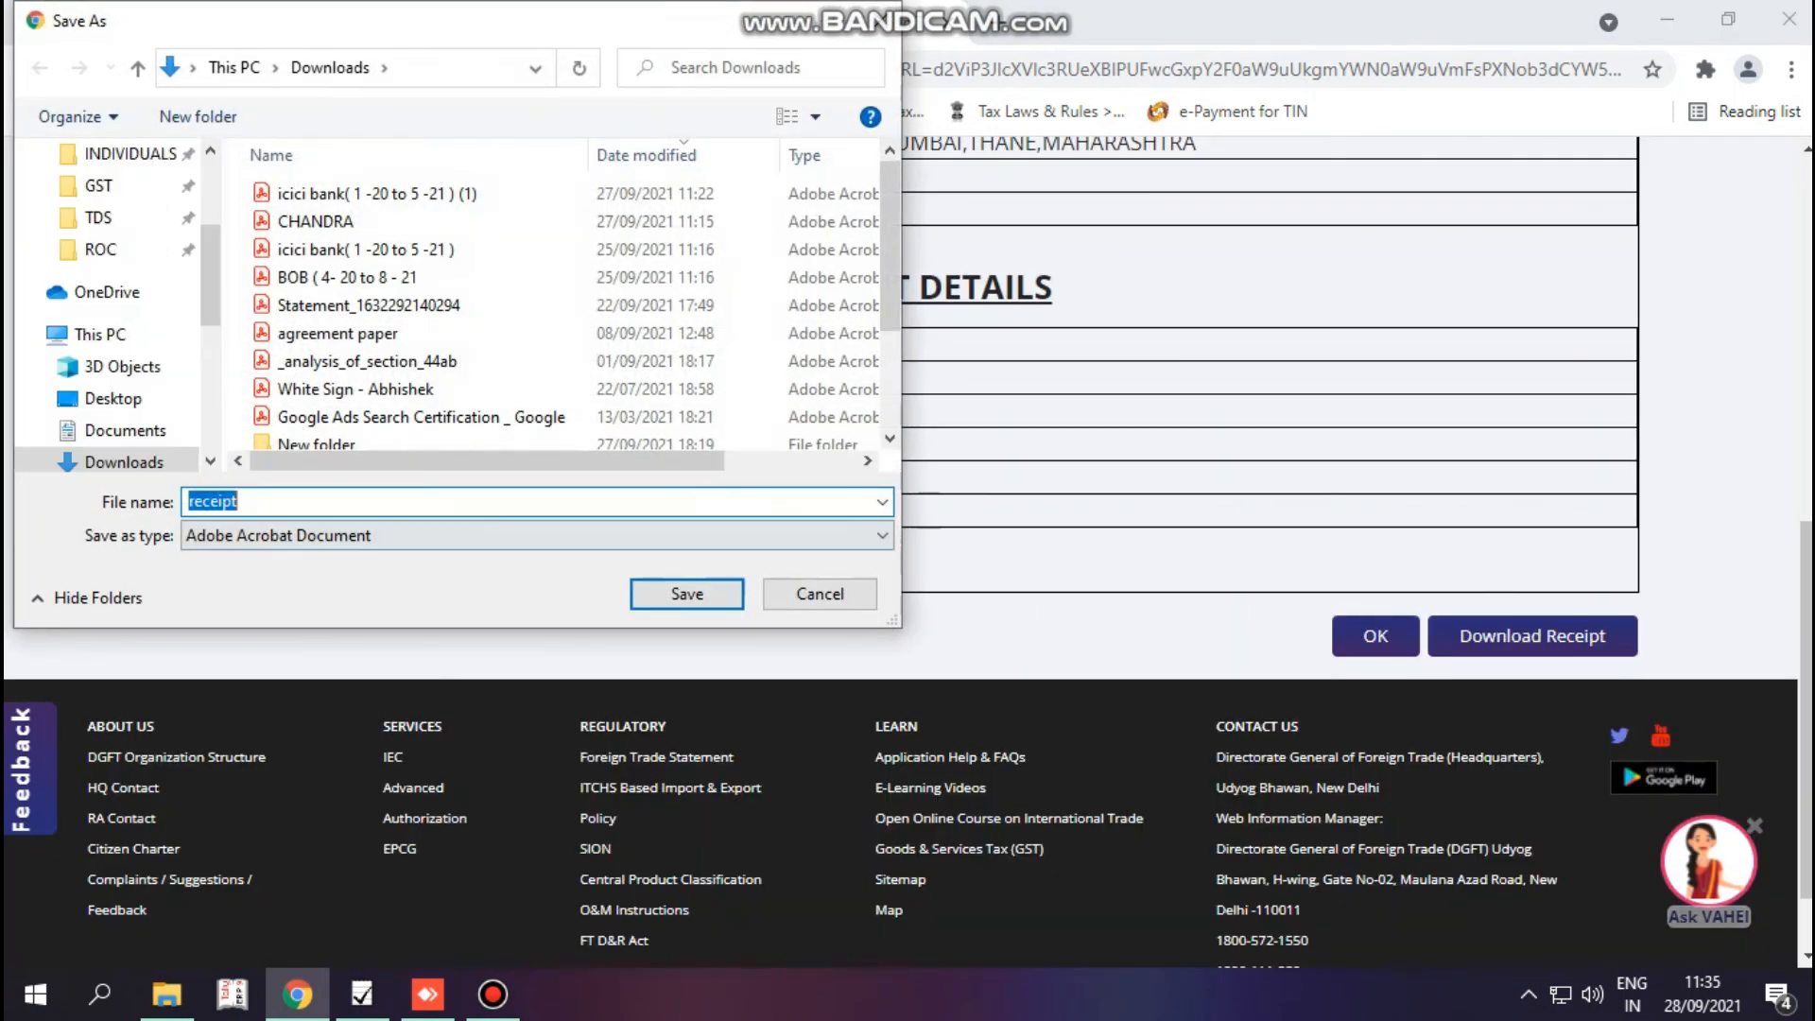
{"action": "key", "text": "Return"}
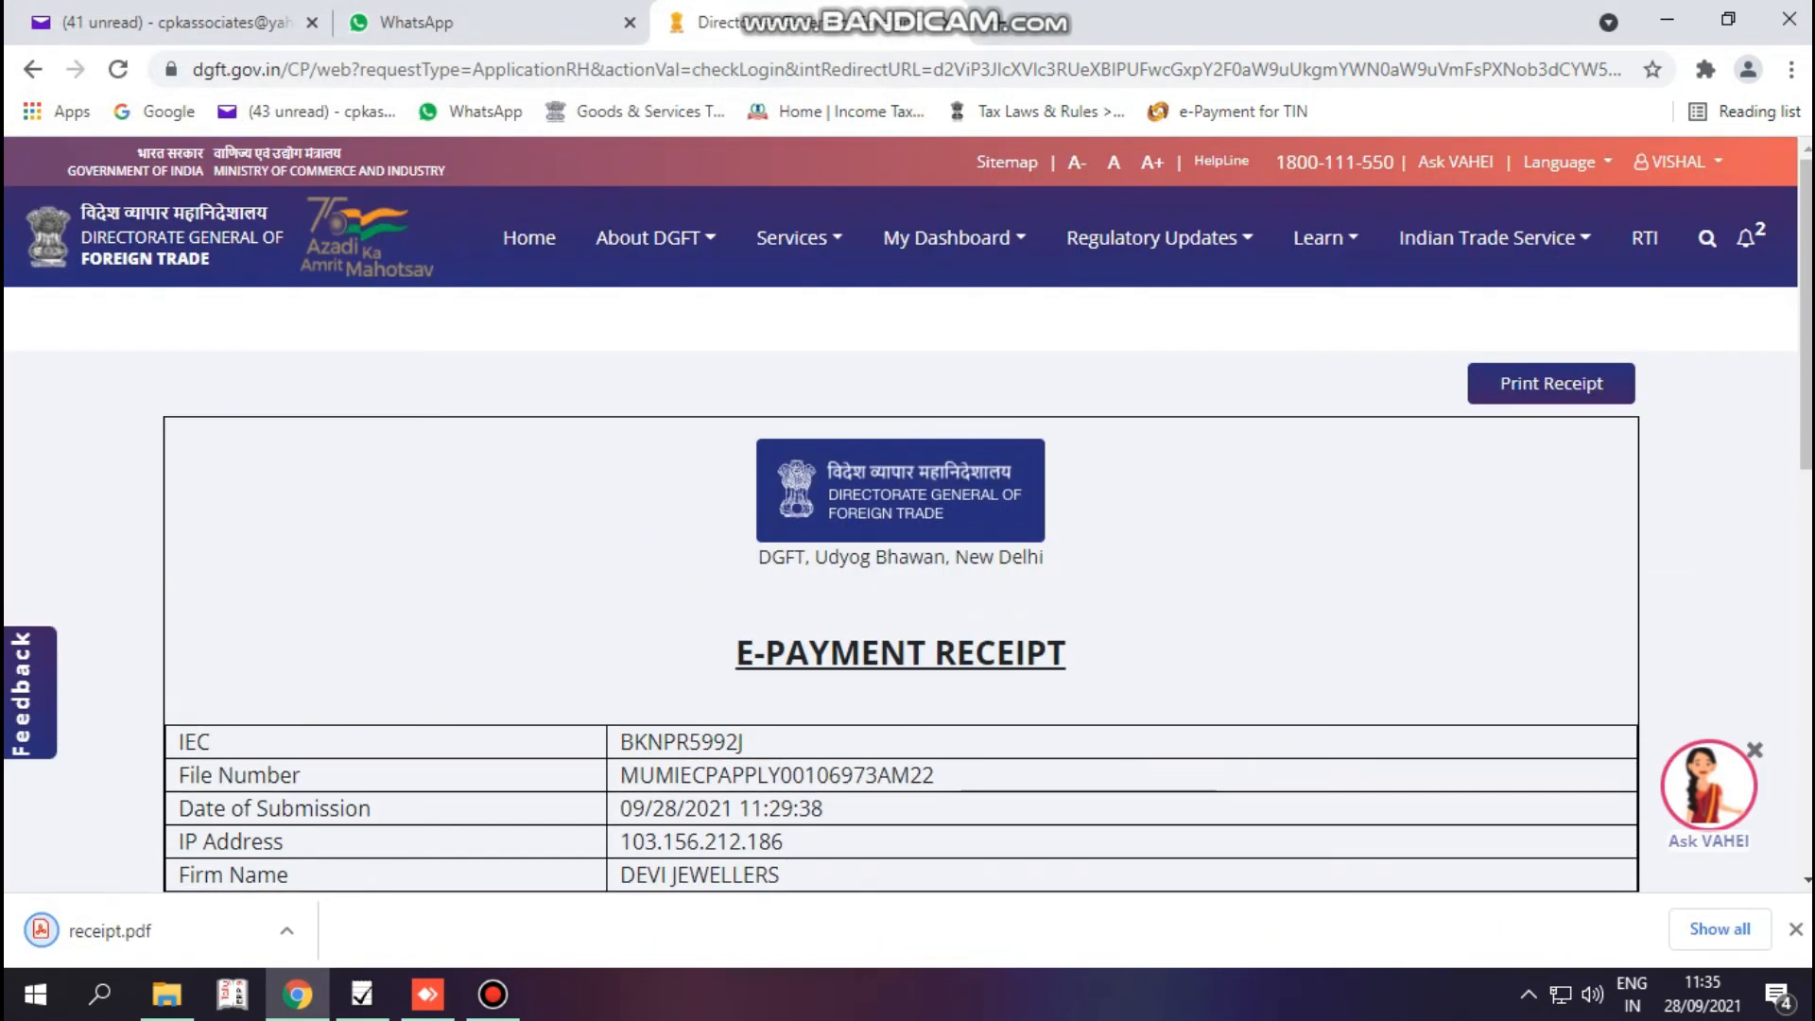
{"action": "scroll", "coordinate": [907, 511], "scroll_direction": "down", "scroll_amount": 10}
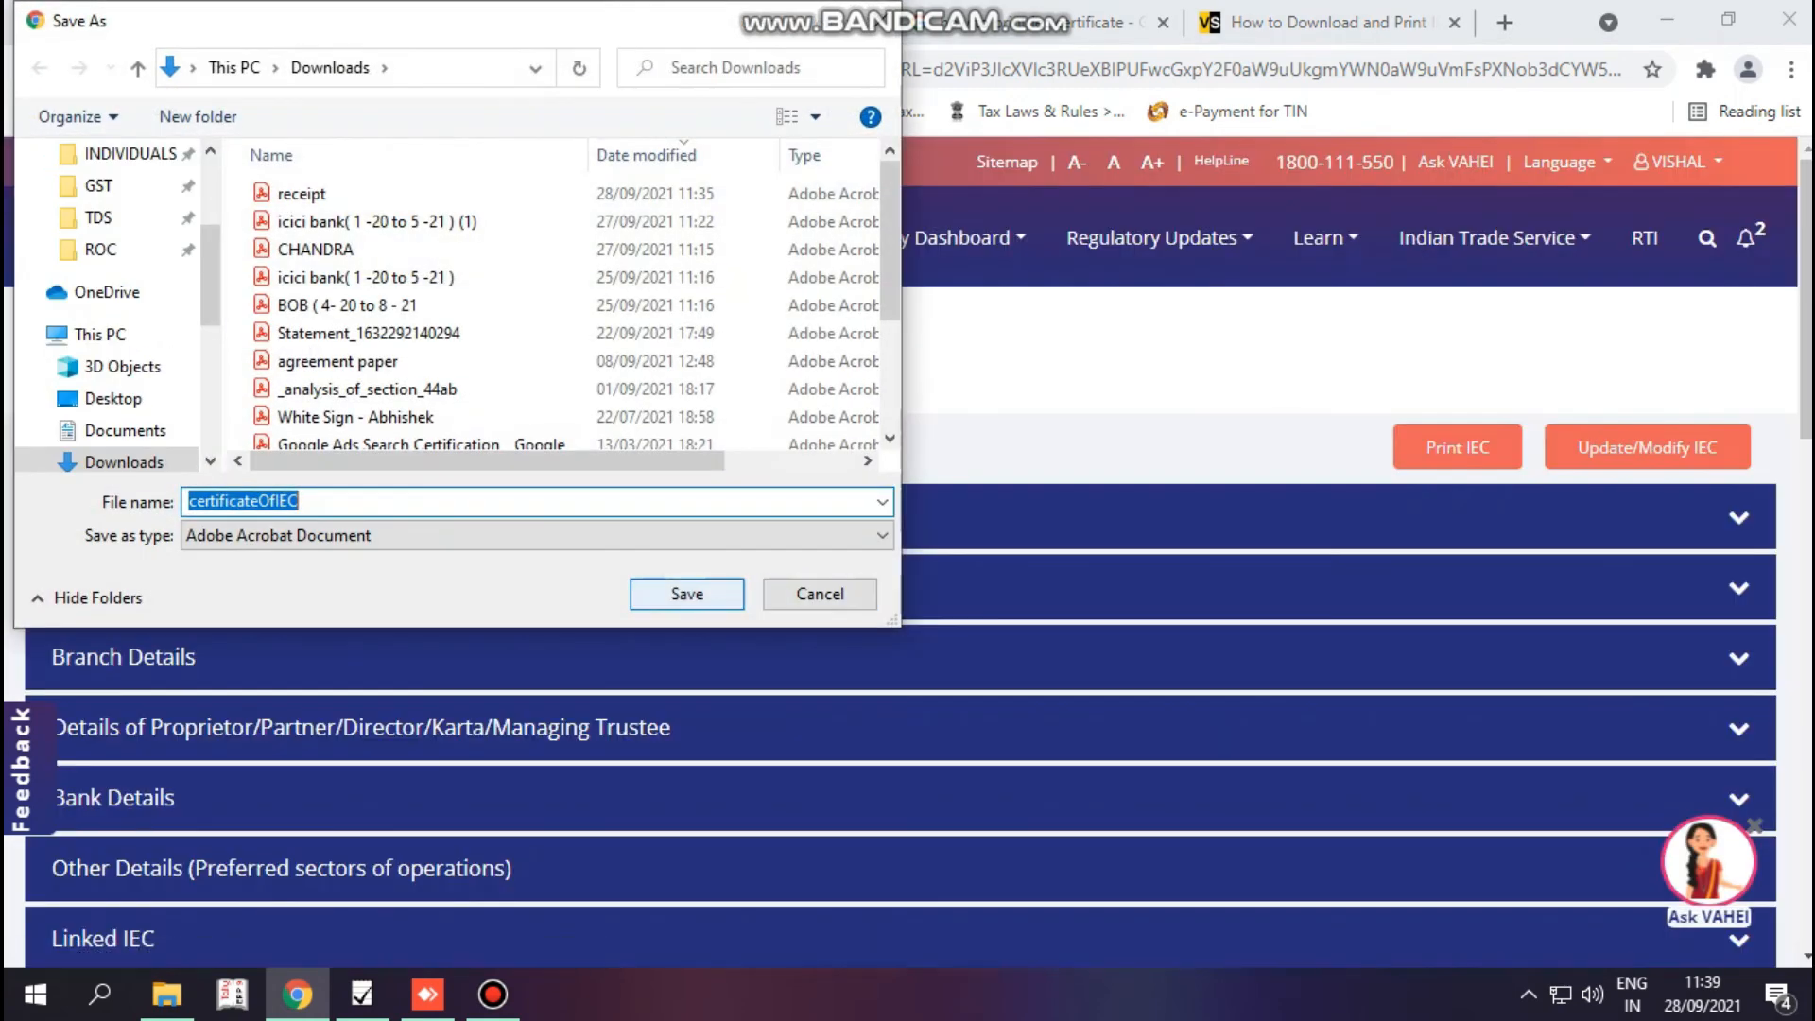
Save the IEC certificate as a PDF named certificateOfIEC in Downloads and open it.
{"action": "key", "text": "Return"}
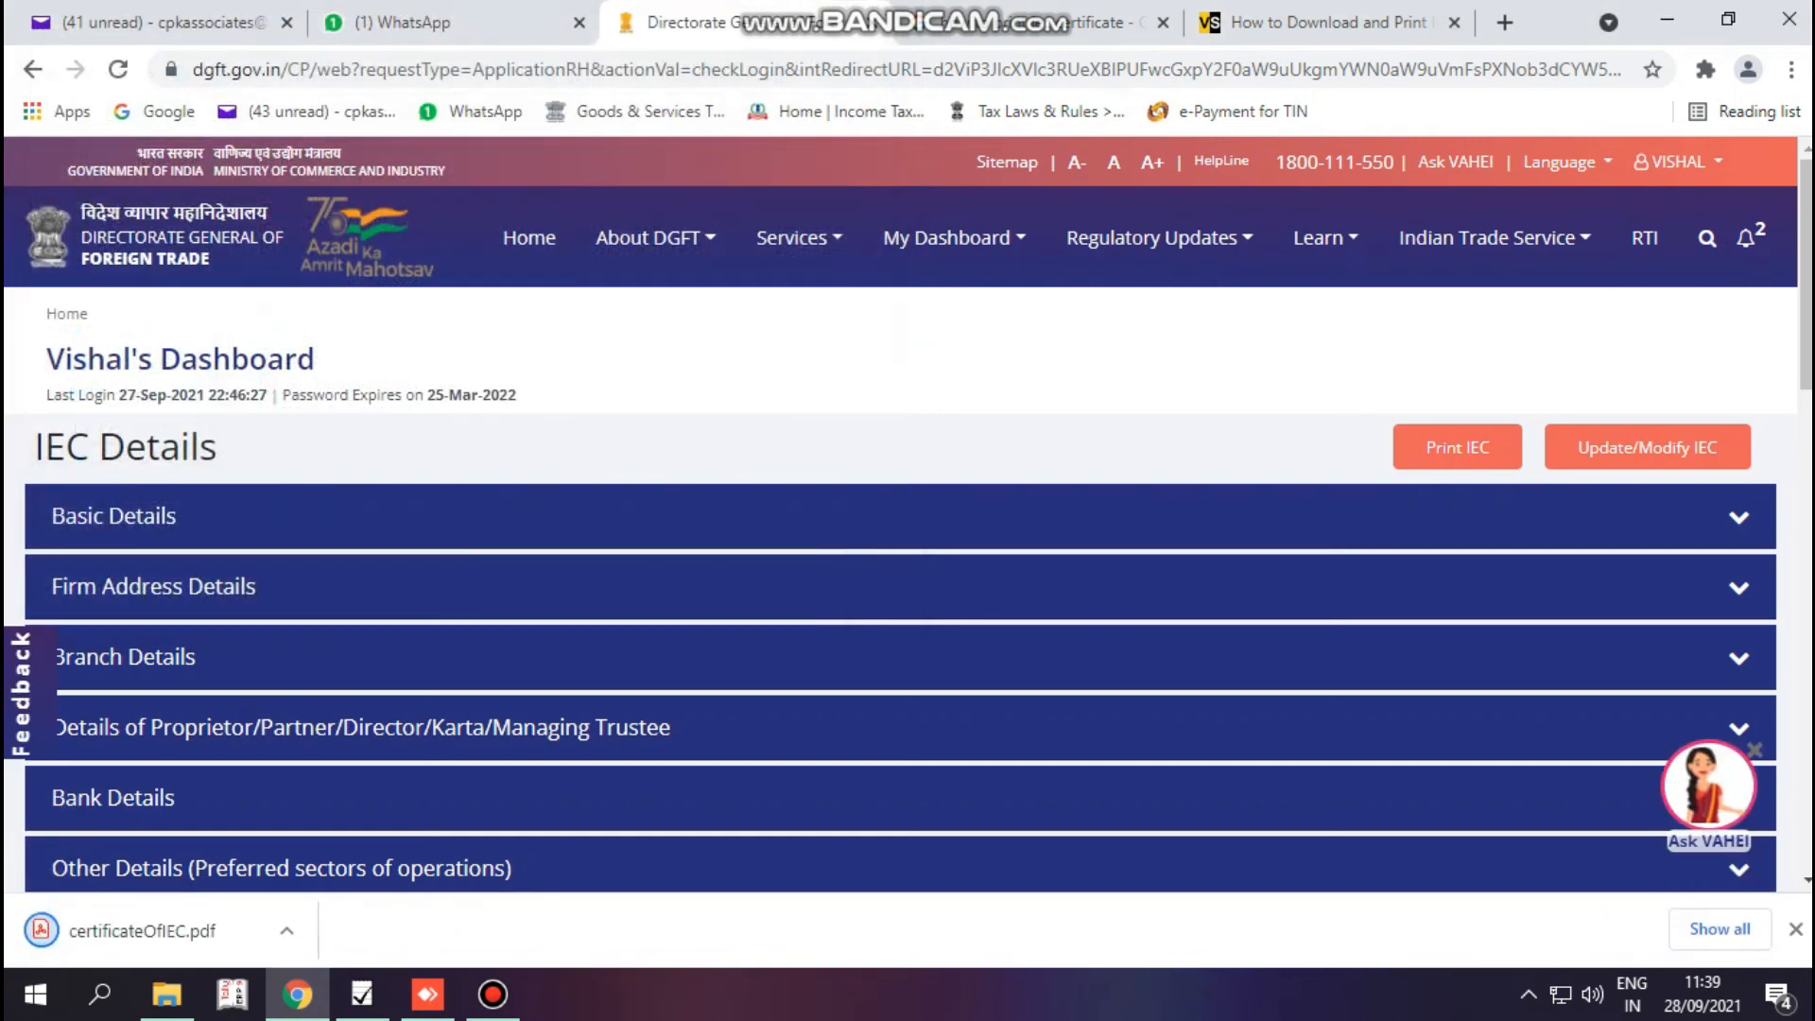
{"action": "left_click", "coordinate": [142, 931]}
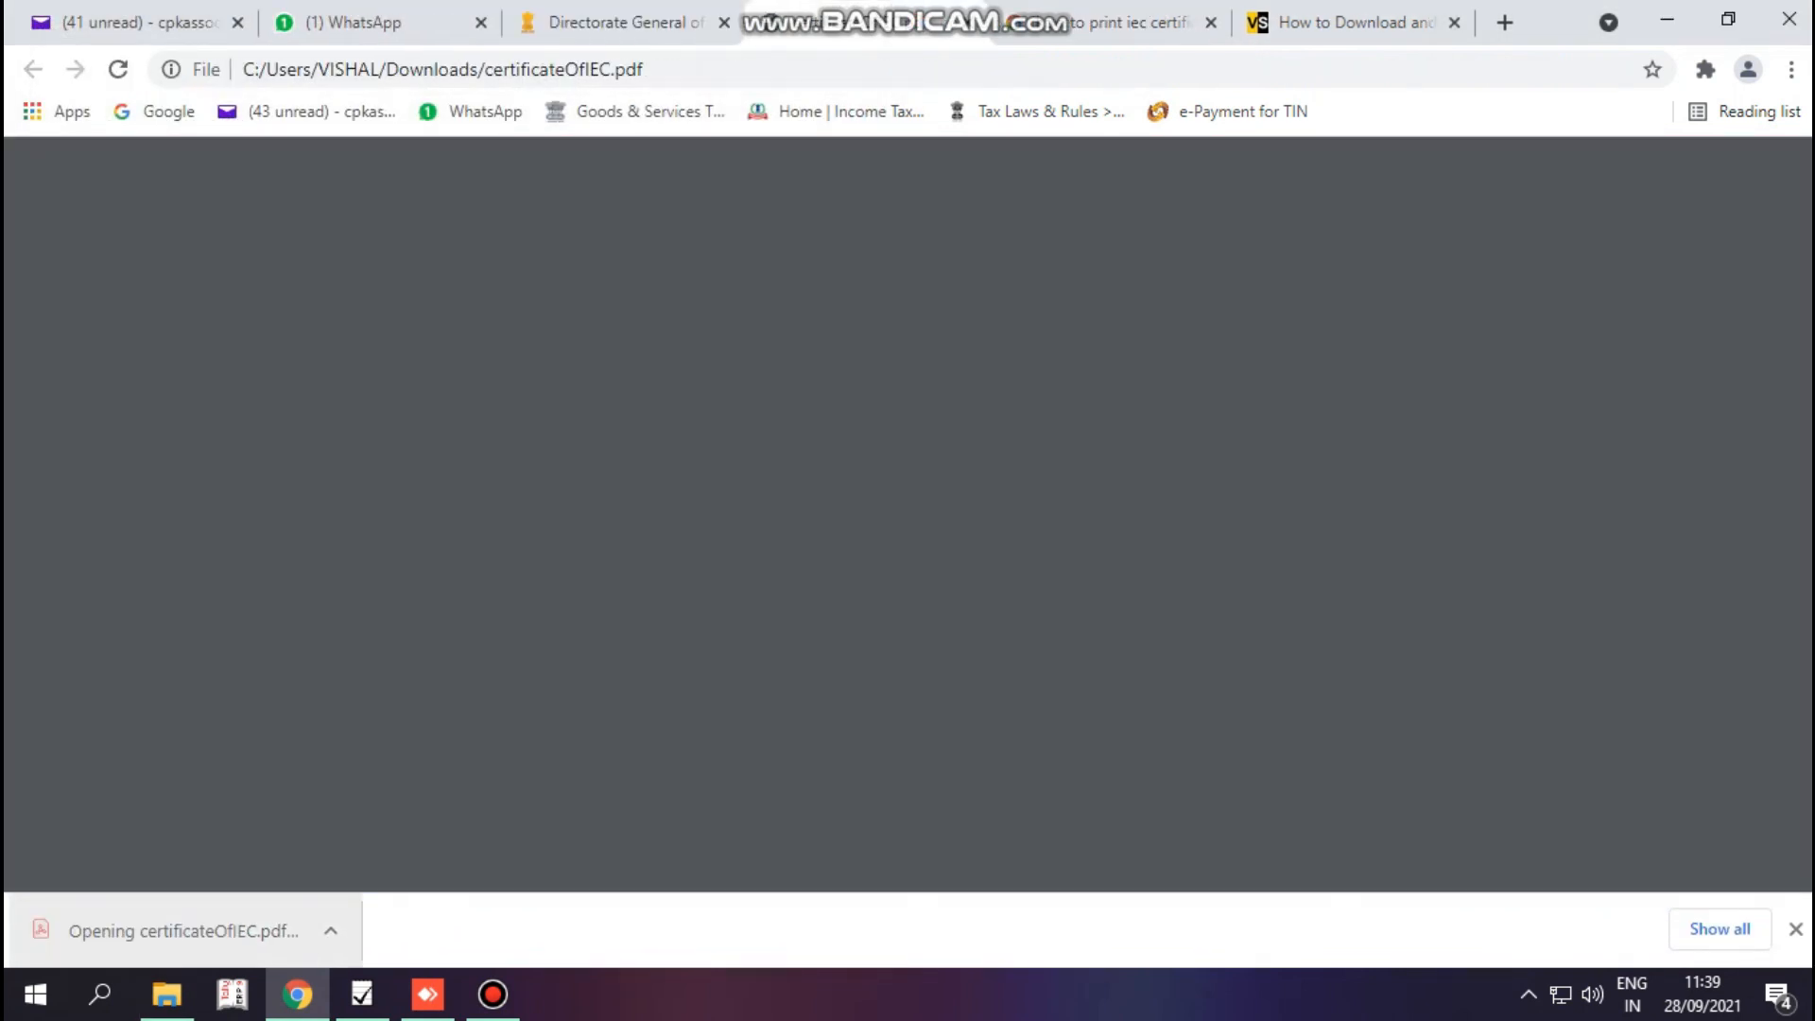
Look through the whole IEC certificate and return to the IEC Details page on the DGFT portal.
{"action": "scroll", "coordinate": [900, 586], "scroll_direction": "down", "scroll_amount": 9}
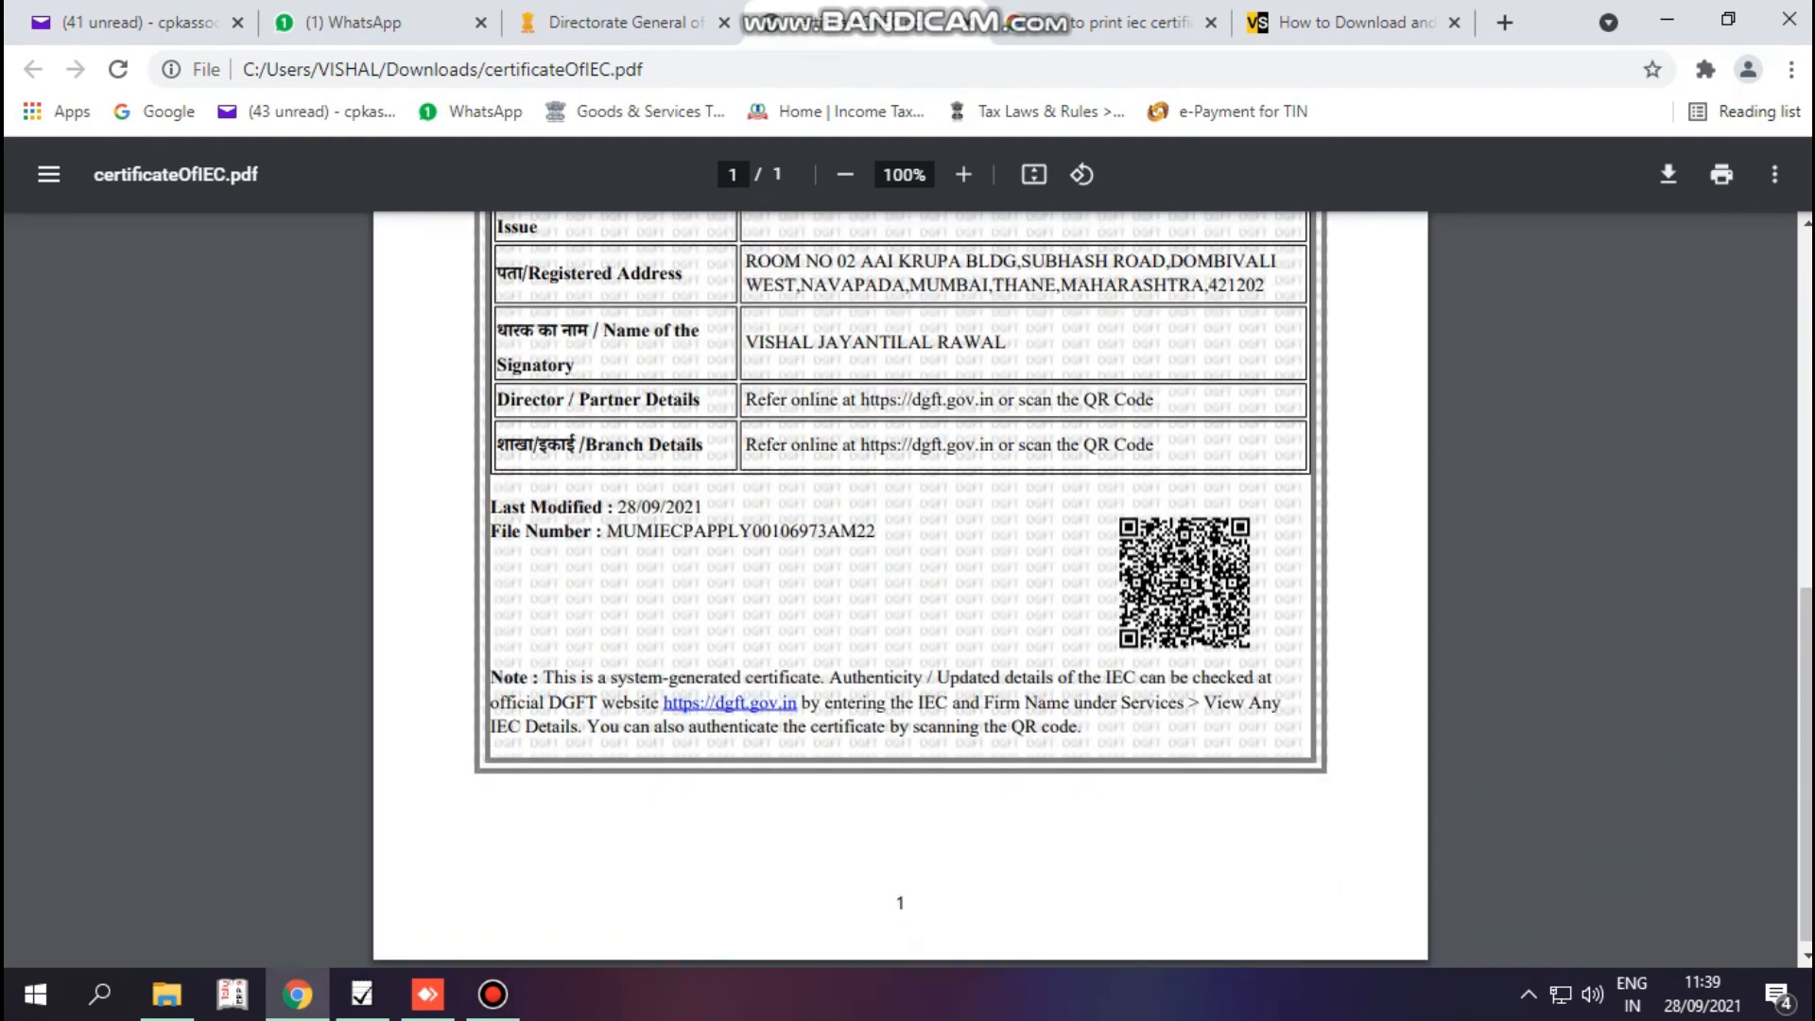
{"action": "scroll", "coordinate": [900, 586], "scroll_direction": "up", "scroll_amount": 9}
{"action": "scroll", "coordinate": [900, 586], "scroll_direction": "down", "scroll_amount": 8}
{"action": "scroll", "coordinate": [900, 586], "scroll_direction": "up", "scroll_amount": 8}
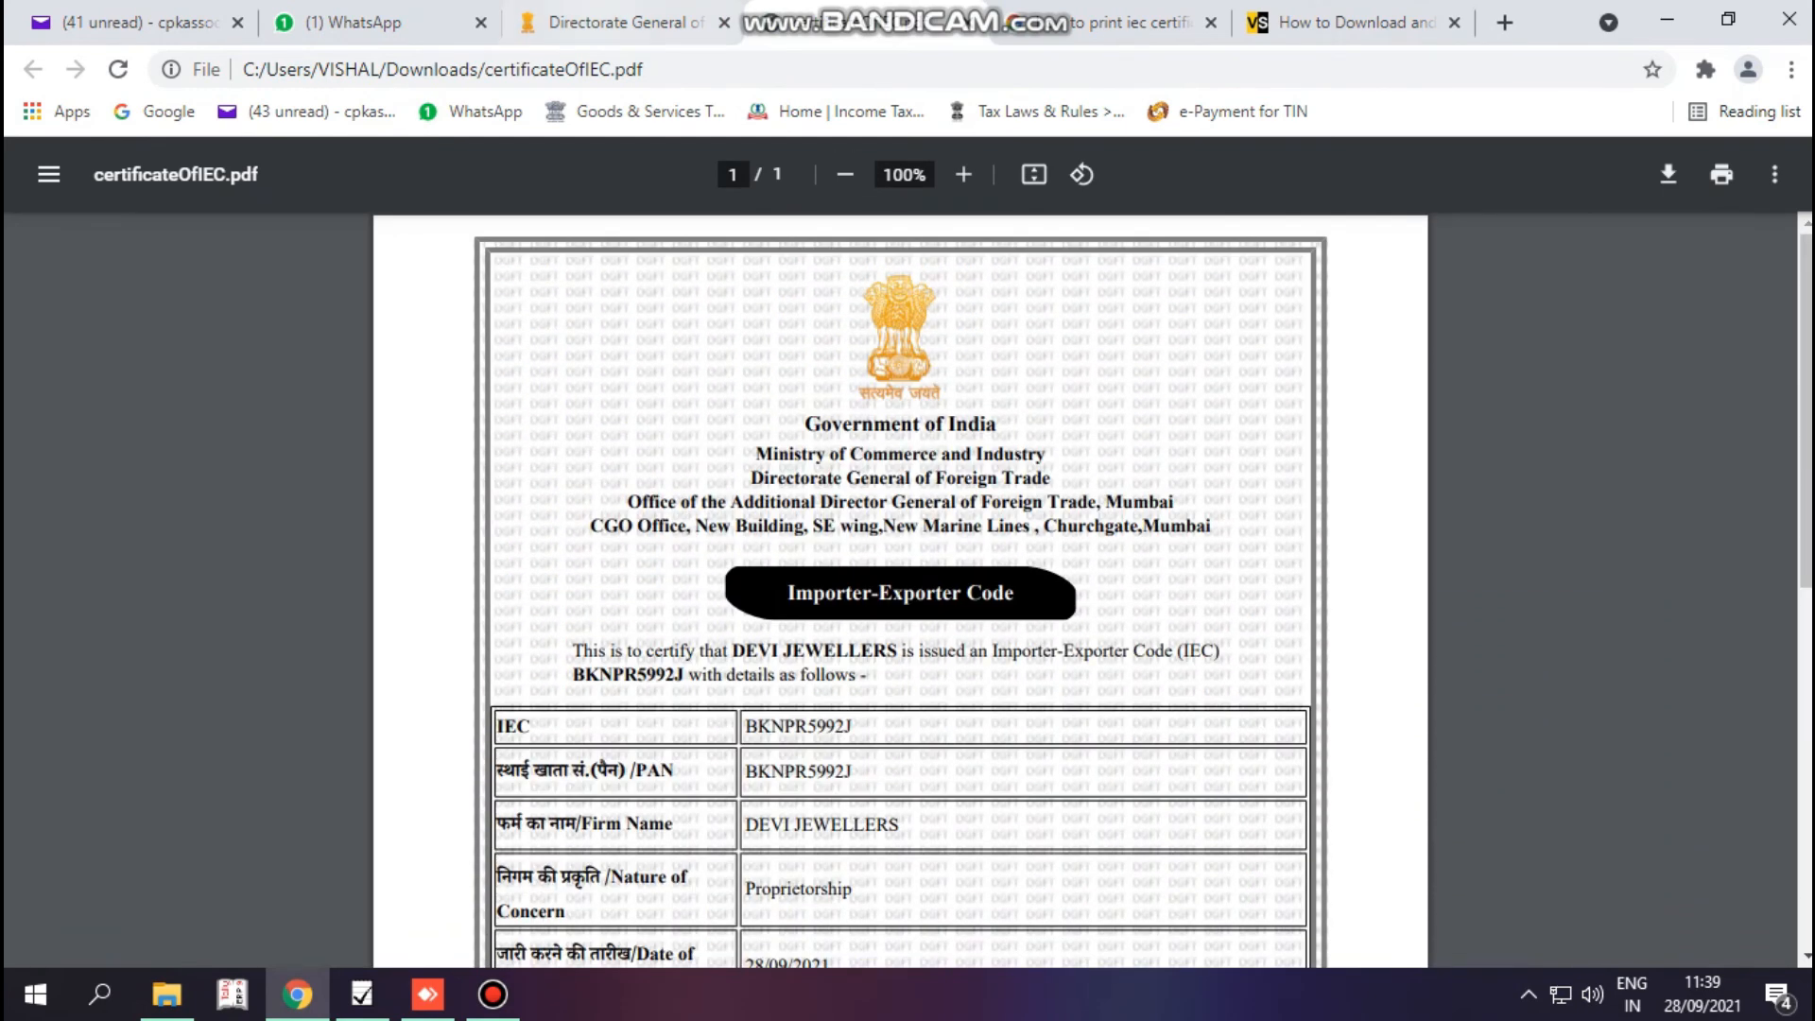
{"action": "left_click", "coordinate": [624, 22]}
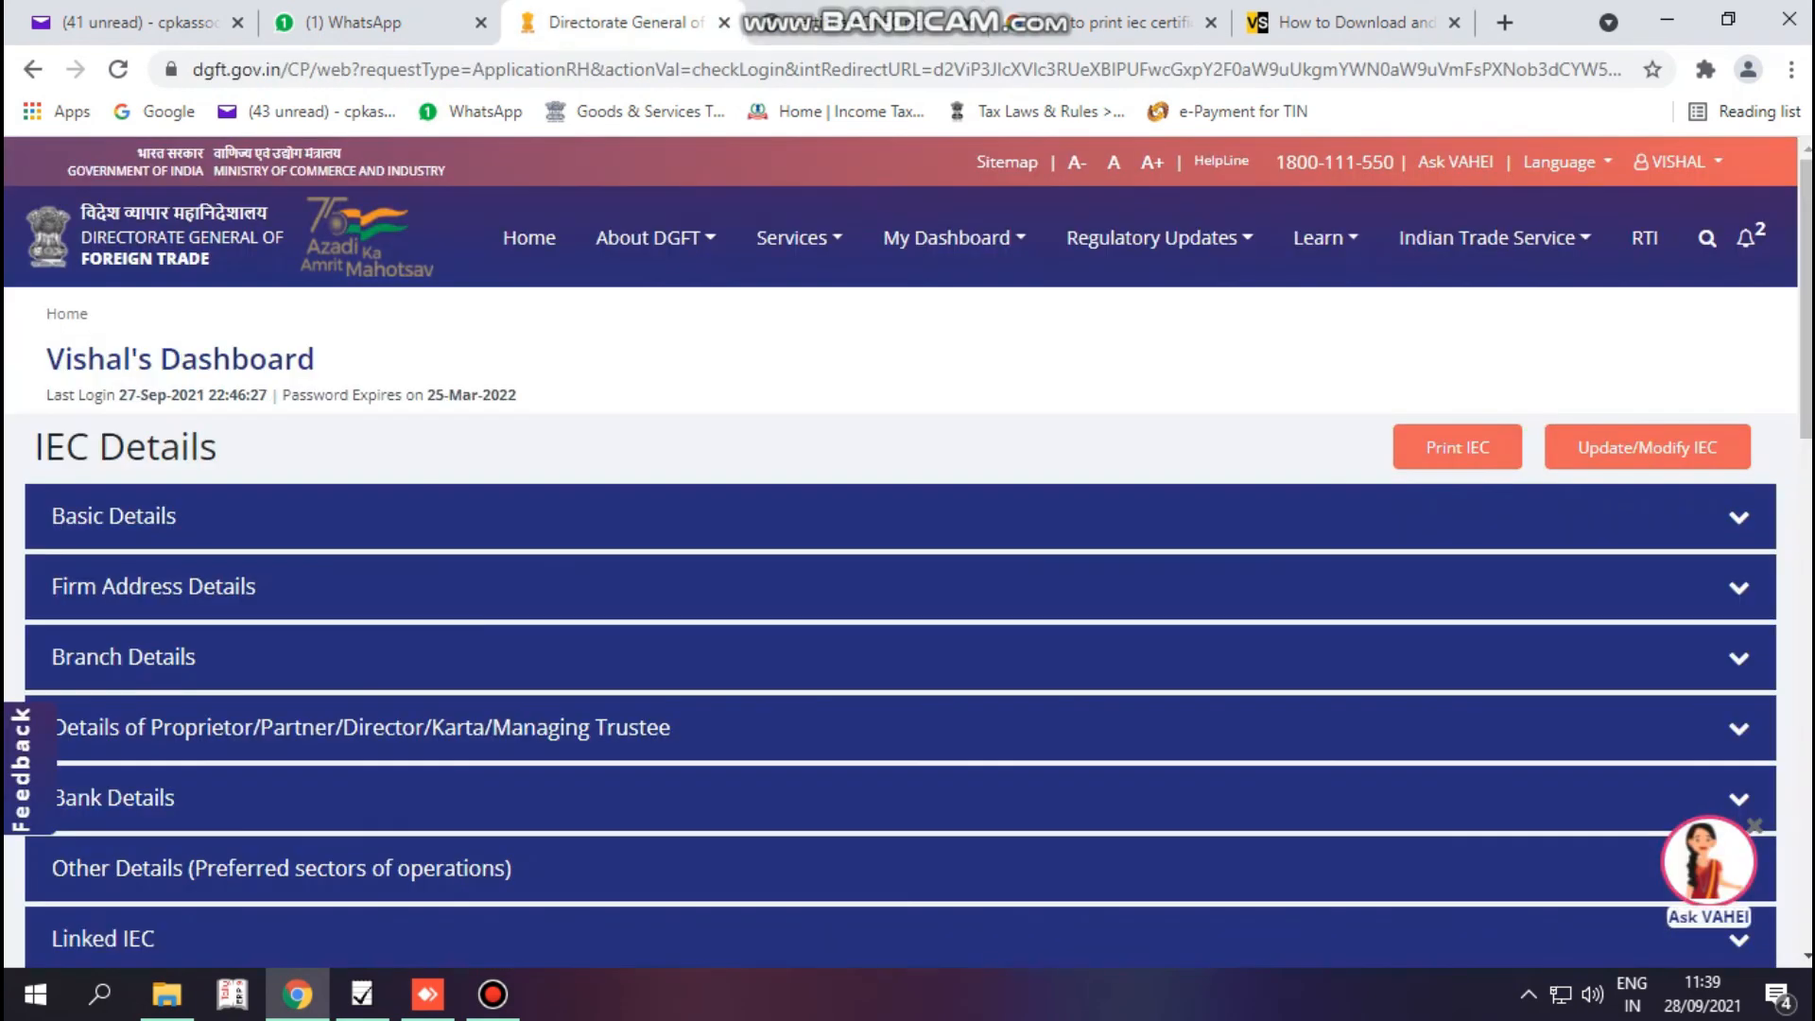